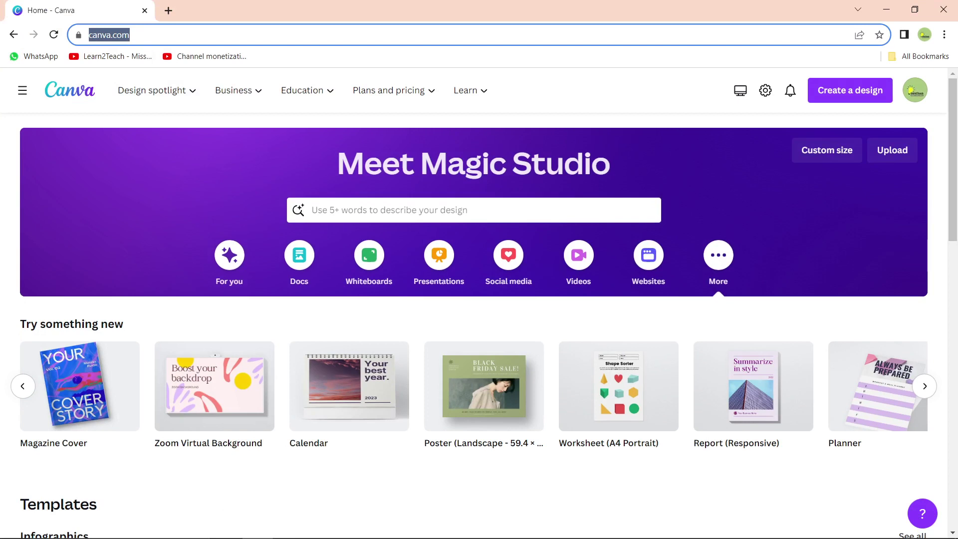
Load canva.com and dismiss the Magic Studio promotion.
{"action": "left_click", "coordinate": [180, 35]}
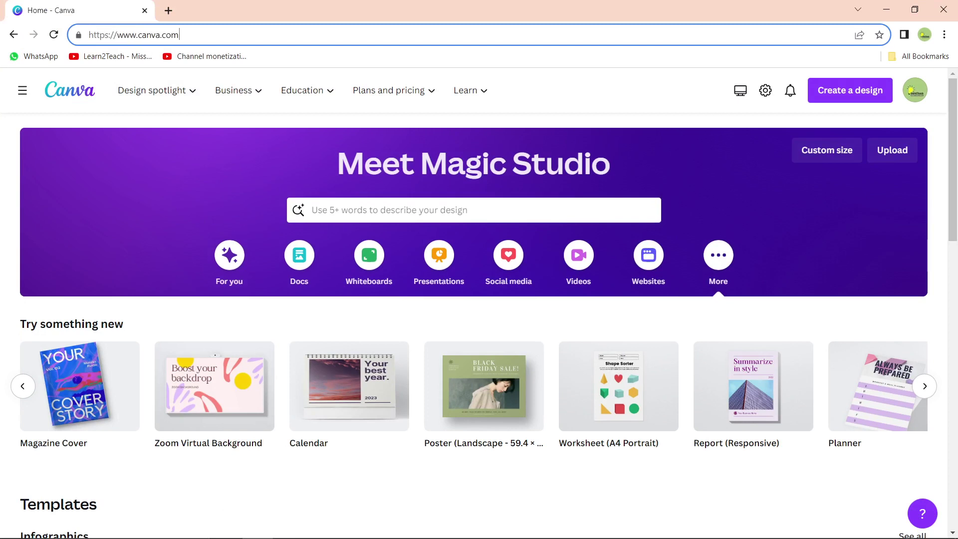
{"action": "key", "text": "Return"}
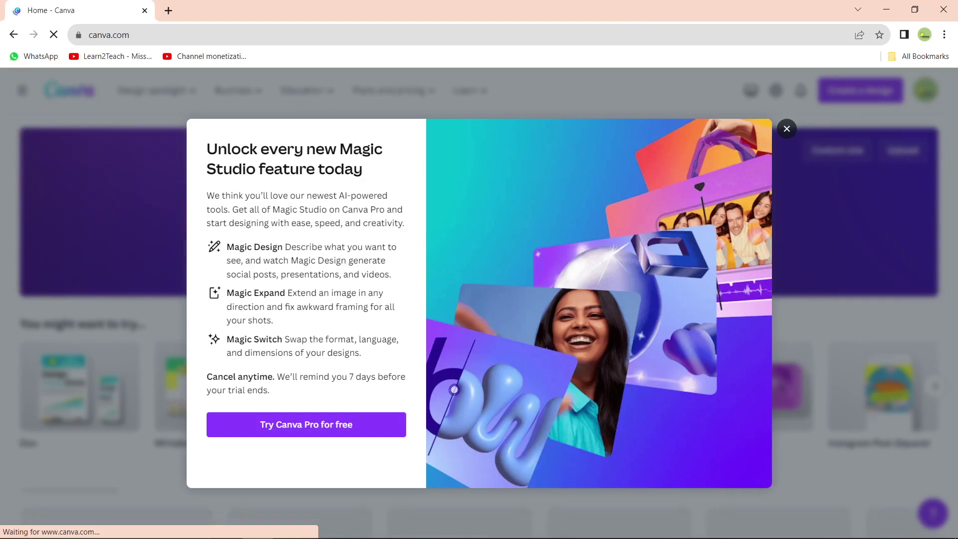
{"action": "key", "text": "Escape"}
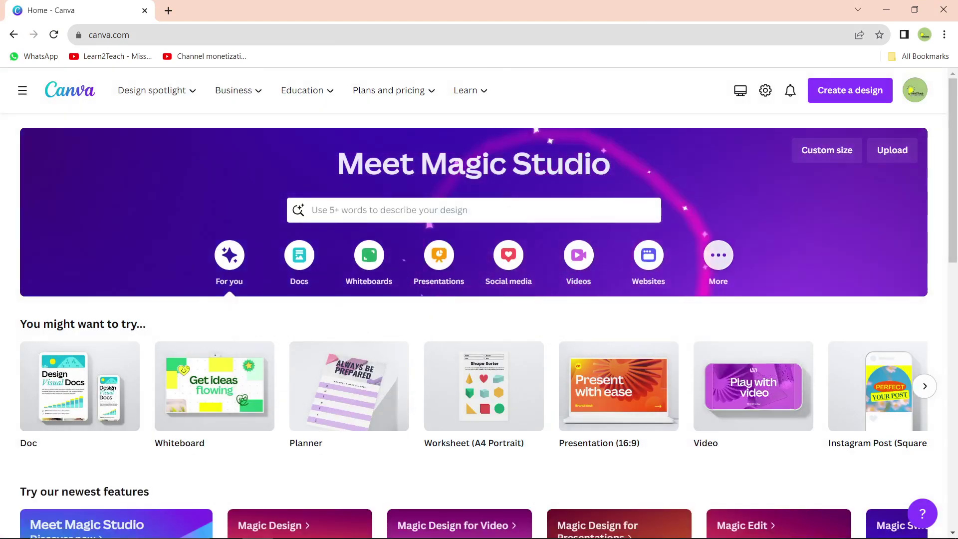
Browse the design types and create a blank Worksheet (A4 Portrait) design.
{"action": "mouse_move", "coordinate": [619, 389]}
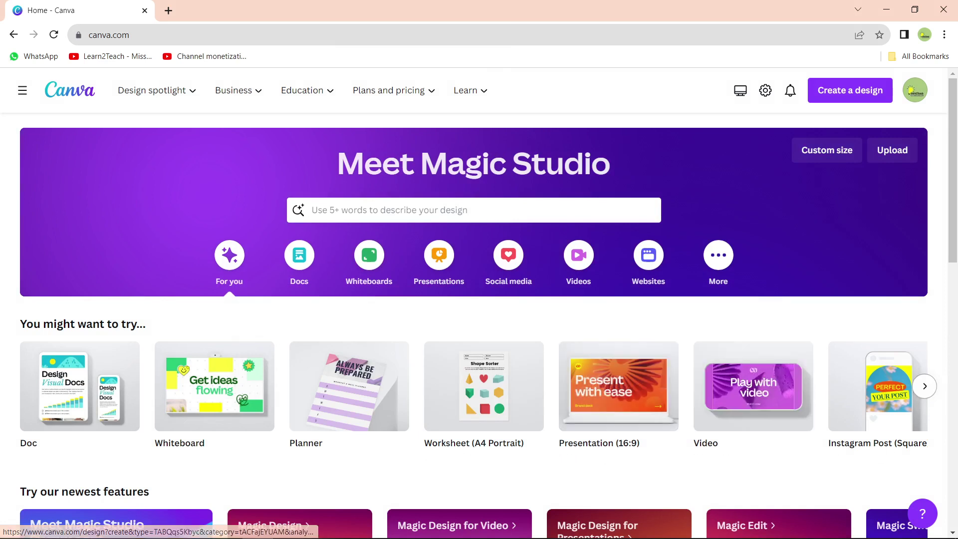
{"action": "left_click", "coordinate": [925, 386]}
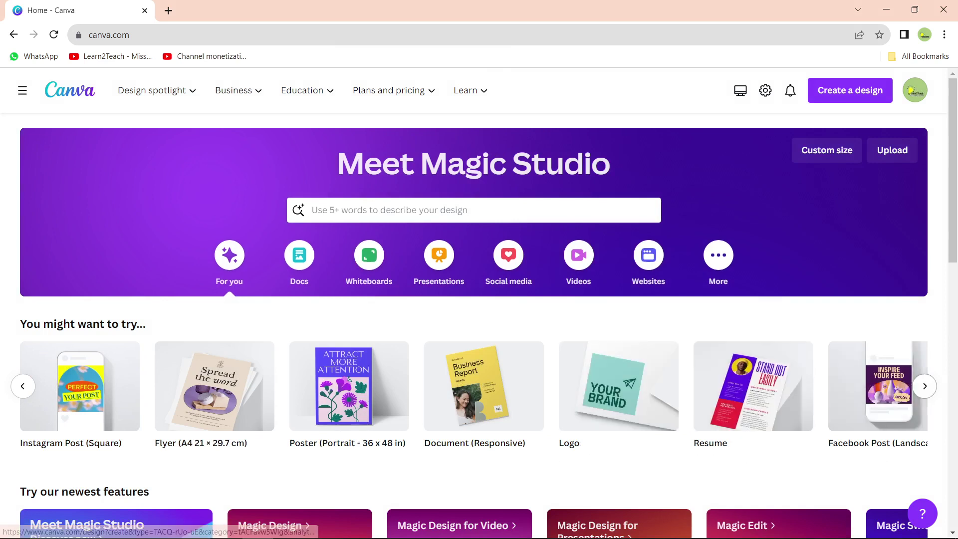
{"action": "left_click", "coordinate": [925, 386]}
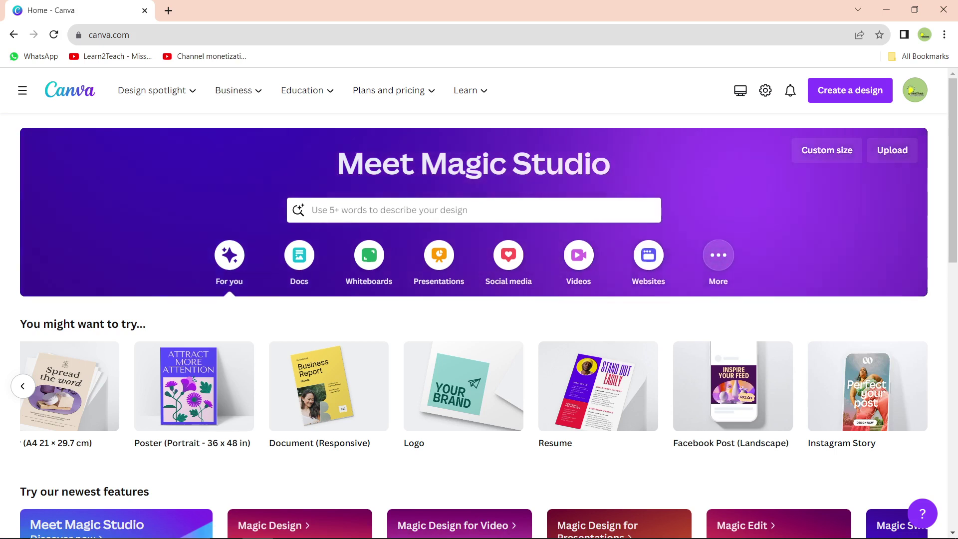
{"action": "left_click", "coordinate": [718, 255]}
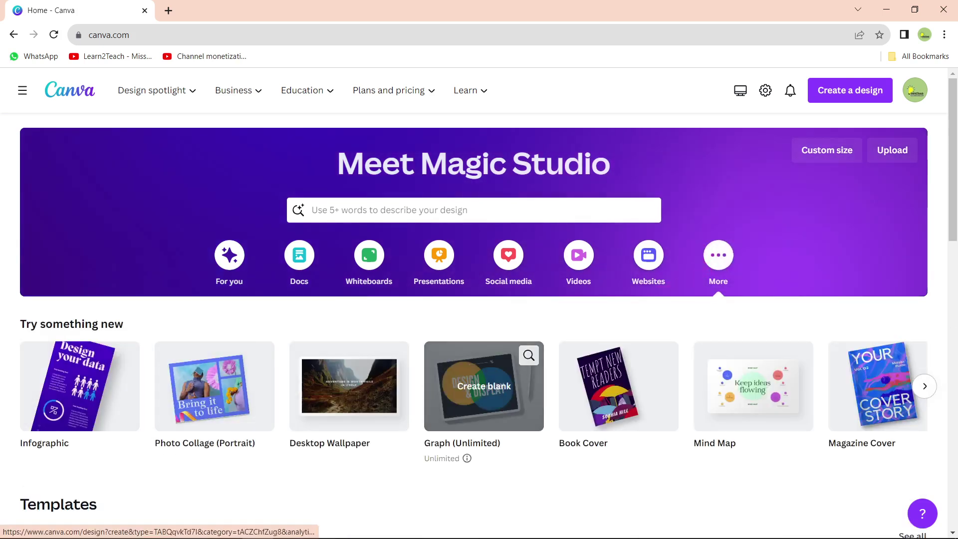
{"action": "left_click", "coordinate": [925, 386]}
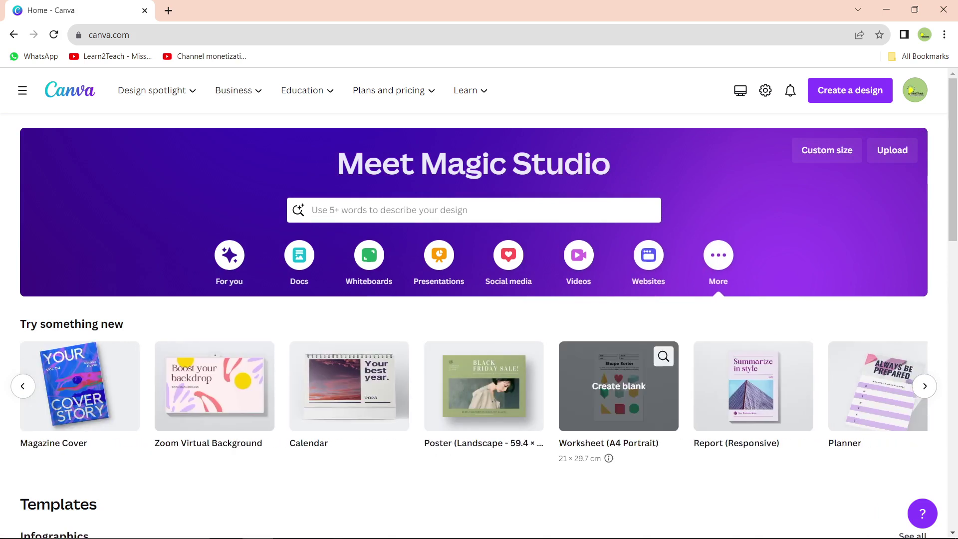
{"action": "left_click", "coordinate": [619, 386]}
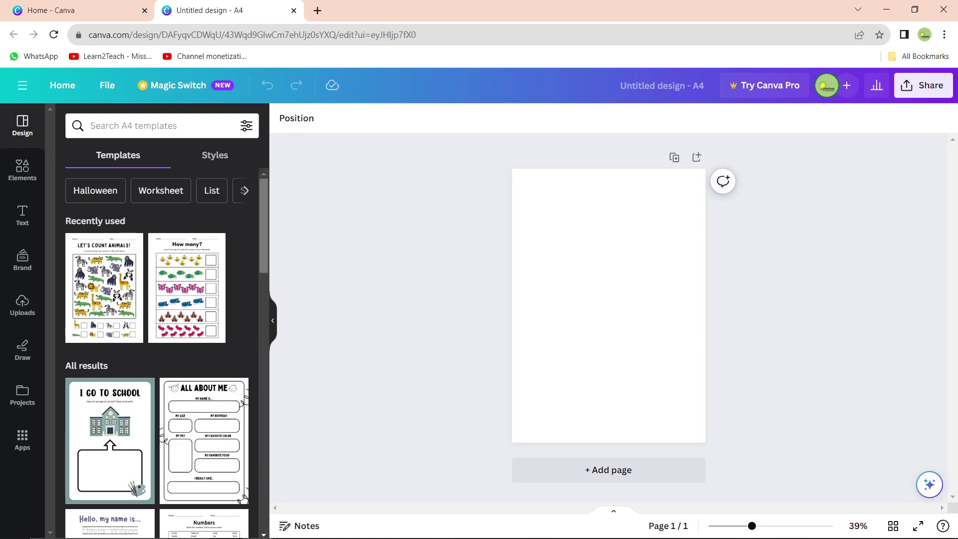
{"action": "scroll", "coordinate": [157, 349], "scroll_direction": "down", "scroll_amount": 7}
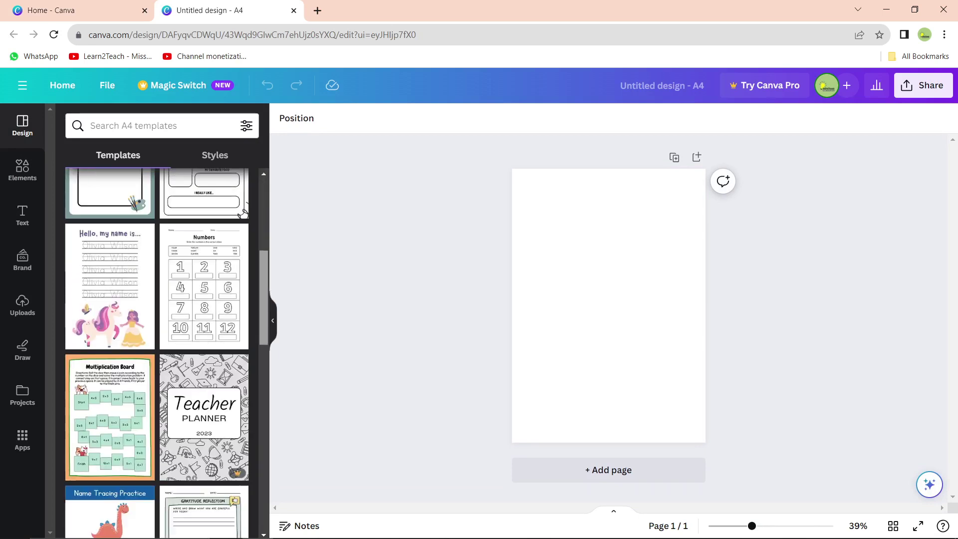
{"action": "scroll", "coordinate": [156, 350], "scroll_direction": "down", "scroll_amount": 7}
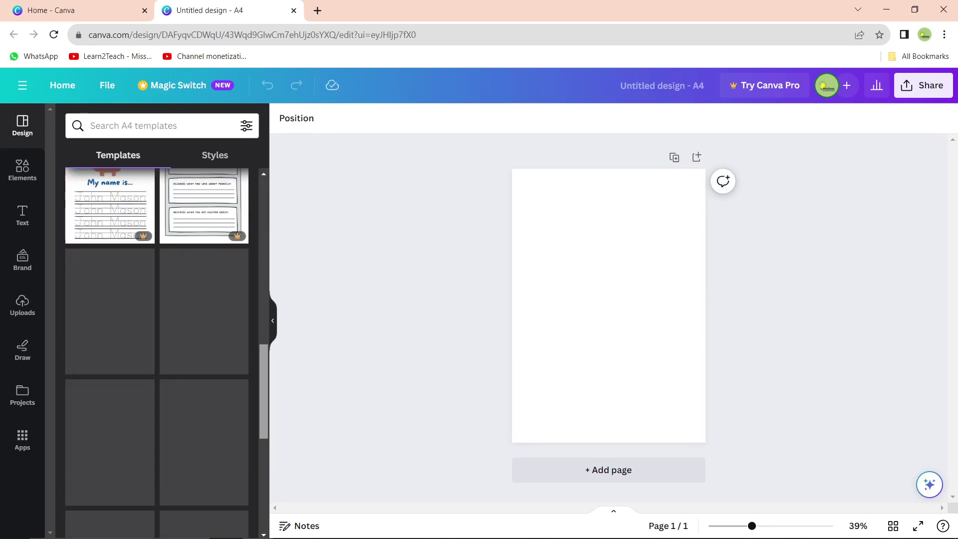
{"action": "scroll", "coordinate": [156, 349], "scroll_direction": "up", "scroll_amount": 15}
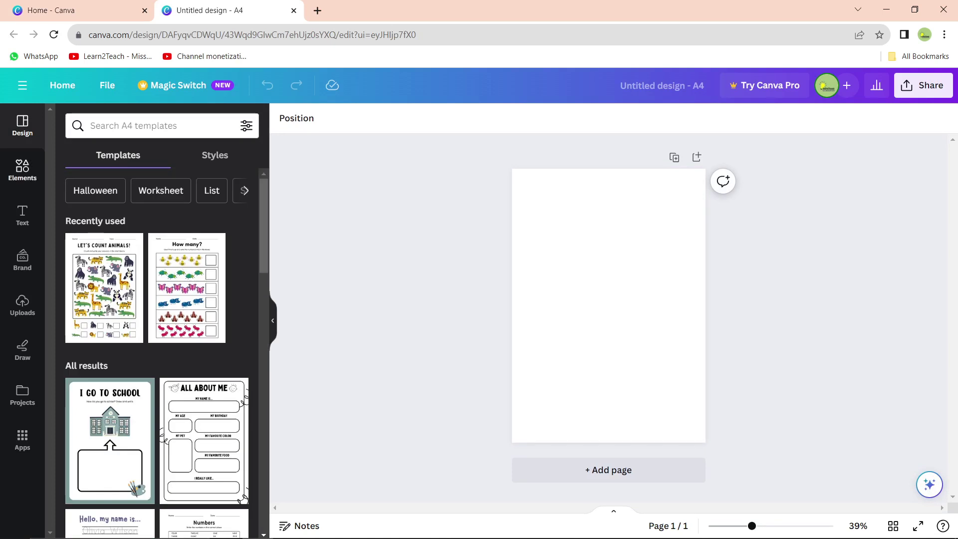
Set the blank page's background to the solid orange from the default colors.
{"action": "left_click", "coordinate": [23, 170]}
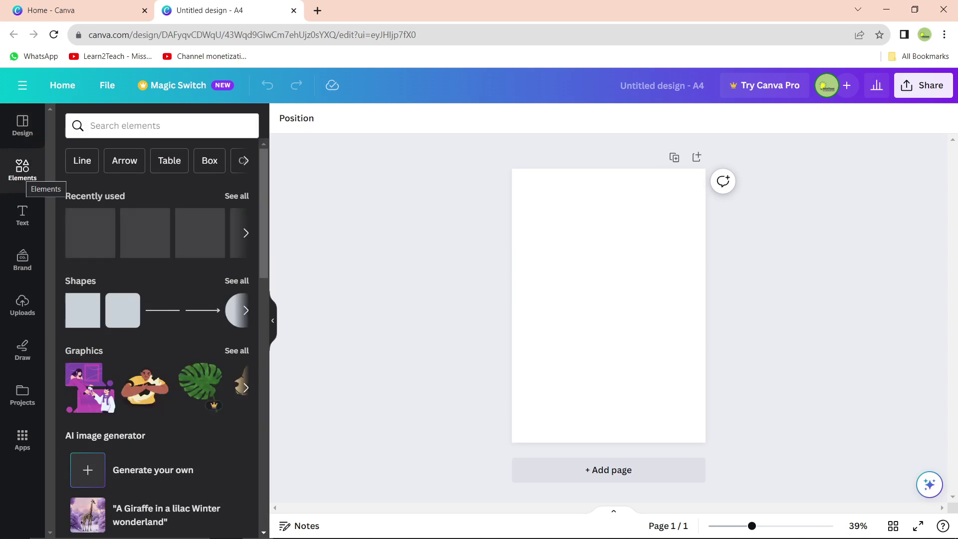
{"action": "left_click", "coordinate": [609, 306]}
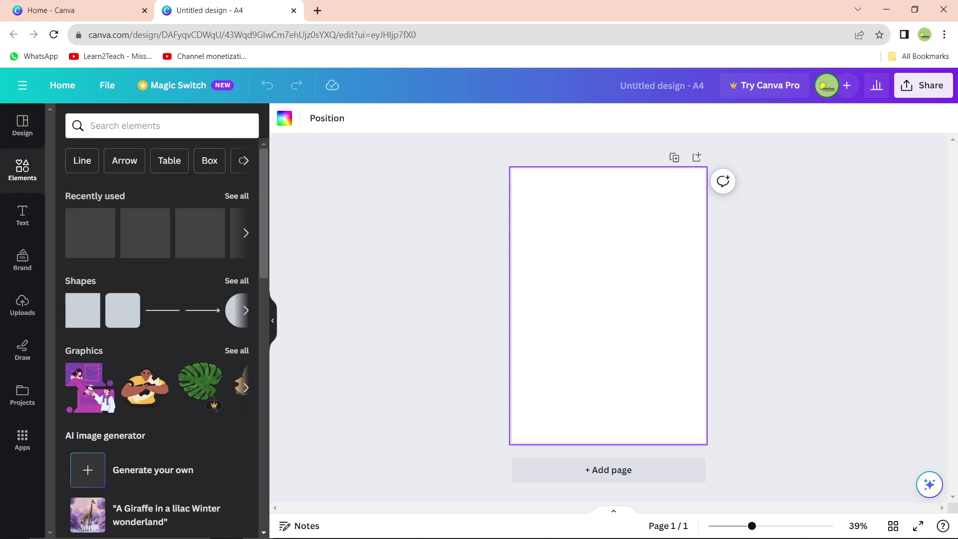
{"action": "left_click", "coordinate": [285, 119]}
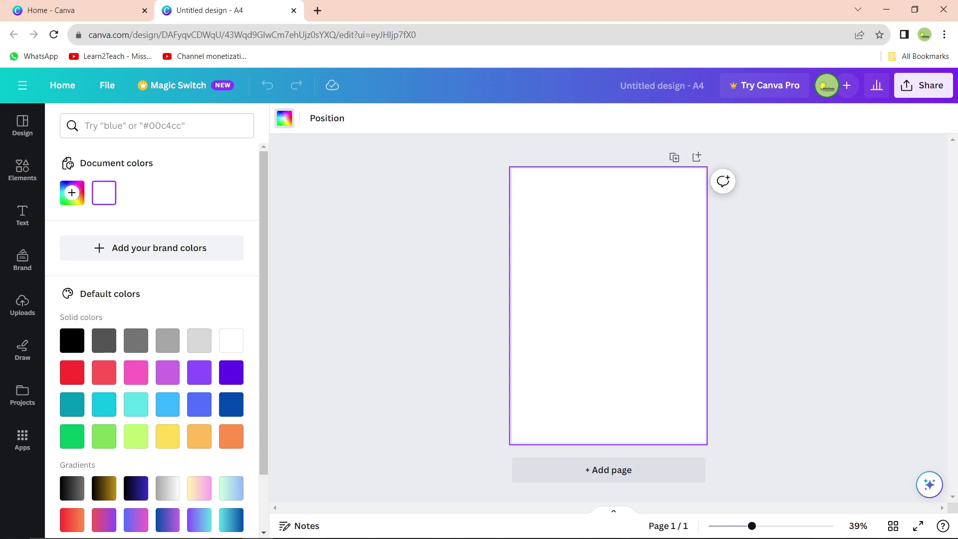
{"action": "left_click", "coordinate": [231, 436]}
Add a rounded square shape to the page and fill it with white.
{"action": "left_click", "coordinate": [23, 170]}
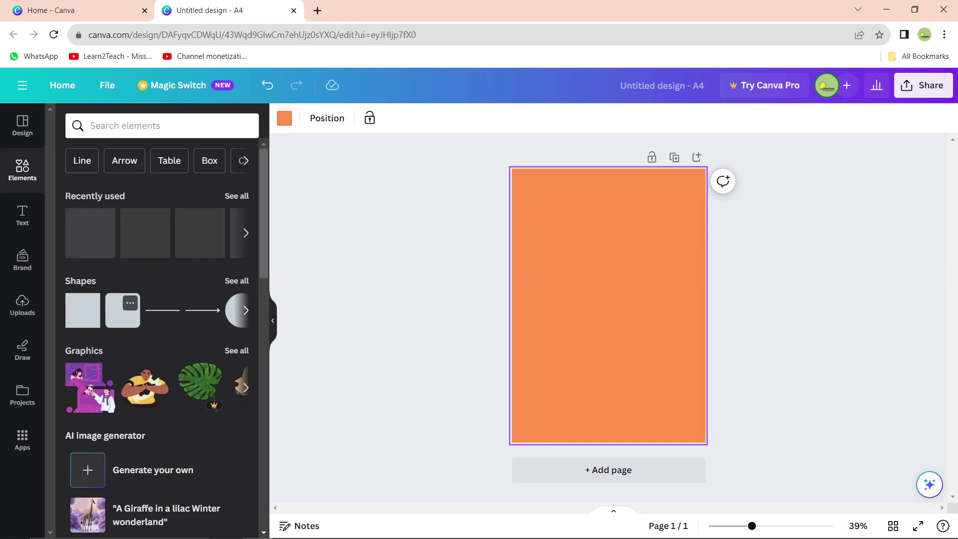
{"action": "left_click", "coordinate": [123, 310]}
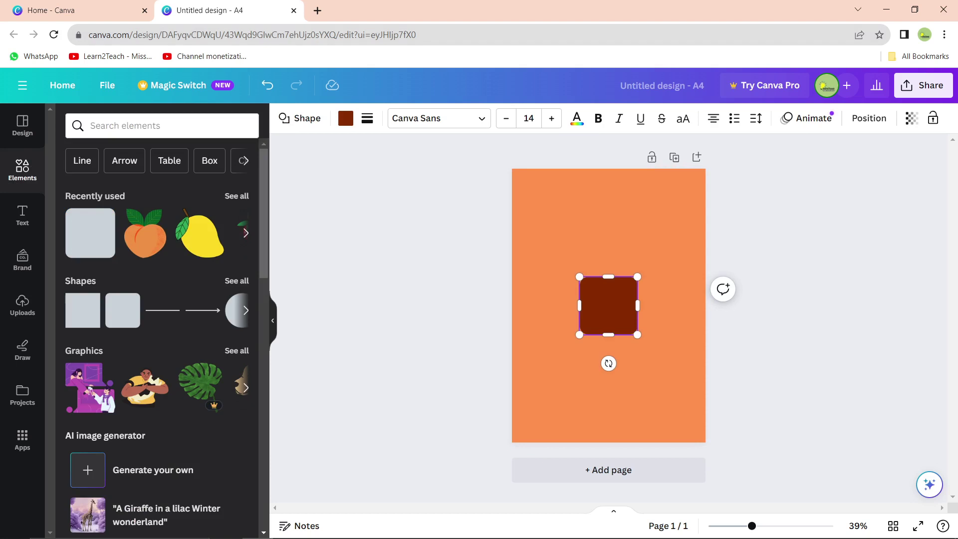
{"action": "left_click", "coordinate": [345, 119]}
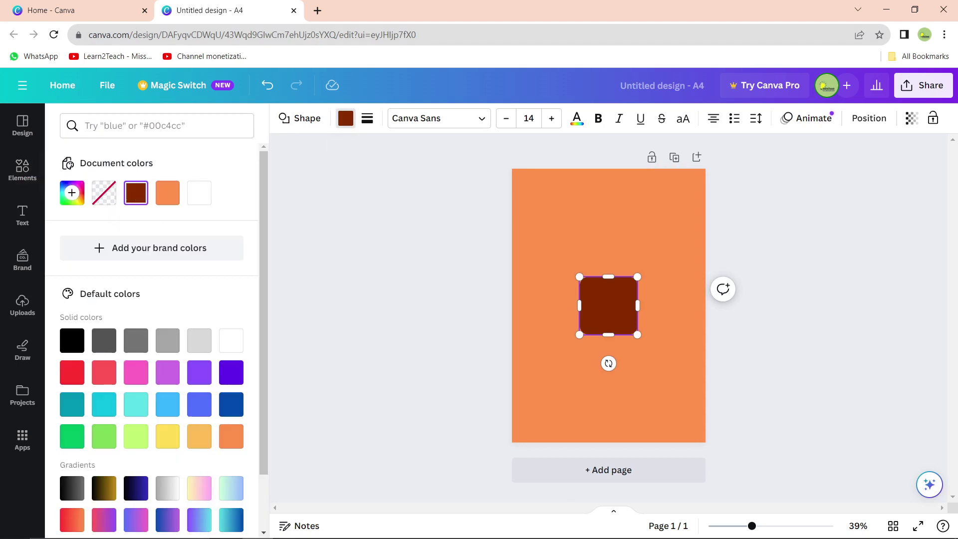
{"action": "left_click", "coordinate": [200, 192]}
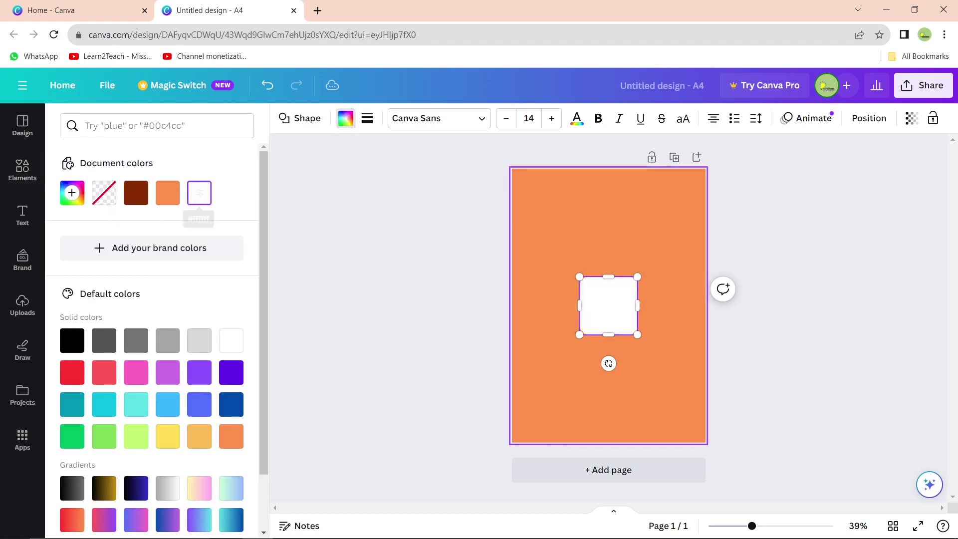
Stretch the white rounded shape over the page, leaving a narrow, even orange border on all sides, and deselect it.
{"action": "left_click_drag", "start_coordinate": [580, 277], "coordinate": [520, 177]}
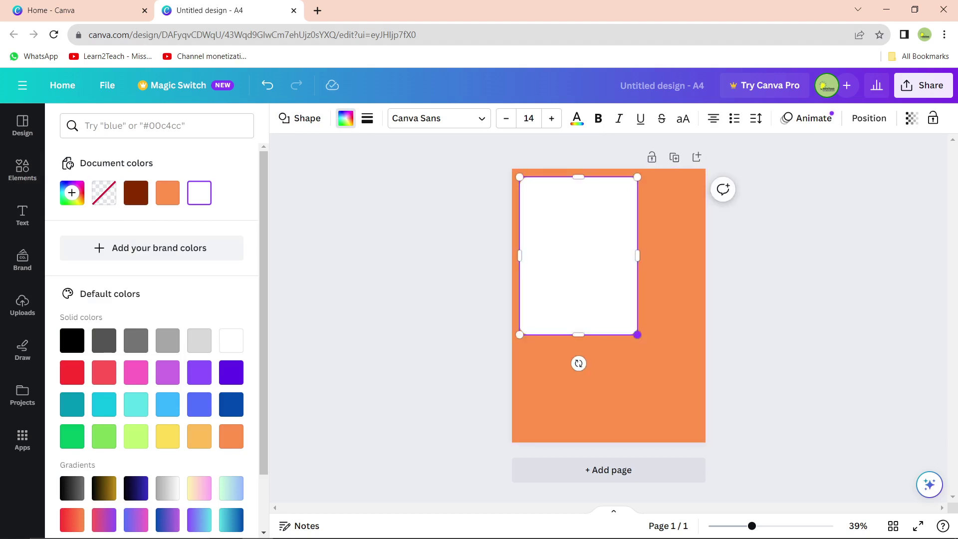
{"action": "left_click_drag", "start_coordinate": [638, 335], "coordinate": [698, 434]}
{"action": "left_click", "coordinate": [22, 171]}
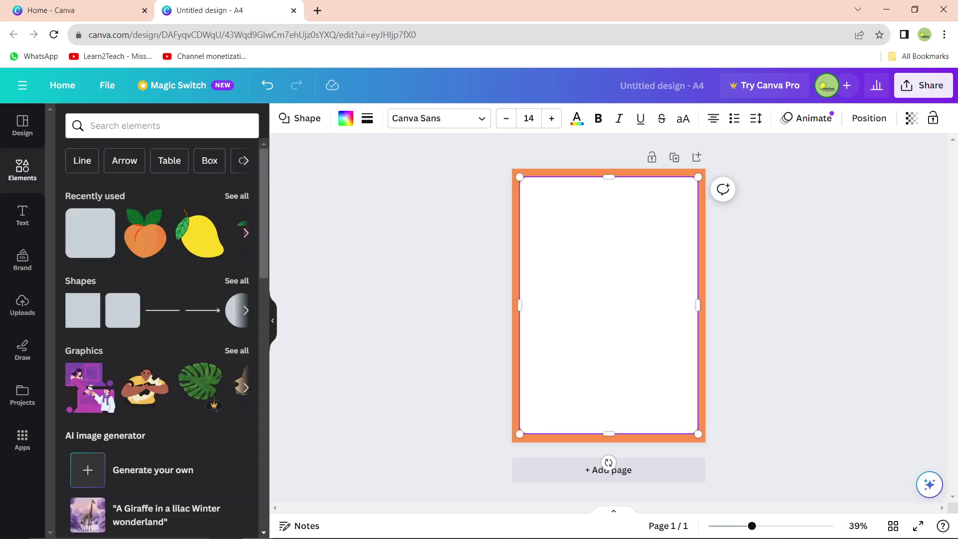
{"action": "key", "text": "Escape"}
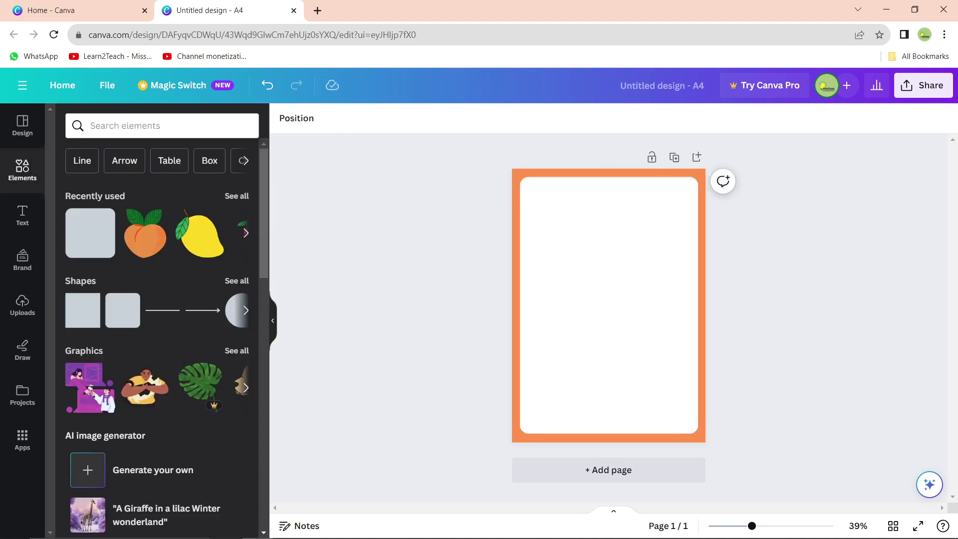
Add a text box to the page and set its font size to 30.
{"action": "left_click", "coordinate": [22, 215]}
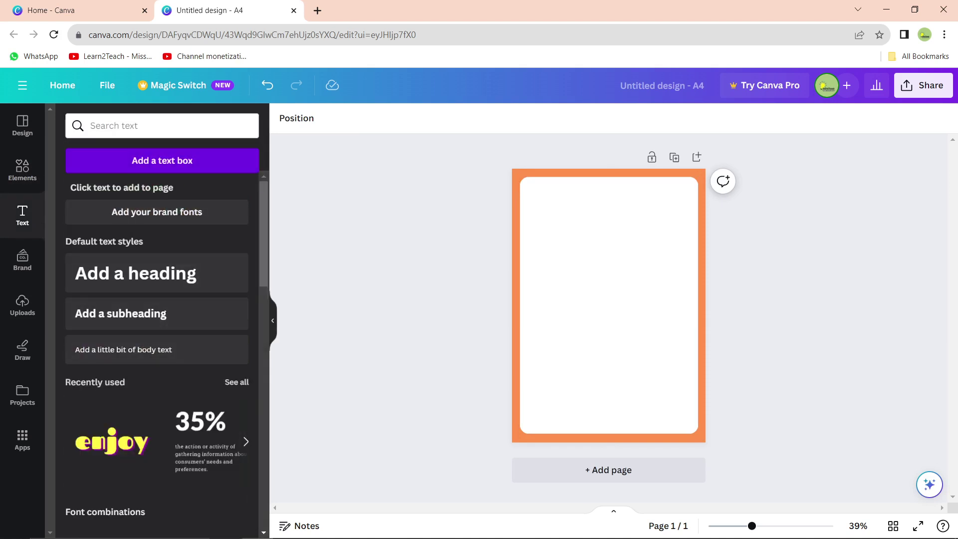
{"action": "left_click", "coordinate": [163, 160]}
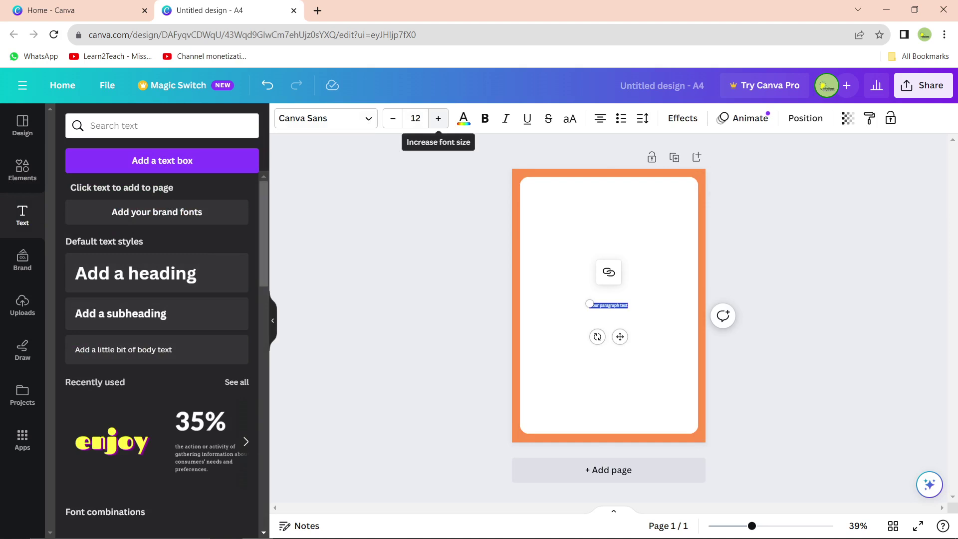
{"action": "left_click", "coordinate": [438, 118]}
{"action": "left_click", "coordinate": [438, 119]}
{"action": "left_click", "coordinate": [438, 118]}
{"action": "left_click", "coordinate": [438, 119]}
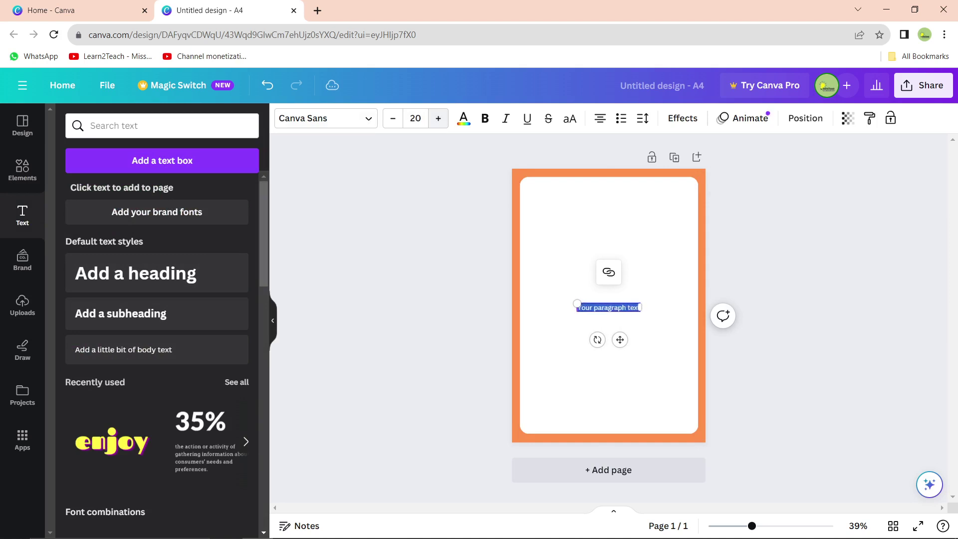
{"action": "left_click", "coordinate": [438, 118]}
{"action": "left_click", "coordinate": [438, 118]}
{"action": "left_click", "coordinate": [438, 118]}
{"action": "left_click", "coordinate": [439, 119]}
{"action": "left_click", "coordinate": [438, 119]}
{"action": "left_click", "coordinate": [438, 119]}
{"action": "left_click", "coordinate": [439, 118]}
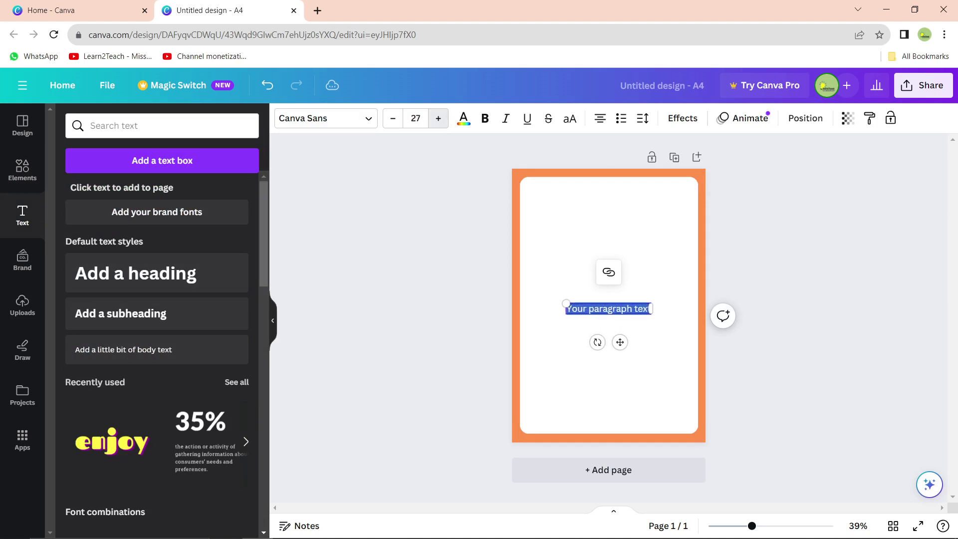
{"action": "left_click", "coordinate": [438, 118]}
{"action": "left_click", "coordinate": [438, 119]}
{"action": "left_click", "coordinate": [438, 118]}
Change the text box's font to Comic Sans.
{"action": "left_click", "coordinate": [326, 119]}
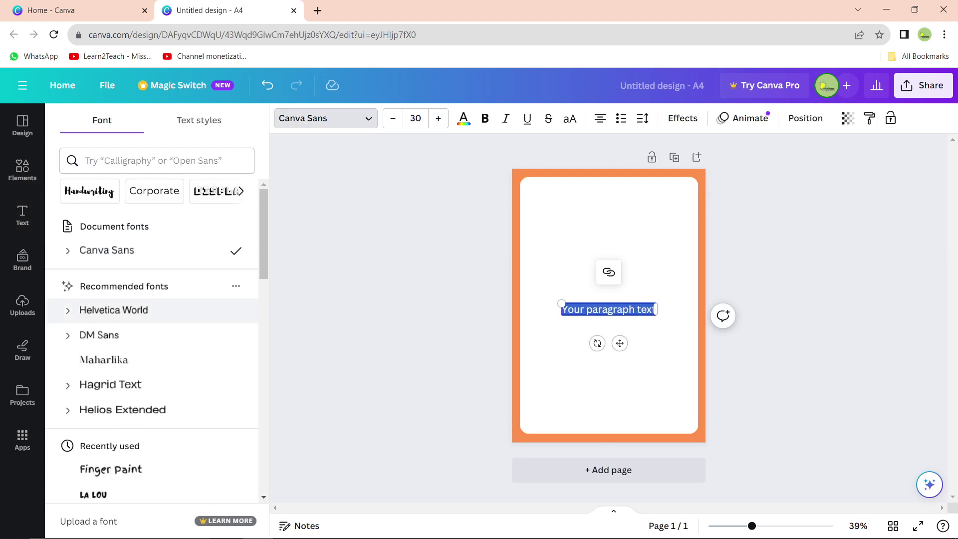
{"action": "scroll", "coordinate": [156, 340], "scroll_direction": "down", "scroll_amount": 10}
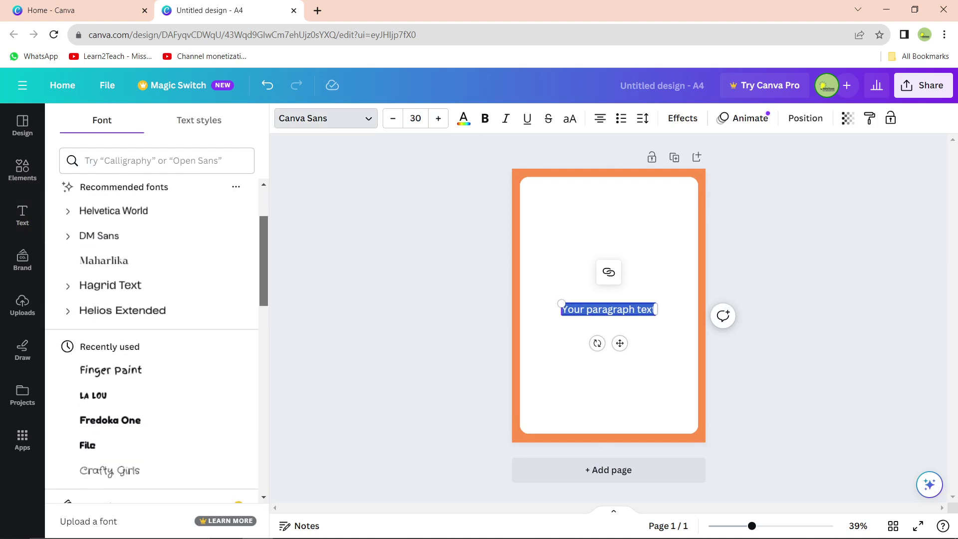
{"action": "scroll", "coordinate": [156, 340], "scroll_direction": "down", "scroll_amount": 15}
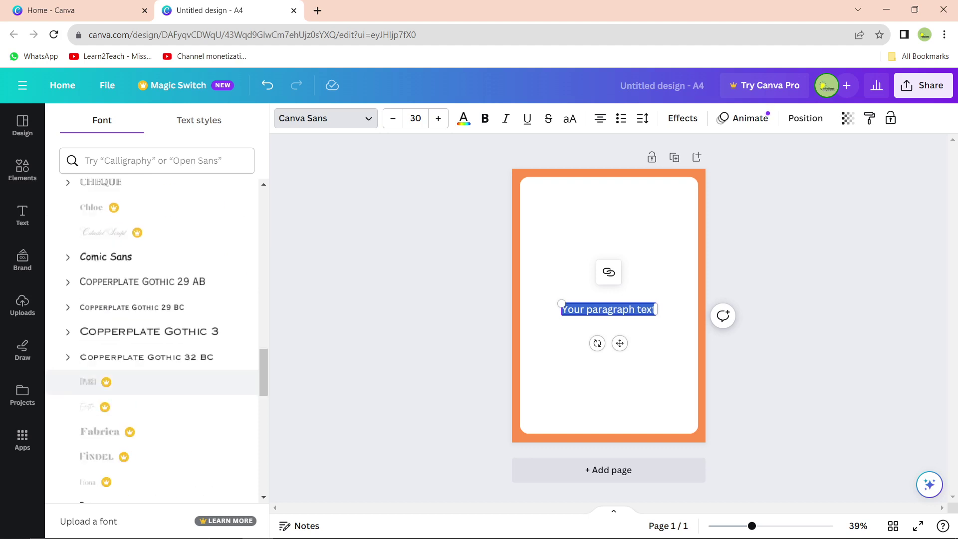
{"action": "left_click", "coordinate": [106, 257]}
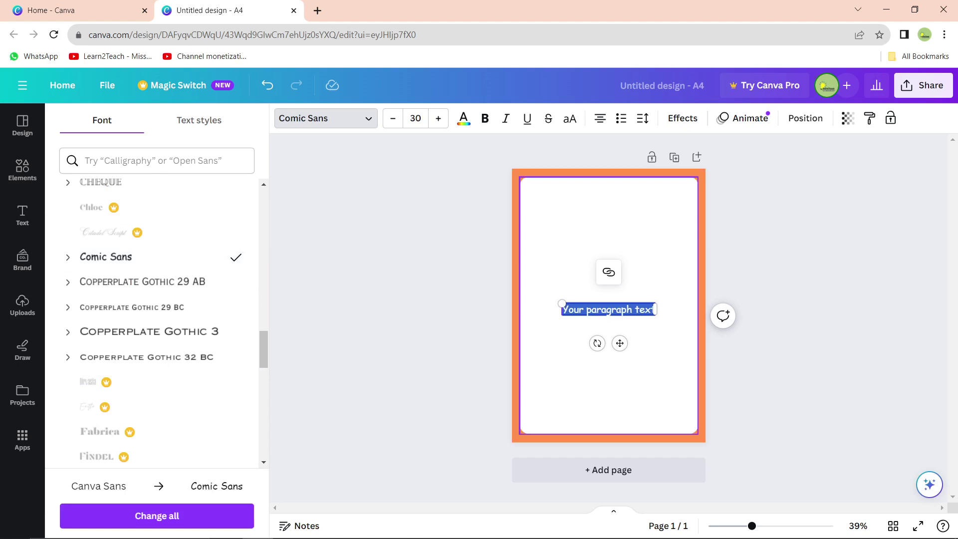
Replace the placeholder text with "Name:" plus a short underscore line, and place it in the white area's upper-left corner.
{"action": "key", "text": "BackSpace"}
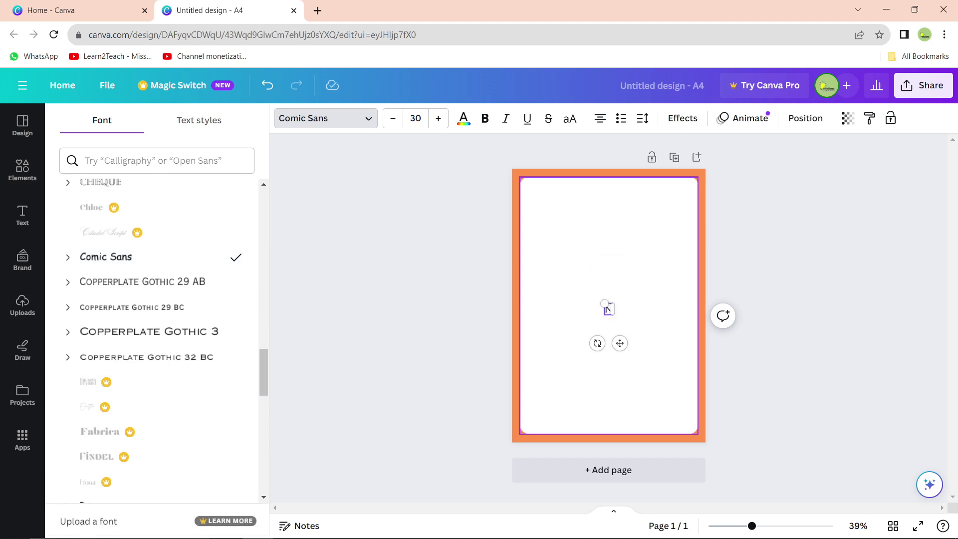
{"action": "type", "text": "Name: _________________"}
{"action": "key", "text": "BackSpace"}
{"action": "key", "text": "BackSpace"}
{"action": "key", "text": "BackSpace"}
{"action": "key", "text": "BackSpace"}
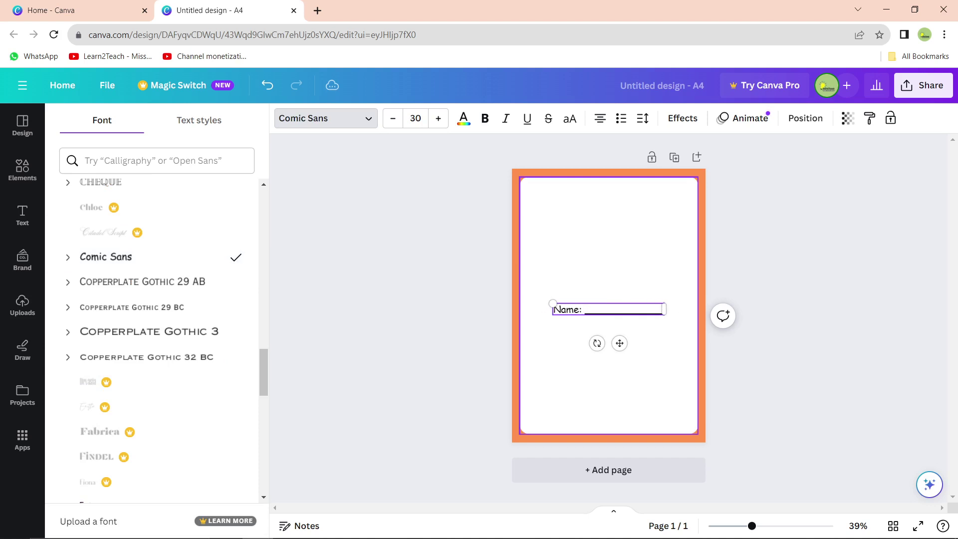
{"action": "key", "text": "BackSpace"}
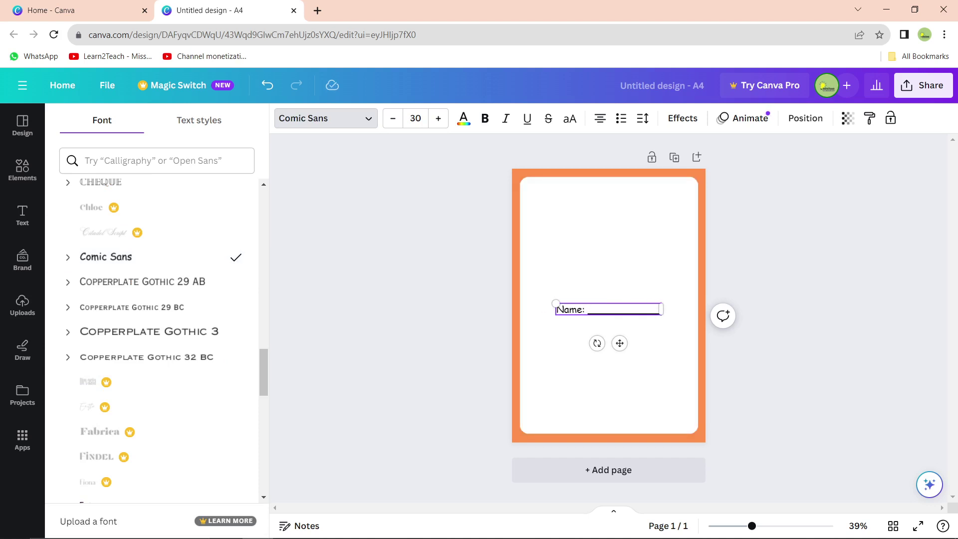
{"action": "key", "text": "BackSpace"}
{"action": "key", "text": "BackSpace"}
{"action": "key", "text": "BackSpace"}
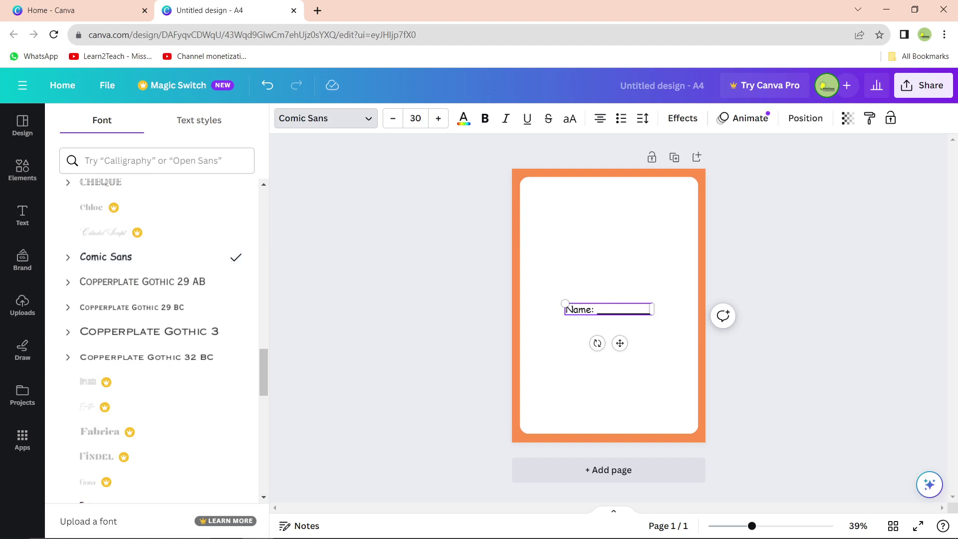
{"action": "left_click_drag", "start_coordinate": [620, 344], "coordinate": [586, 229]}
{"action": "left_click_drag", "start_coordinate": [531, 194], "coordinate": [527, 189]}
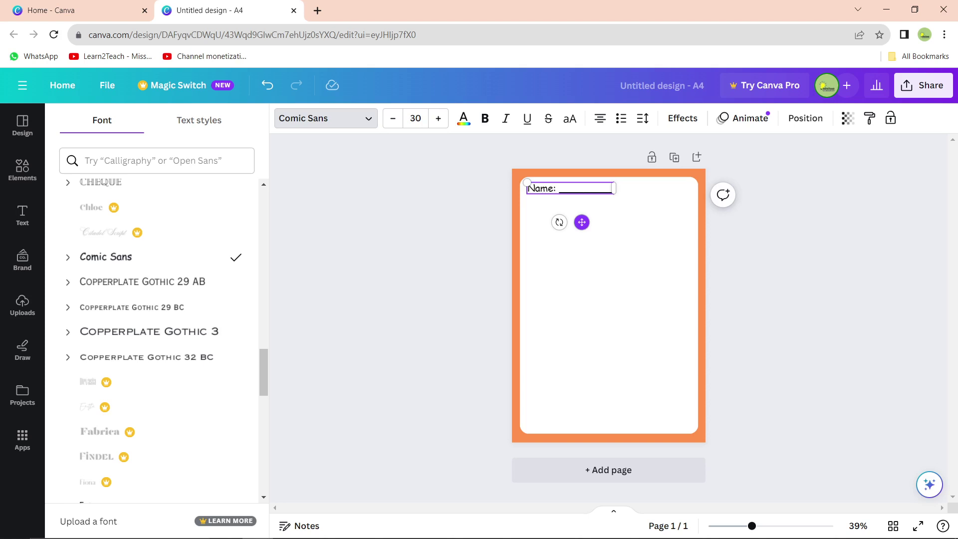
Duplicate the "Name:" line and place the copy lower down in the white panel.
{"action": "left_click", "coordinate": [613, 224]}
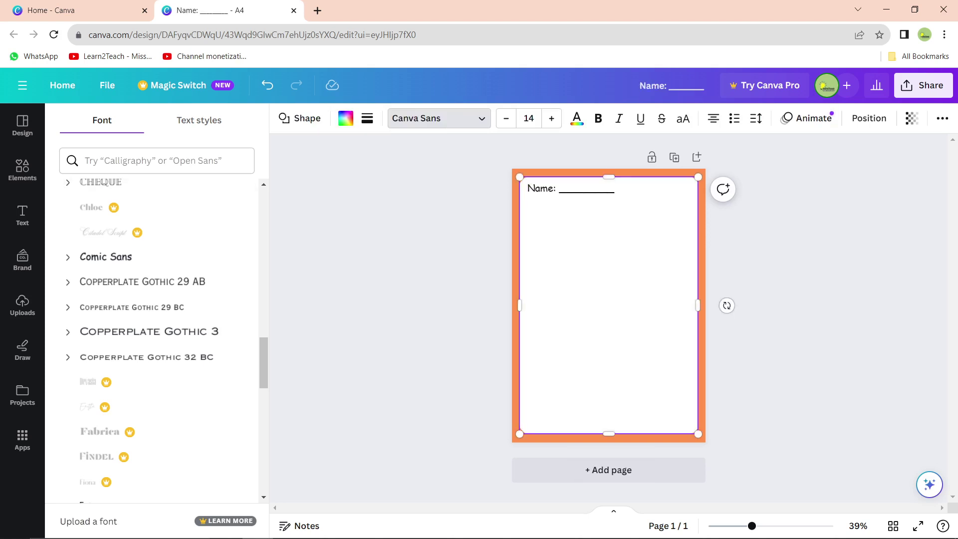
{"action": "left_click", "coordinate": [528, 188]}
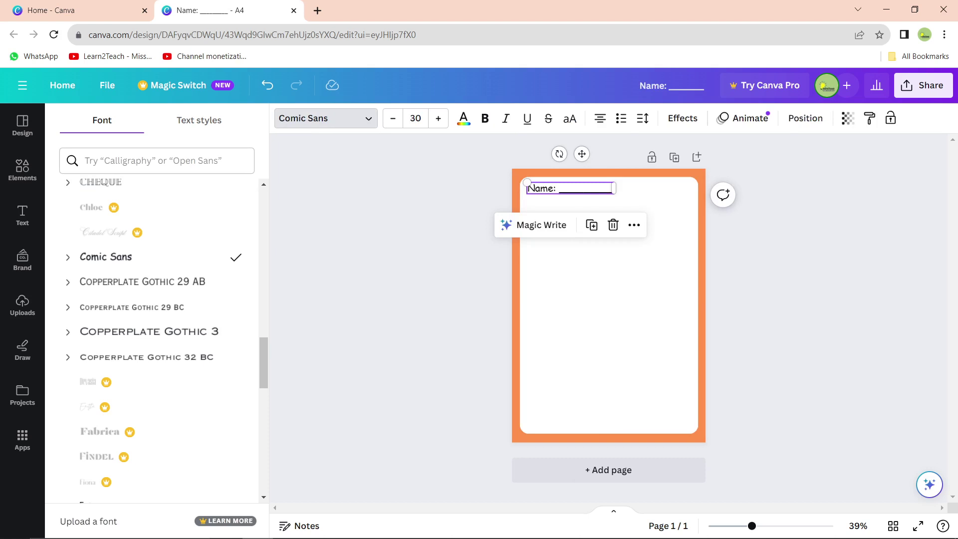
{"action": "left_click_drag", "start_coordinate": [528, 189], "coordinate": [532, 193]}
{"action": "left_click_drag", "start_coordinate": [574, 192], "coordinate": [588, 238]}
Change the copy's label from "Name" to "Date" and place it beside the name line, near the panel's upper-right corner.
{"action": "double_click", "coordinate": [589, 237]}
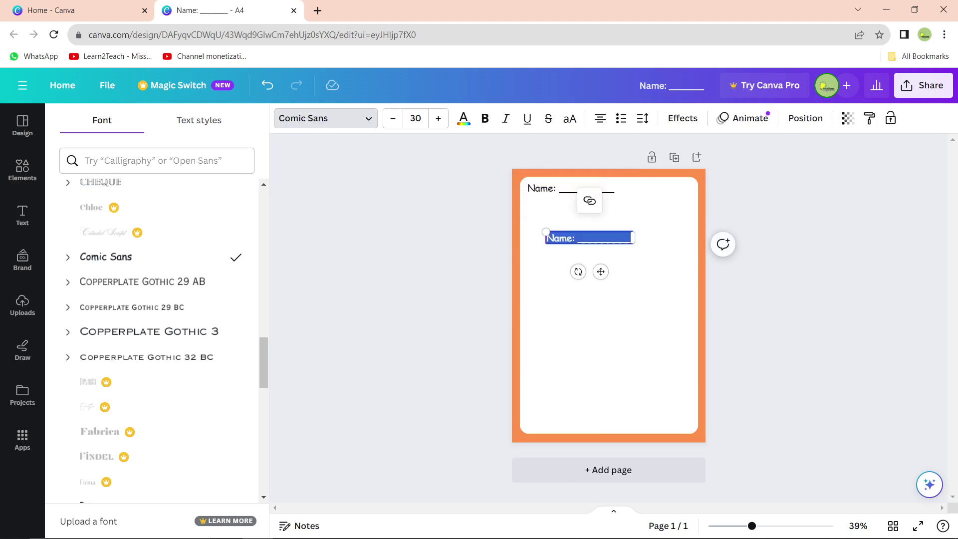
{"action": "left_click", "coordinate": [575, 238]}
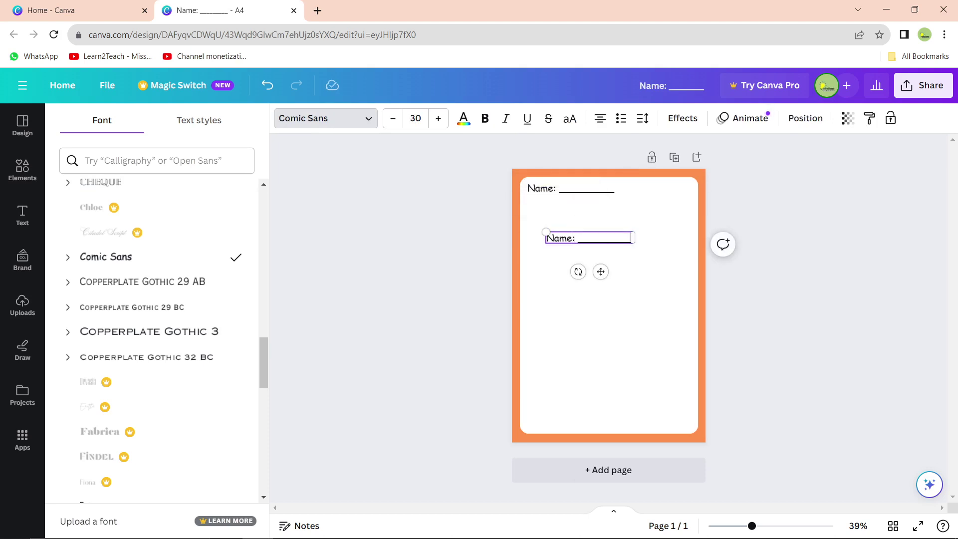
{"action": "key", "text": "BackSpace"}
{"action": "key", "text": "BackSpace"}
{"action": "key", "text": "BackSpace"}
{"action": "key", "text": "BackSpace"}
{"action": "type", "text": "Date"}
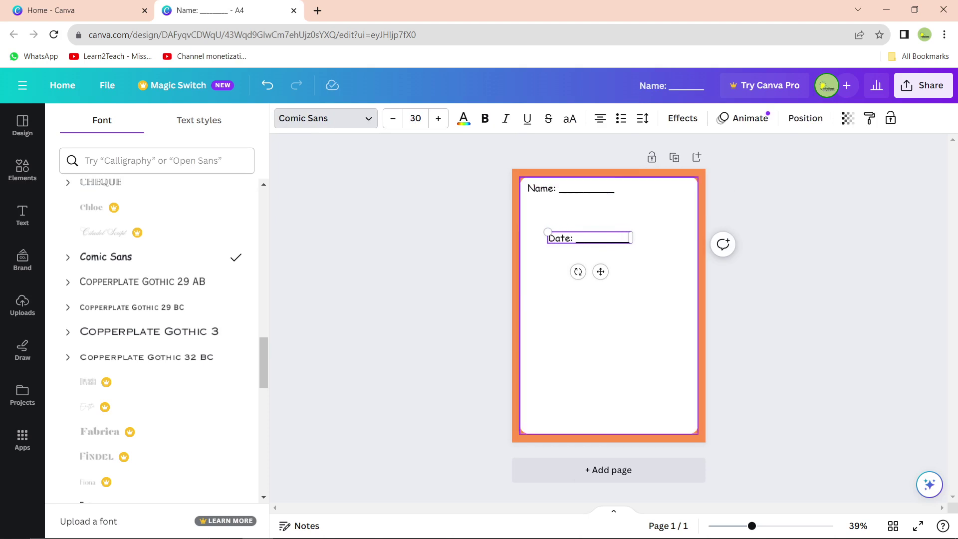
{"action": "left_click", "coordinate": [599, 305]}
{"action": "left_click", "coordinate": [589, 238]}
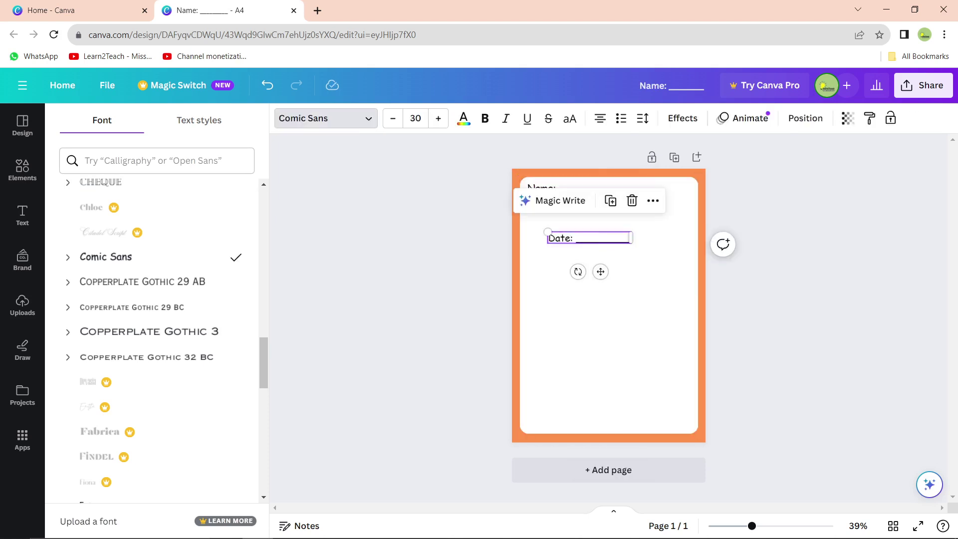
{"action": "left_click_drag", "start_coordinate": [589, 238], "coordinate": [649, 189]}
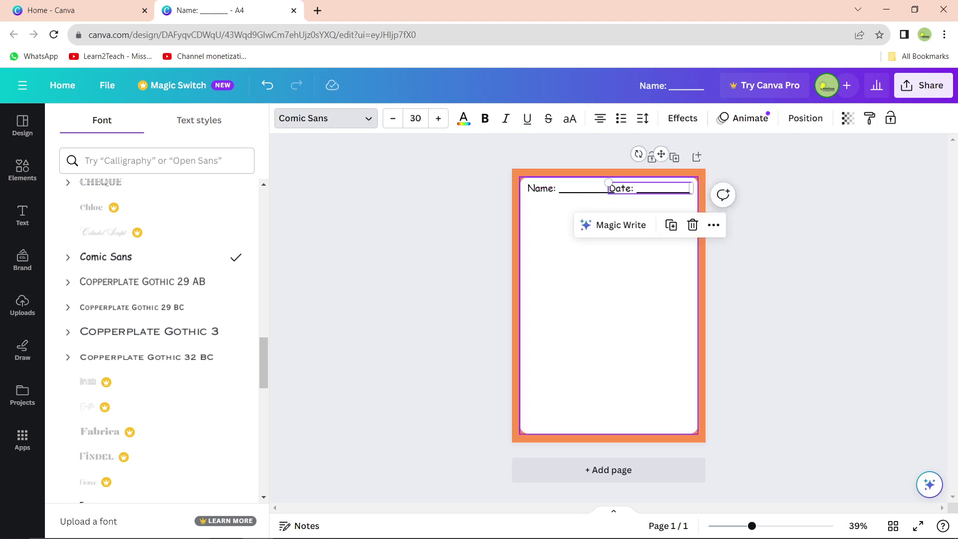
Reduce the font size of the "Name:" line to 26.
{"action": "left_click", "coordinate": [610, 188]}
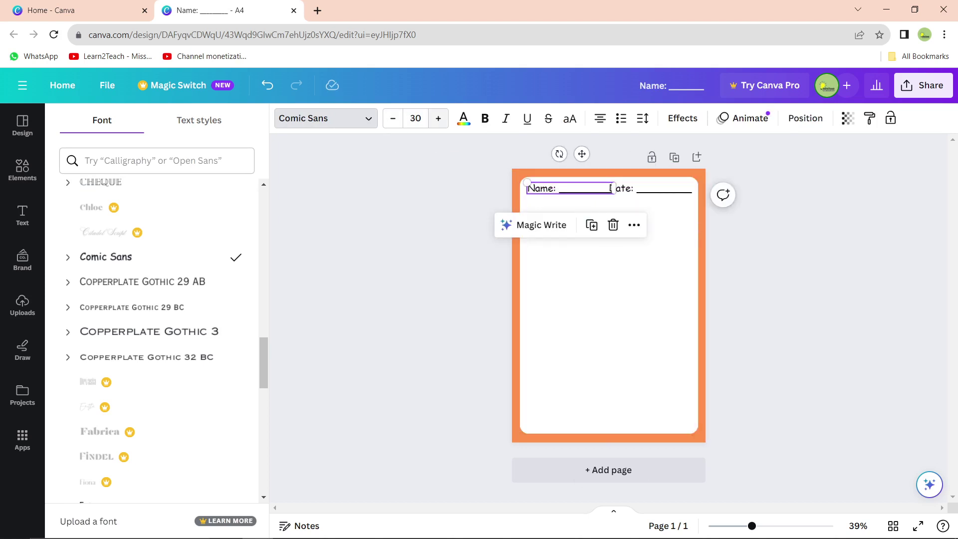
{"action": "left_click", "coordinate": [439, 118]}
{"action": "left_click", "coordinate": [392, 118]}
{"action": "left_click", "coordinate": [392, 119]}
{"action": "left_click", "coordinate": [393, 118]}
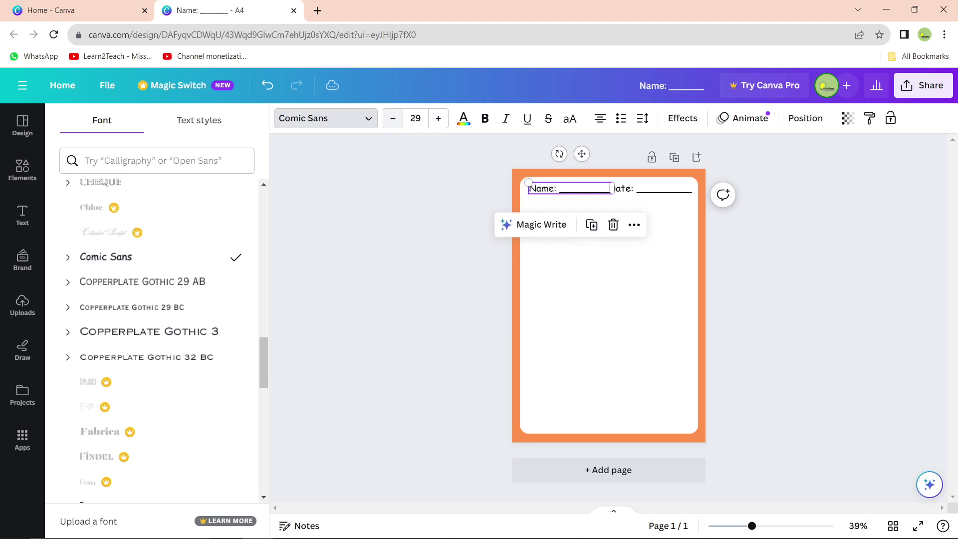
{"action": "left_click", "coordinate": [392, 118]}
{"action": "left_click", "coordinate": [393, 119]}
Reduce the font size of the "Date:" line to 26 to match the name line.
{"action": "left_click", "coordinate": [610, 188]}
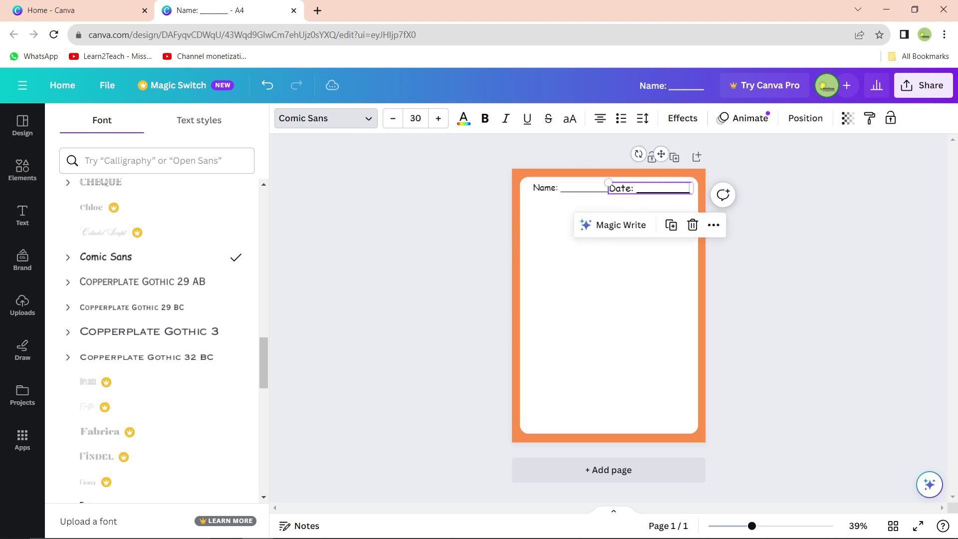
{"action": "left_click", "coordinate": [393, 118]}
{"action": "left_click", "coordinate": [393, 118]}
{"action": "left_click", "coordinate": [393, 118]}
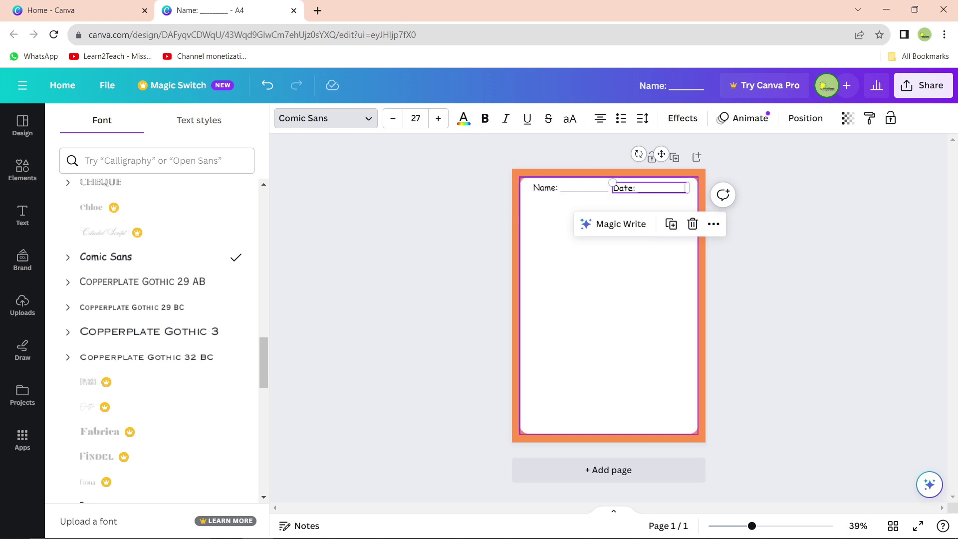
{"action": "left_click", "coordinate": [574, 188]}
{"action": "left_click", "coordinate": [614, 189]}
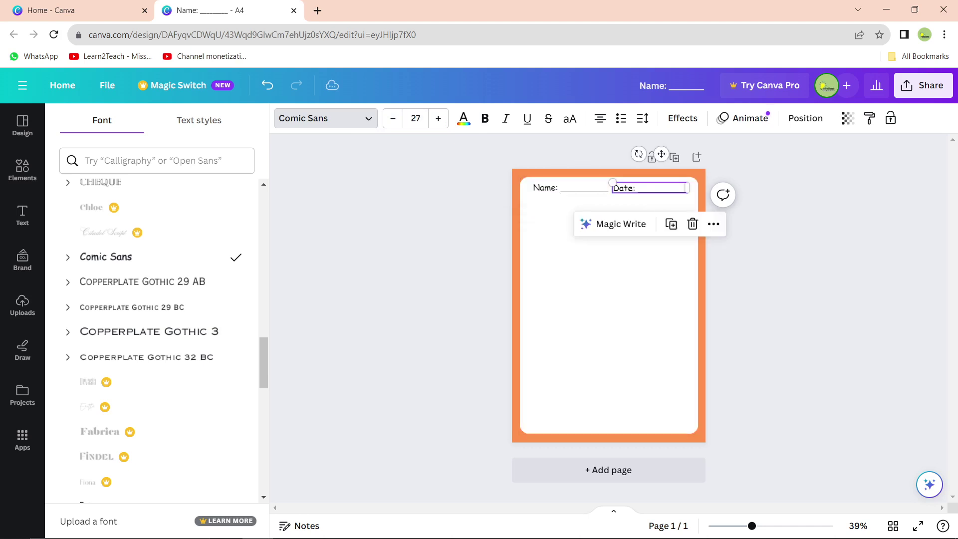
{"action": "left_click", "coordinate": [393, 118]}
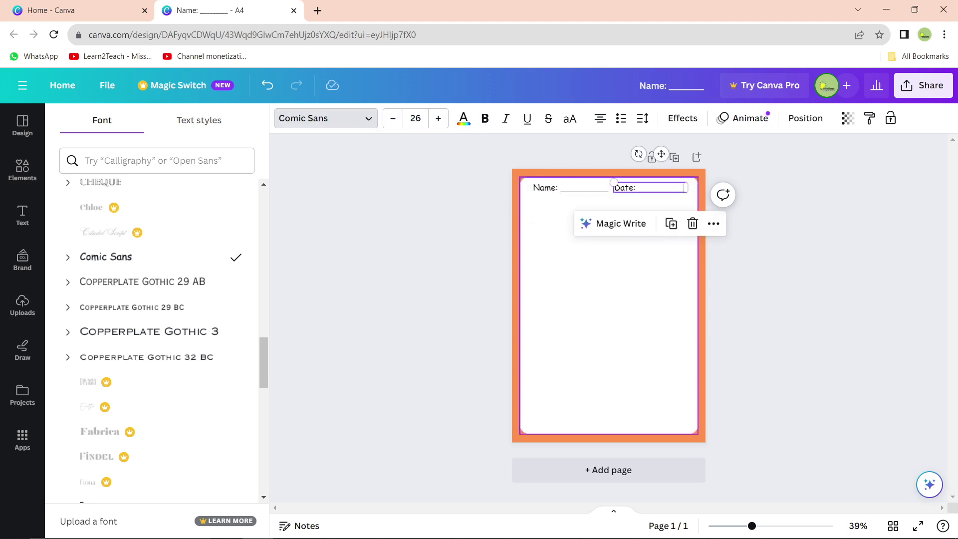
Spread the name and date lines apart, moving each close to its own side edge of the white panel.
{"action": "left_click", "coordinate": [570, 188]}
{"action": "left_click_drag", "start_coordinate": [570, 188], "coordinate": [562, 188]}
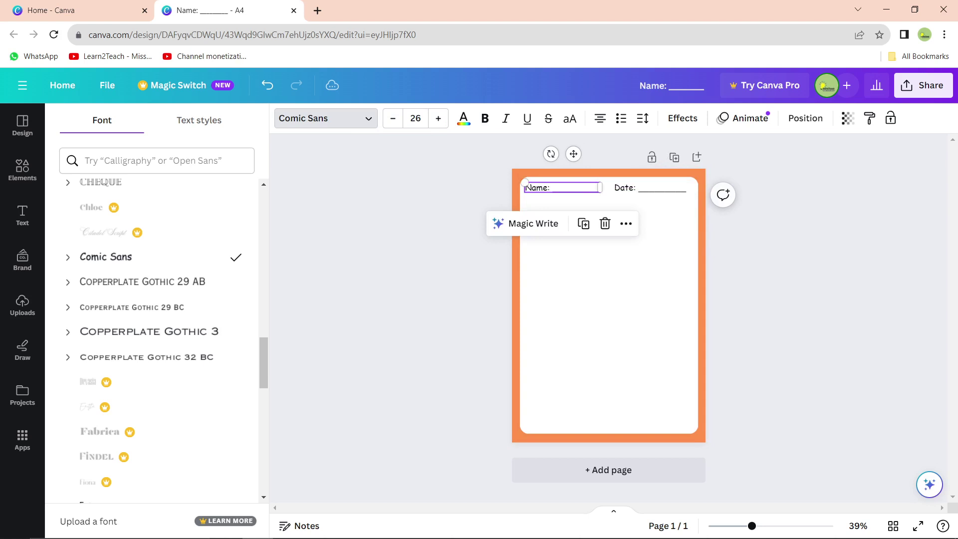
{"action": "left_click_drag", "start_coordinate": [651, 188], "coordinate": [658, 188]}
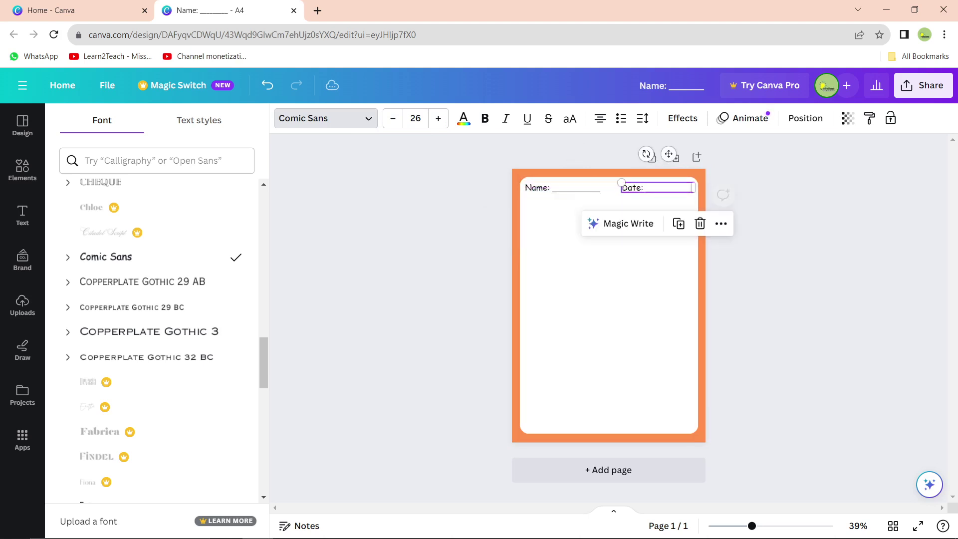
{"action": "left_click", "coordinate": [630, 279]}
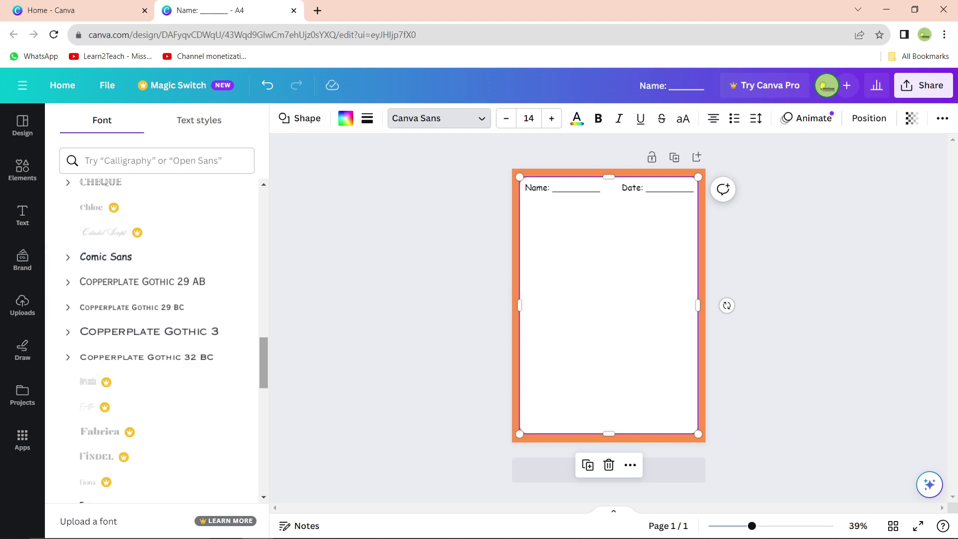
Add a text box below the name and date lines and replace its placeholder with "Parts of a Computer".
{"action": "left_click", "coordinate": [22, 215]}
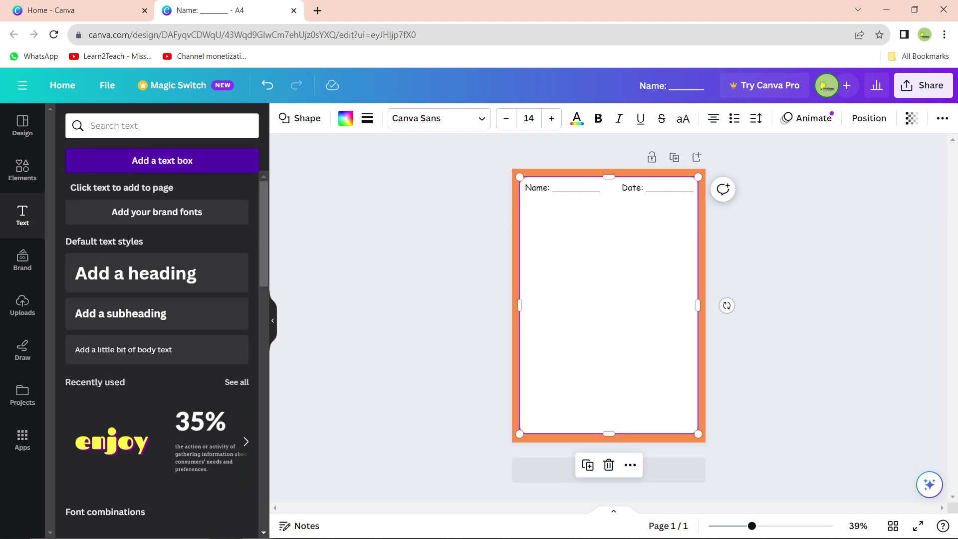
{"action": "left_click", "coordinate": [163, 160]}
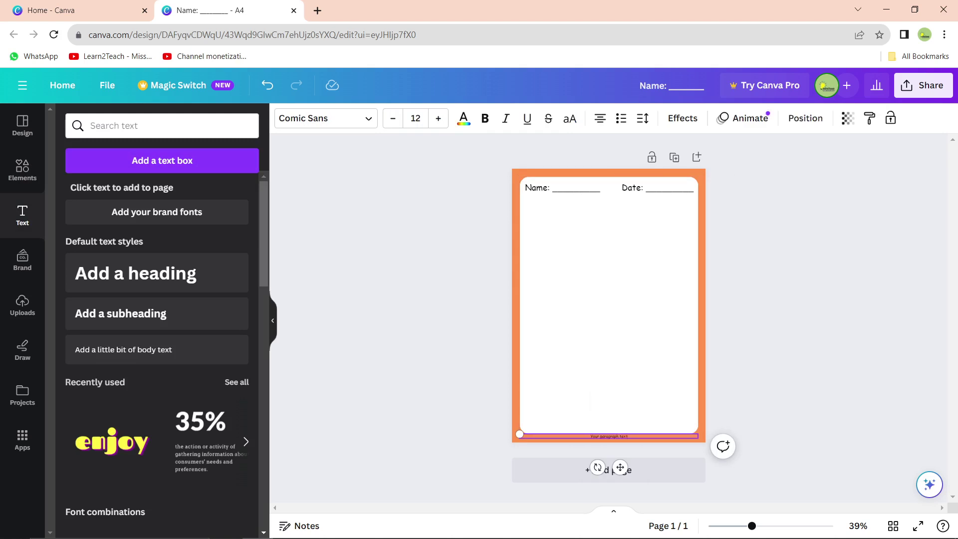
{"action": "left_click_drag", "start_coordinate": [599, 436], "coordinate": [587, 226]}
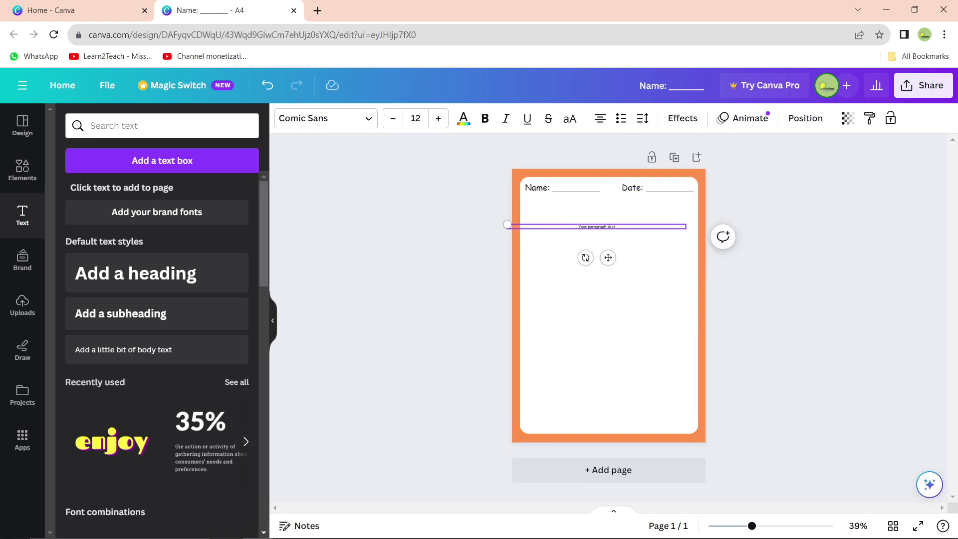
{"action": "double_click", "coordinate": [586, 226]}
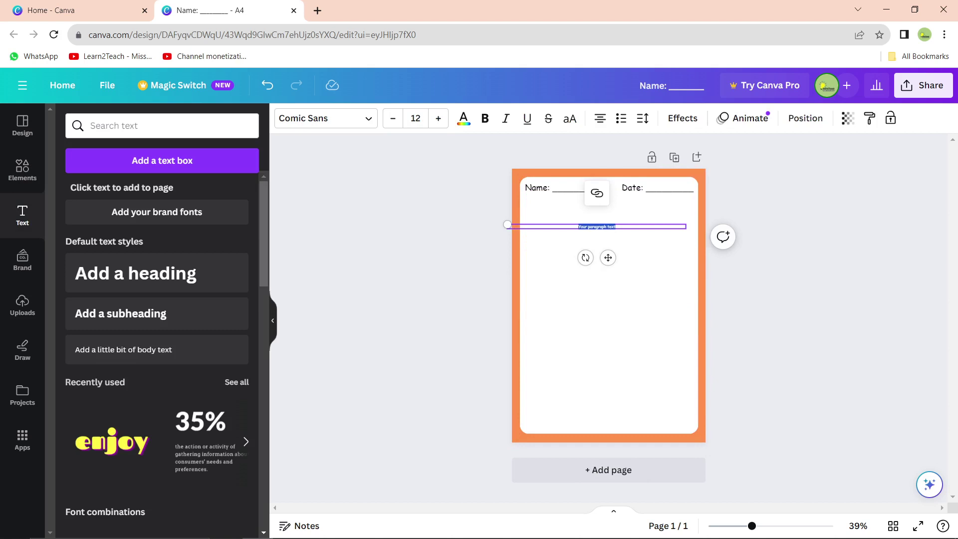
{"action": "key", "text": "BackSpace"}
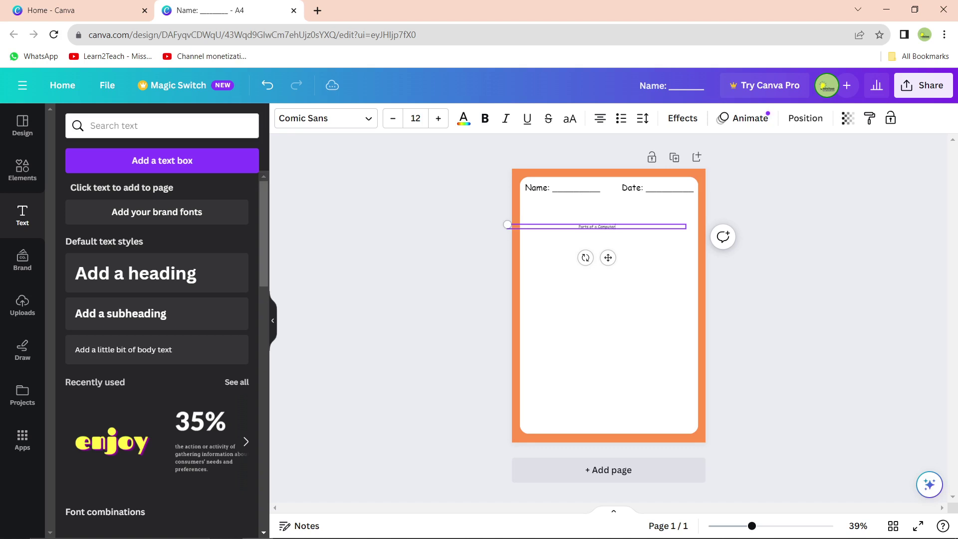
Set the "Parts of a Computer" title to font size 25 and make it bold.
{"action": "key", "text": "ctrl+a"}
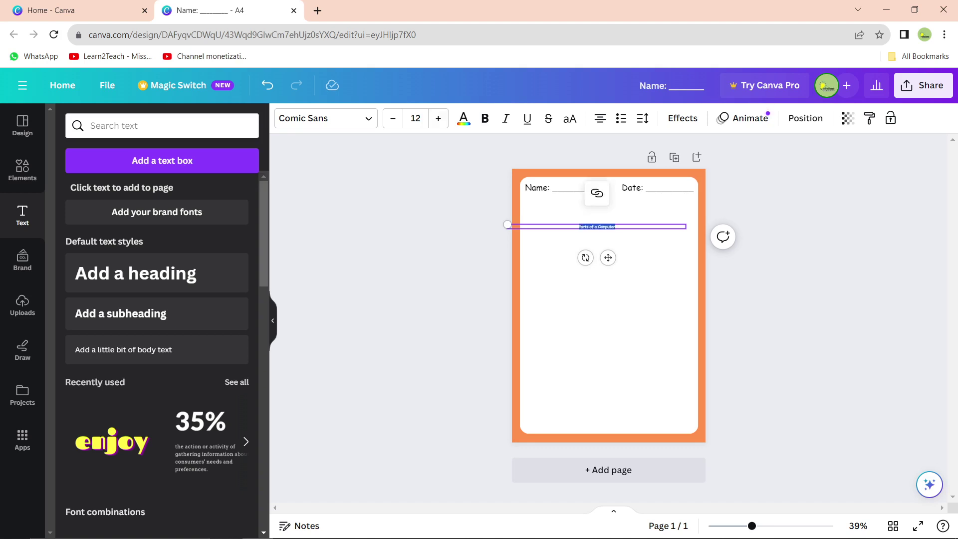
{"action": "left_click", "coordinate": [438, 119]}
{"action": "left_click", "coordinate": [438, 118]}
{"action": "left_click", "coordinate": [439, 118]}
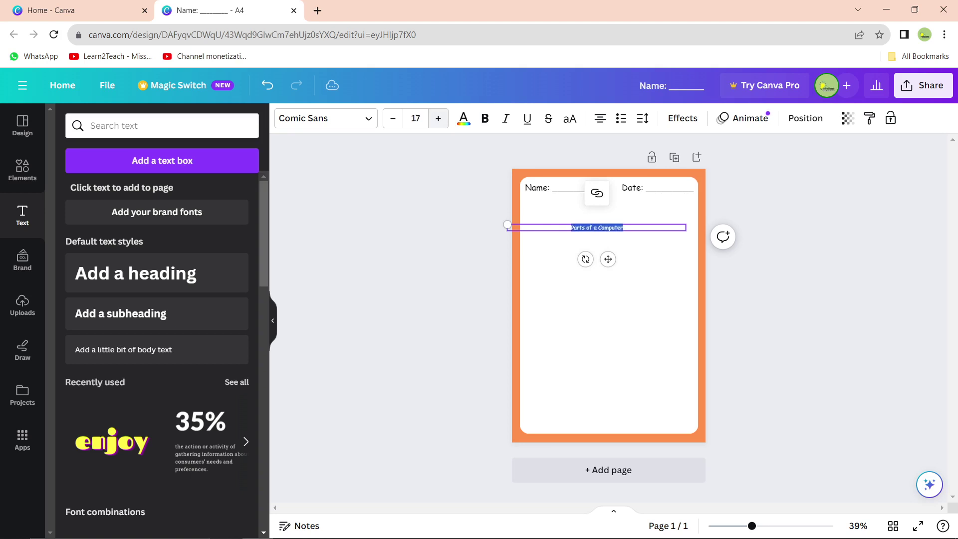
{"action": "left_click", "coordinate": [438, 118]}
{"action": "left_click", "coordinate": [439, 119]}
{"action": "left_click", "coordinate": [438, 118]}
{"action": "left_click", "coordinate": [438, 118]}
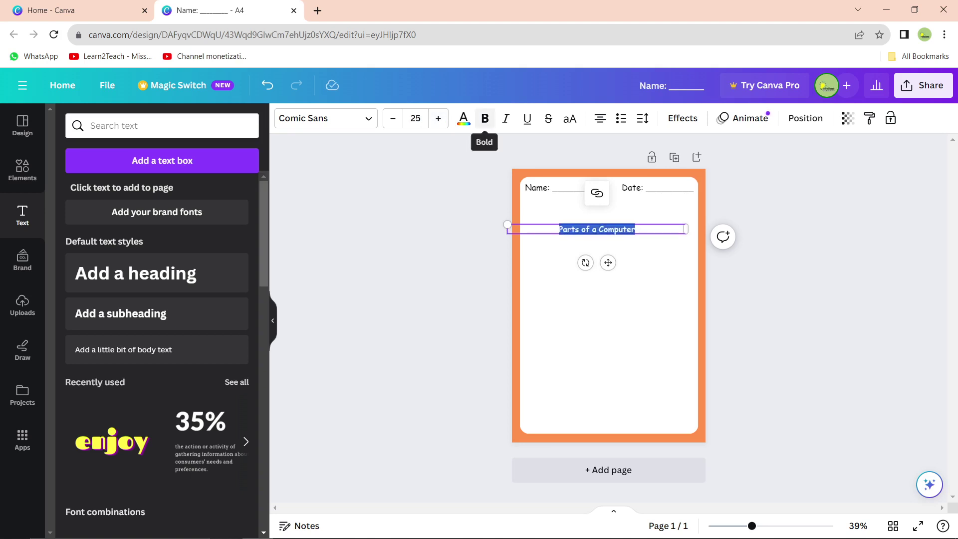
{"action": "left_click", "coordinate": [484, 119]}
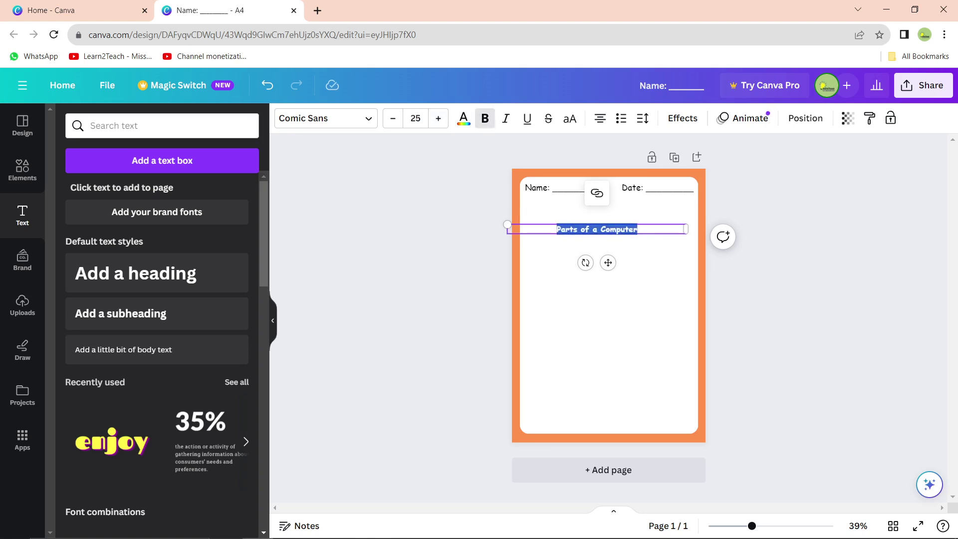
Centre the title horizontally on the page, just beneath the name and date lines.
{"action": "left_click", "coordinate": [638, 230]}
{"action": "left_click_drag", "start_coordinate": [608, 262], "coordinate": [620, 240]}
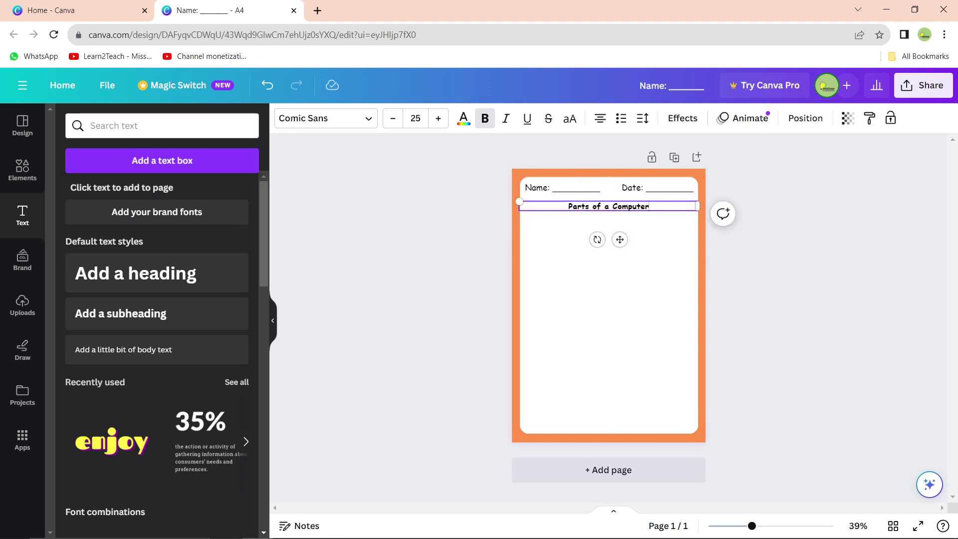
{"action": "left_click", "coordinate": [614, 295]}
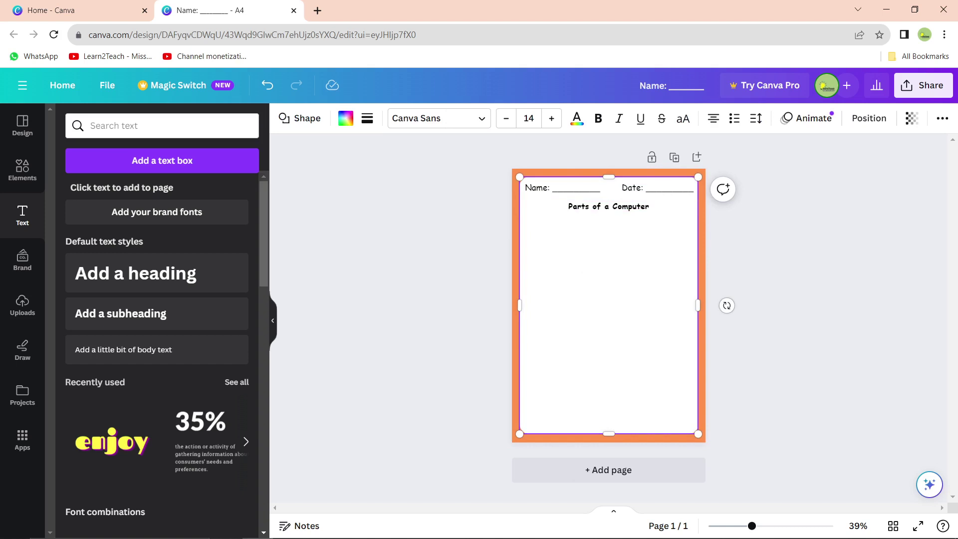
{"action": "left_click_drag", "start_coordinate": [609, 207], "coordinate": [609, 203]}
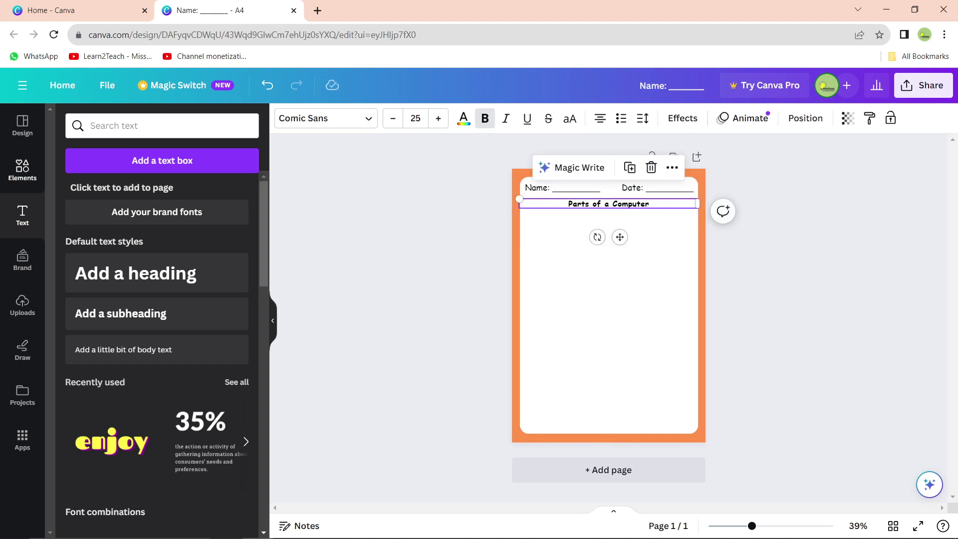
Search the design elements for "monitor" and limit the results to graphics.
{"action": "left_click", "coordinate": [22, 170]}
{"action": "left_click", "coordinate": [150, 126]}
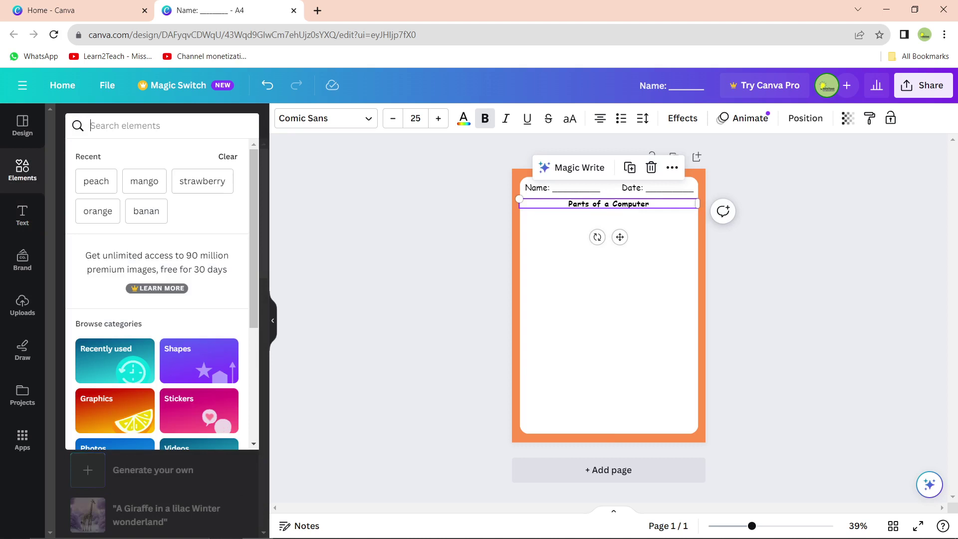
{"action": "left_click", "coordinate": [149, 125]}
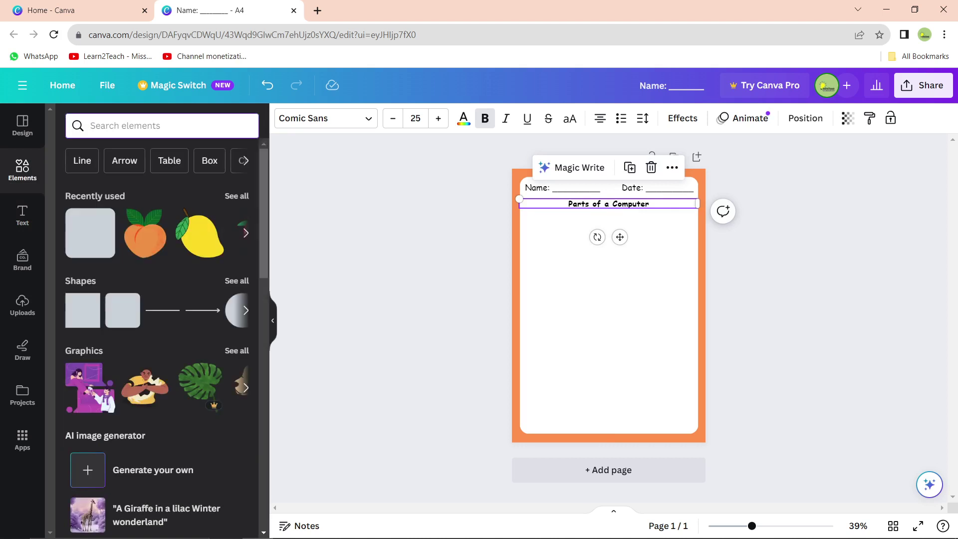
{"action": "type", "text": "monit"}
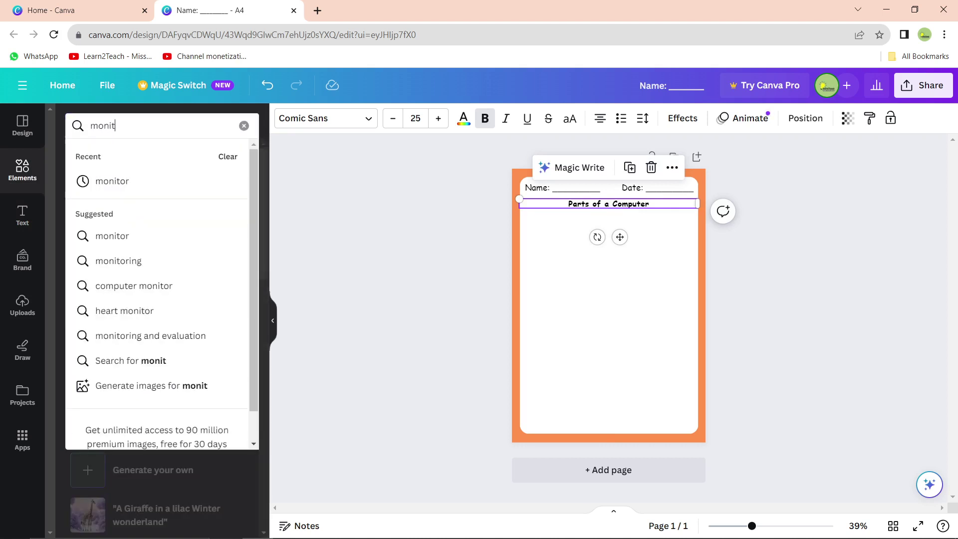
{"action": "type", "text": "or"}
{"action": "key", "text": "Return"}
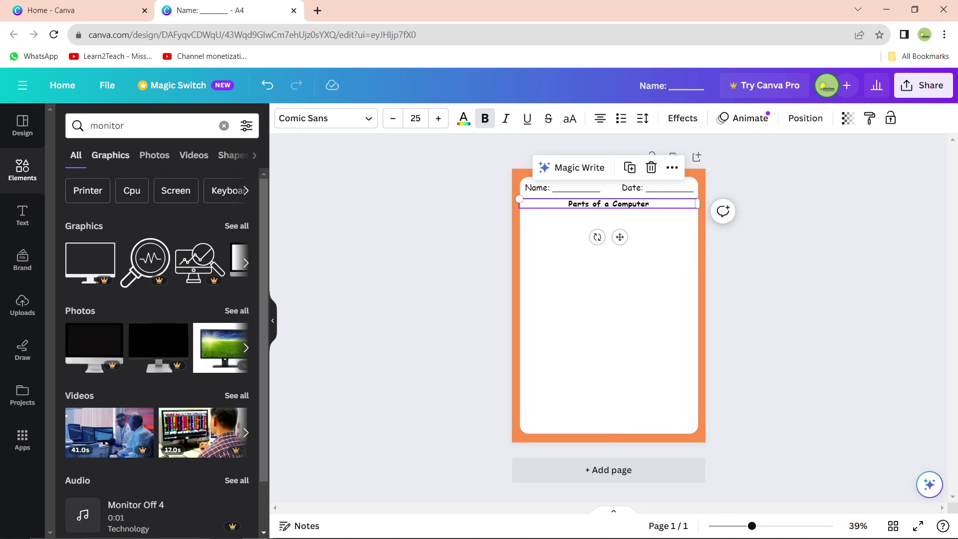
{"action": "left_click", "coordinate": [111, 156]}
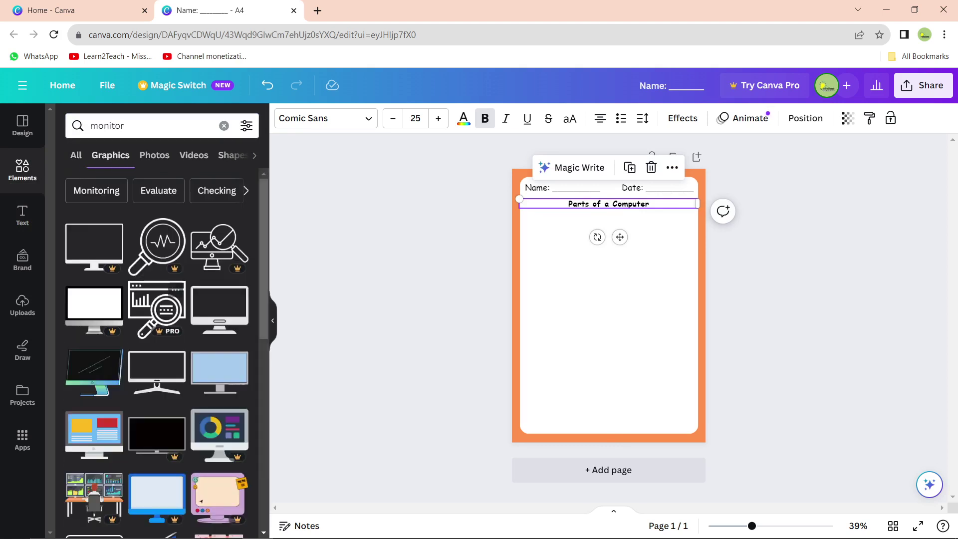
Add the free desktop monitor graphic with a dark grey frame, blank screen and silver stand to the page.
{"action": "scroll", "coordinate": [157, 349], "scroll_direction": "down", "scroll_amount": 3}
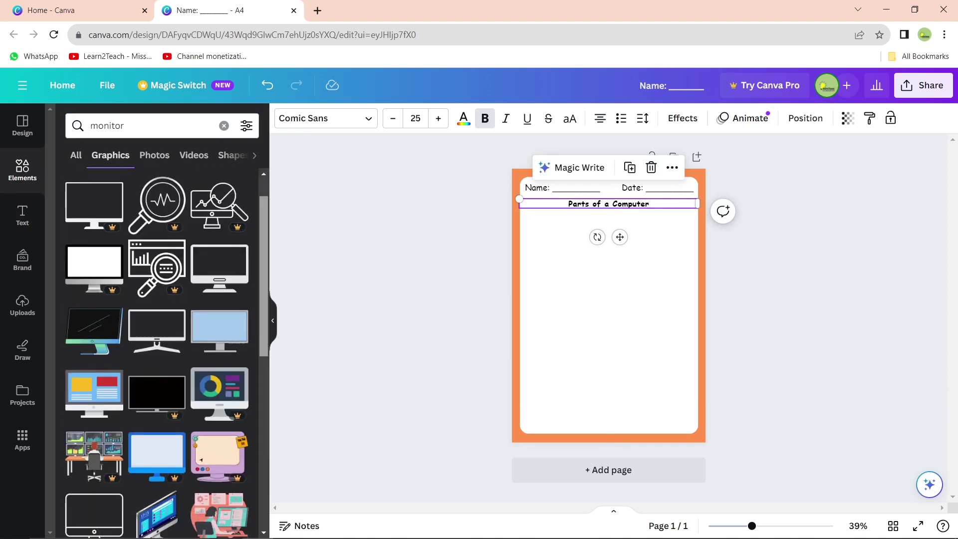
{"action": "scroll", "coordinate": [156, 349], "scroll_direction": "down", "scroll_amount": 5}
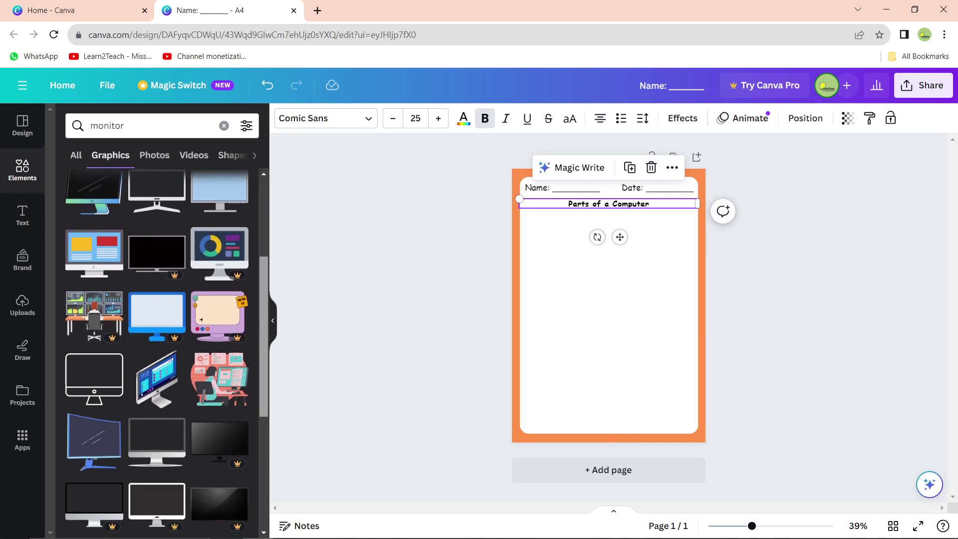
{"action": "scroll", "coordinate": [157, 349], "scroll_direction": "down", "scroll_amount": 4}
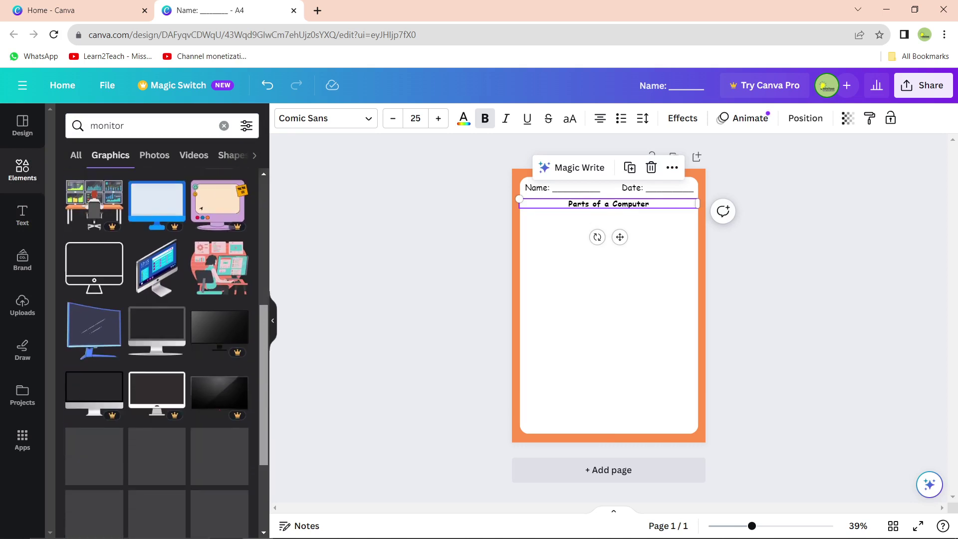
{"action": "left_click", "coordinate": [157, 329]}
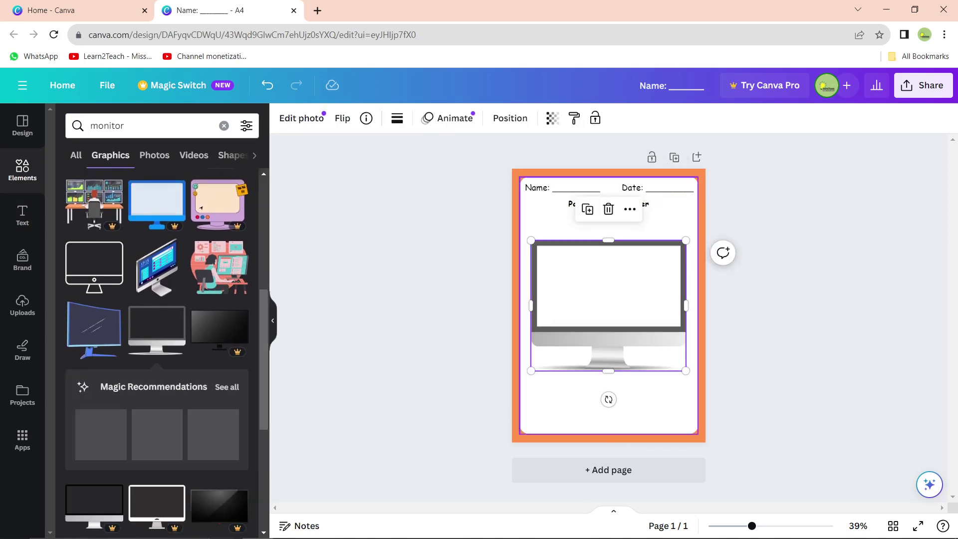
Remove the grey-framed monitor and try the monitor graphic with yellow and red blocks on a blue screen, then delete it.
{"action": "key", "text": "Delete"}
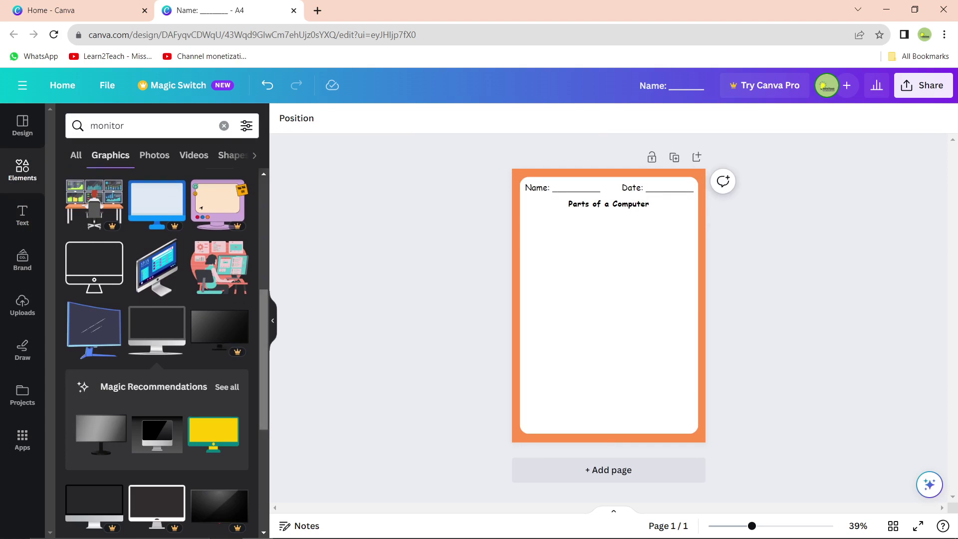
{"action": "scroll", "coordinate": [157, 349], "scroll_direction": "down", "scroll_amount": 3}
{"action": "scroll", "coordinate": [156, 349], "scroll_direction": "down", "scroll_amount": 3}
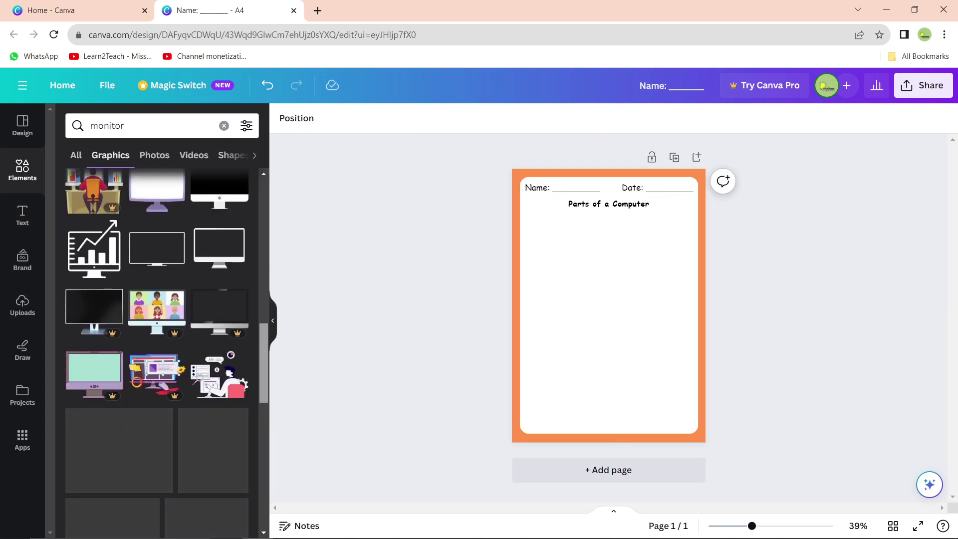
{"action": "scroll", "coordinate": [157, 349], "scroll_direction": "down", "scroll_amount": 5}
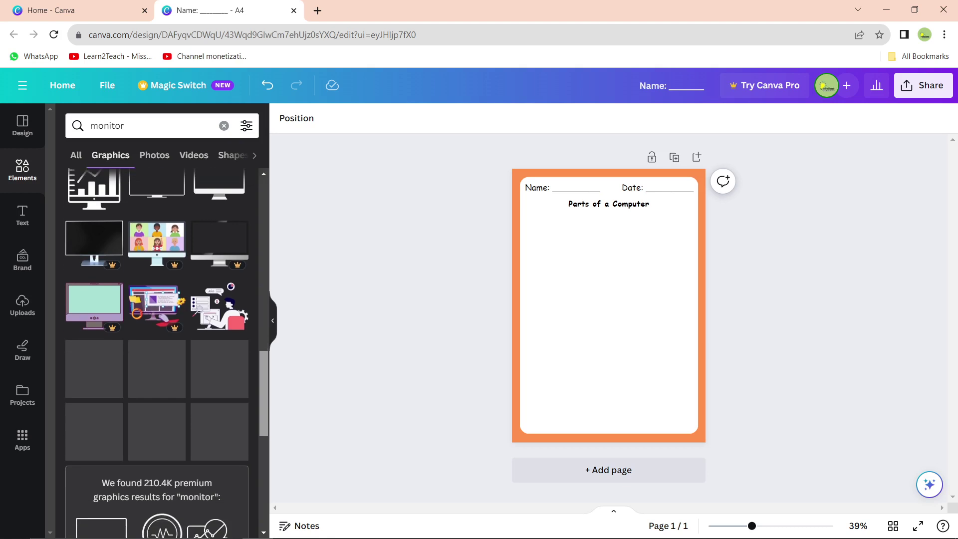
{"action": "scroll", "coordinate": [156, 349], "scroll_direction": "up", "scroll_amount": 2}
{"action": "scroll", "coordinate": [157, 349], "scroll_direction": "up", "scroll_amount": 10}
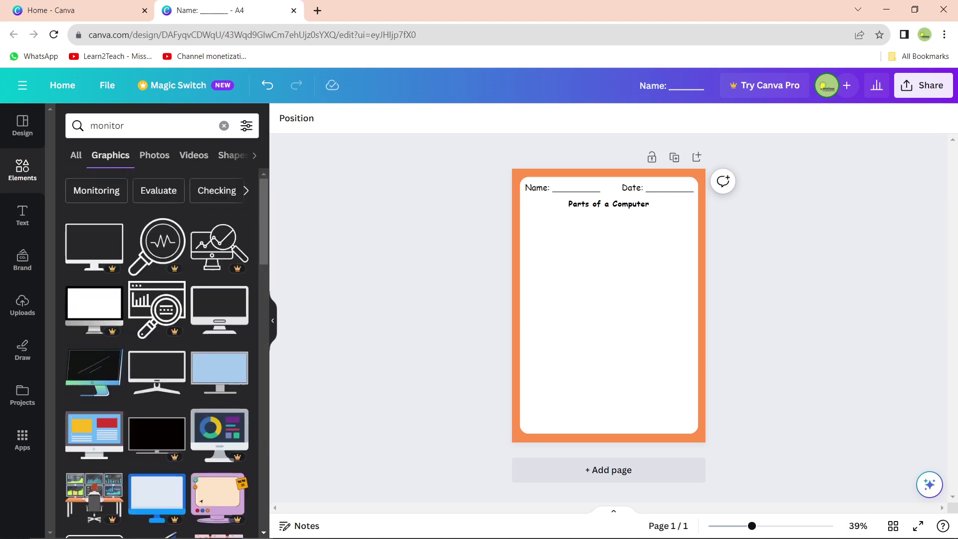
{"action": "left_click", "coordinate": [93, 434]}
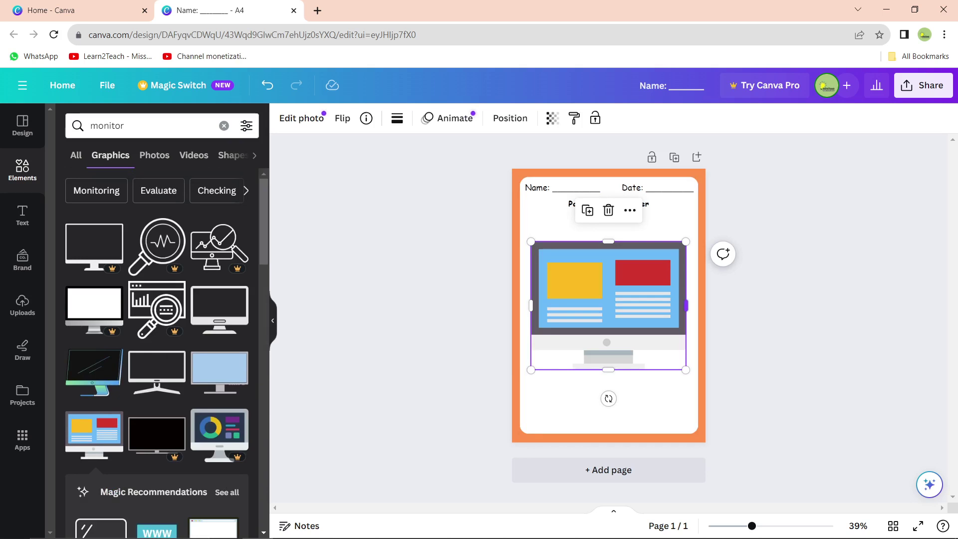
{"action": "key", "text": "Delete"}
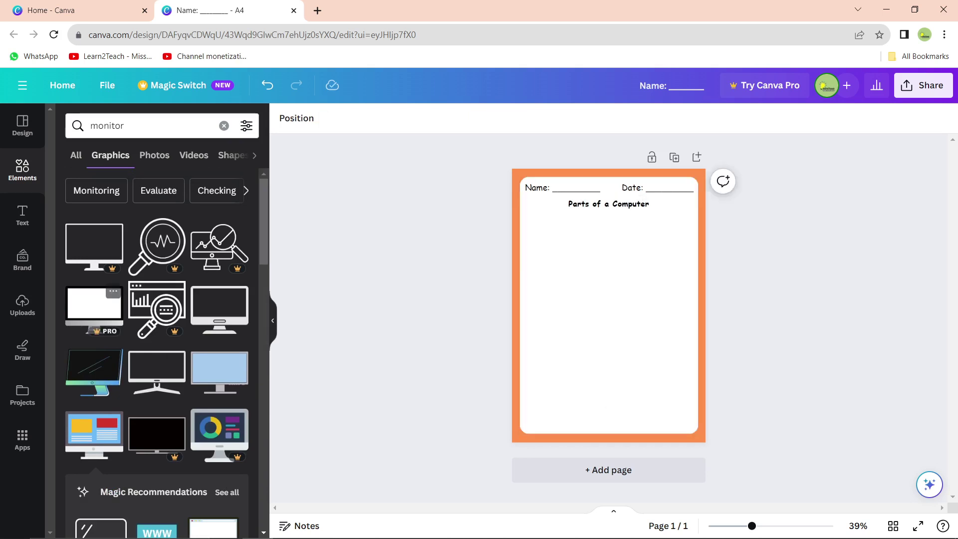
Look through more monitor graphics, try the one with a solid black screen and white base, and delete it again.
{"action": "scroll", "coordinate": [156, 350], "scroll_direction": "down", "scroll_amount": 5}
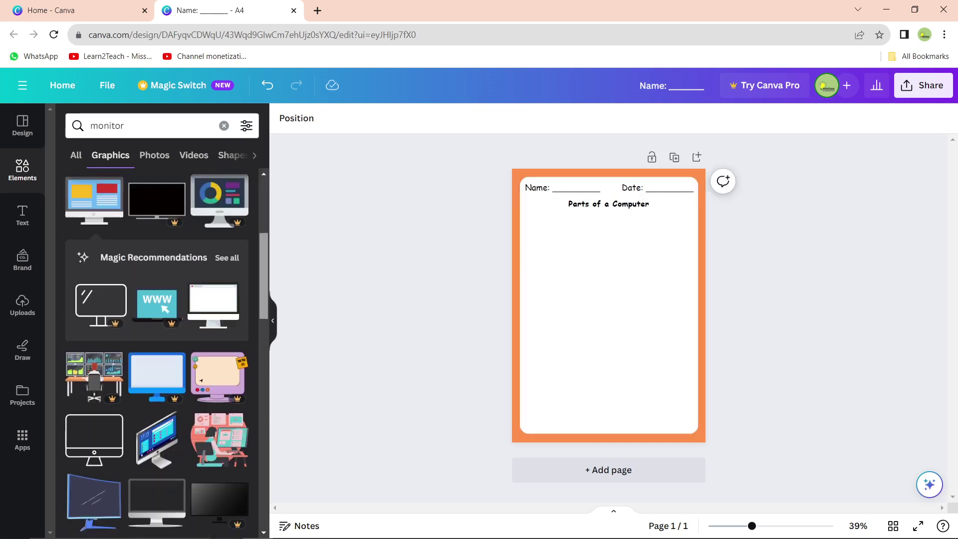
{"action": "scroll", "coordinate": [157, 349], "scroll_direction": "down", "scroll_amount": 3}
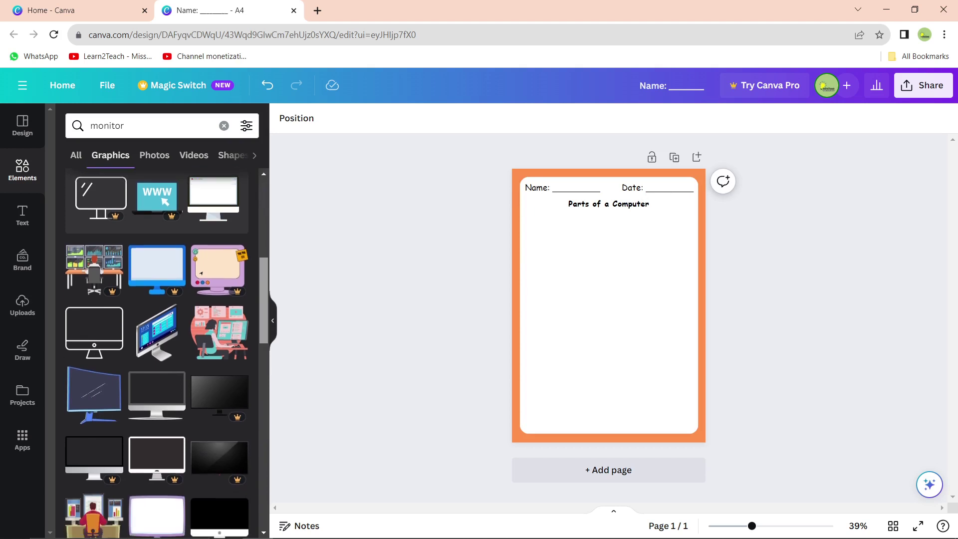
{"action": "scroll", "coordinate": [166, 353], "scroll_direction": "down", "scroll_amount": 5}
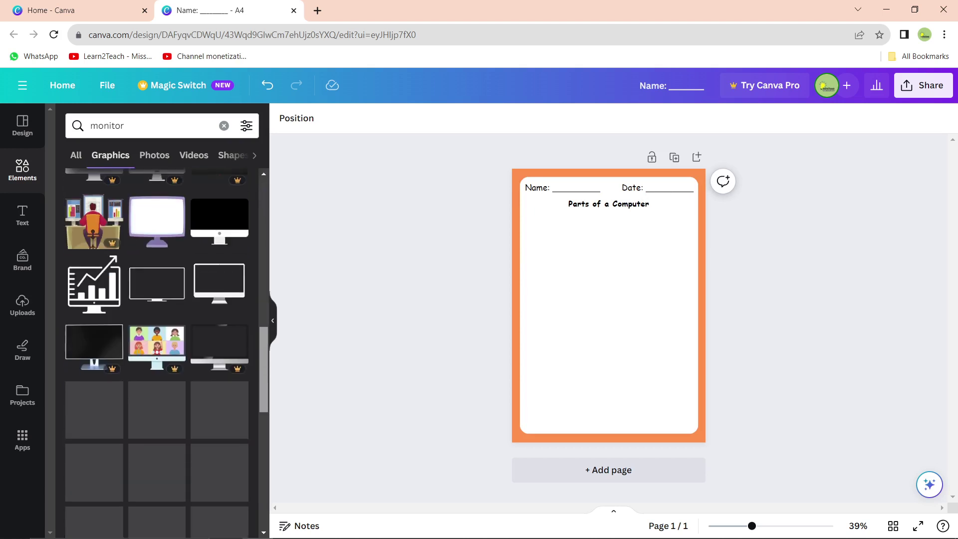
{"action": "scroll", "coordinate": [157, 350], "scroll_direction": "down", "scroll_amount": 5}
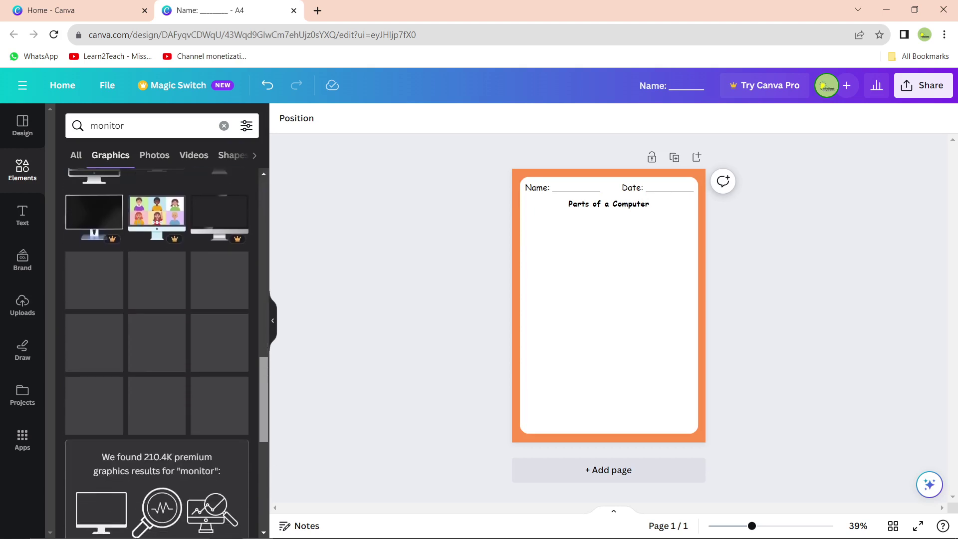
{"action": "left_click_drag", "start_coordinate": [264, 430], "coordinate": [263, 221]}
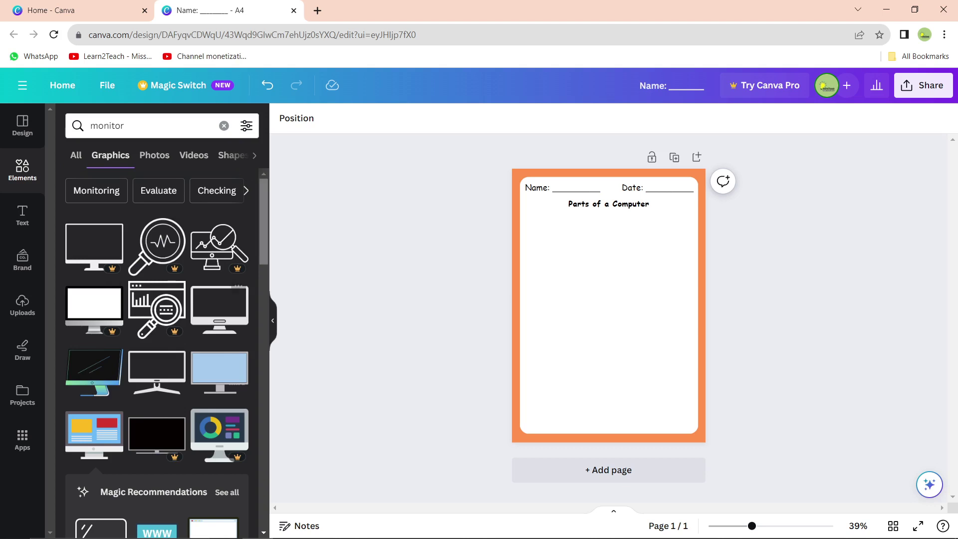
{"action": "scroll", "coordinate": [157, 349], "scroll_direction": "down", "scroll_amount": 5}
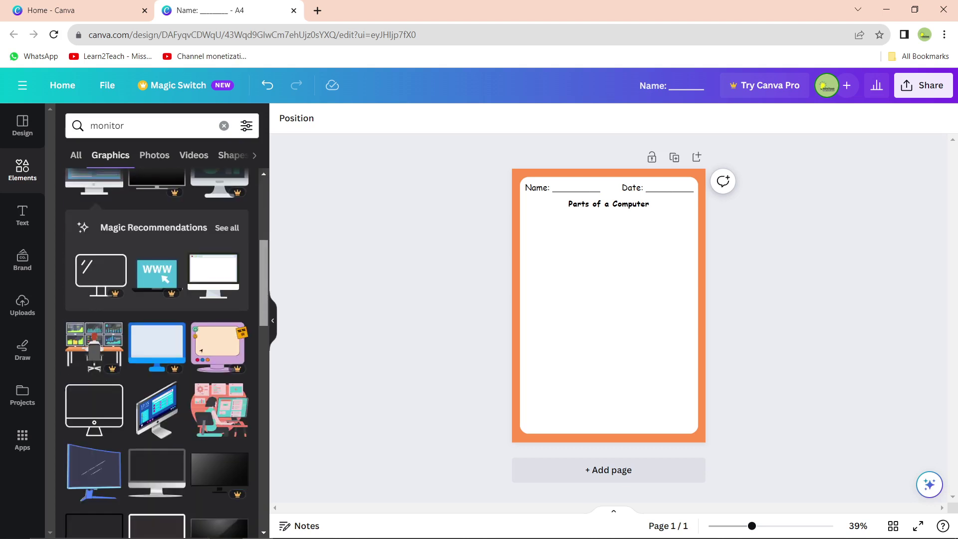
{"action": "scroll", "coordinate": [112, 534], "scroll_direction": "down", "scroll_amount": 2}
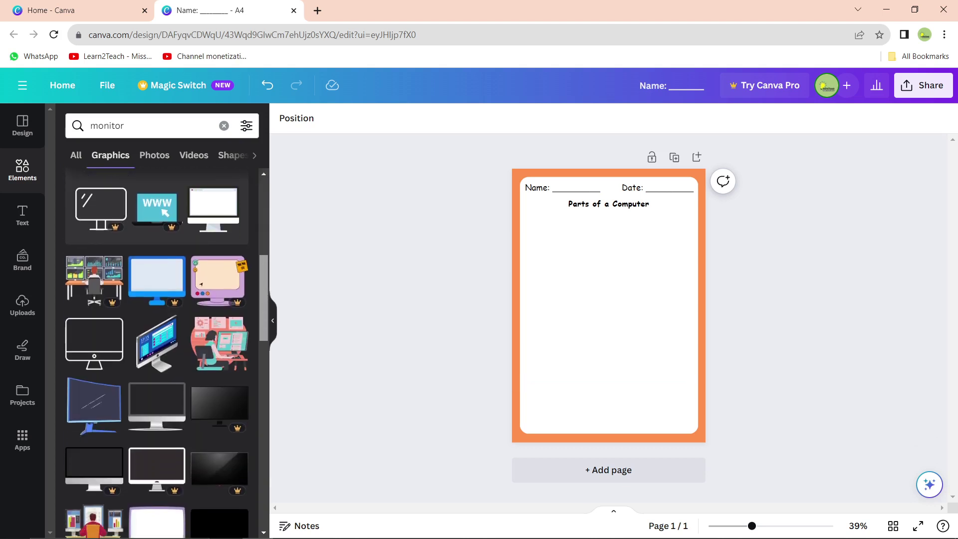
{"action": "scroll", "coordinate": [112, 535], "scroll_direction": "down", "scroll_amount": 2}
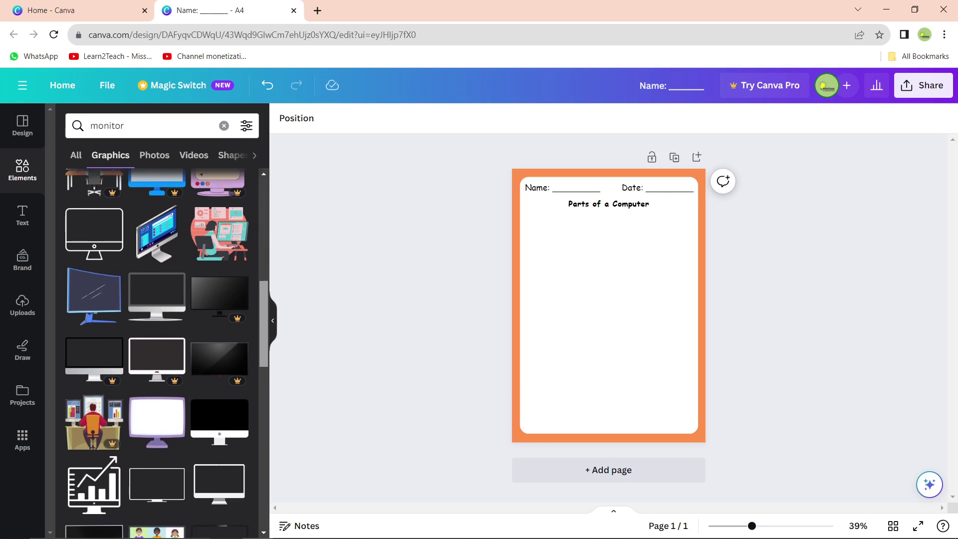
{"action": "scroll", "coordinate": [113, 534], "scroll_direction": "down", "scroll_amount": 1}
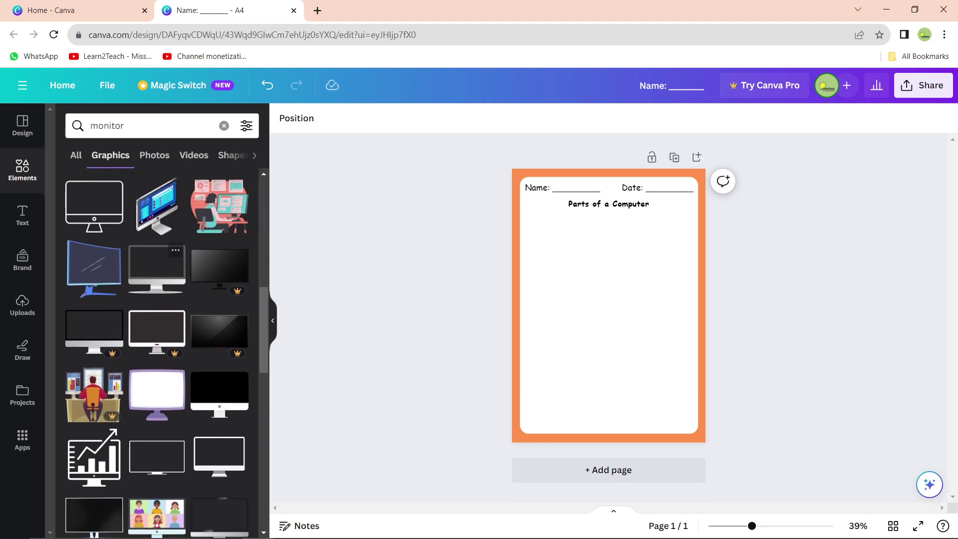
{"action": "left_click", "coordinate": [220, 395]}
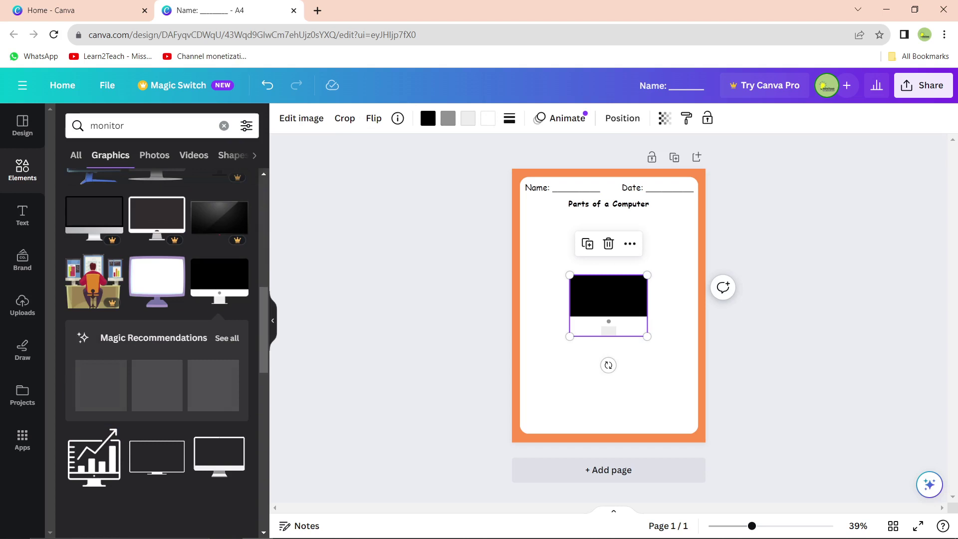
{"action": "key", "text": "Delete"}
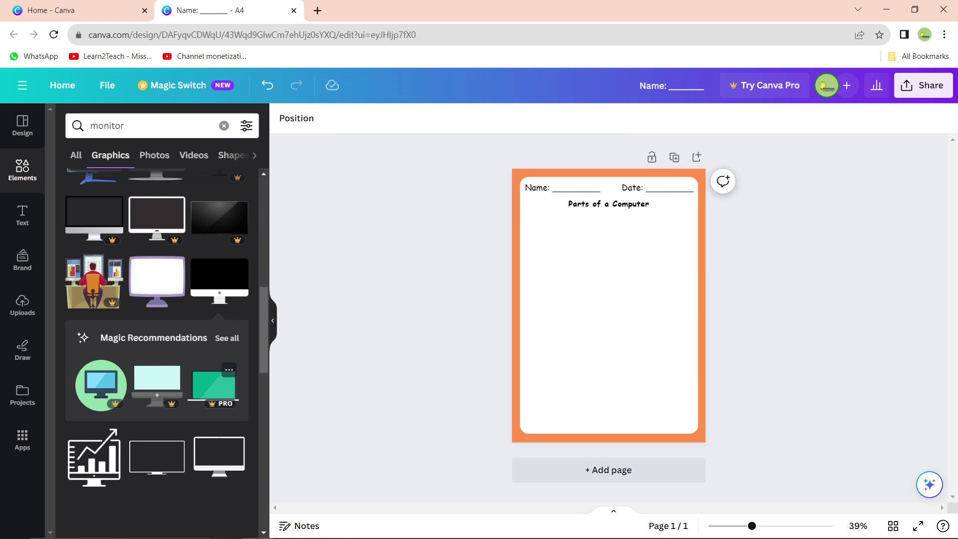
Undo the recent graphic insertions and deletions back to the grey-framed monitor with the blank screen.
{"action": "key", "text": "ctrl+z"}
{"action": "key", "text": "ctrl+z"}
{"action": "key", "text": "ctrl+z"}
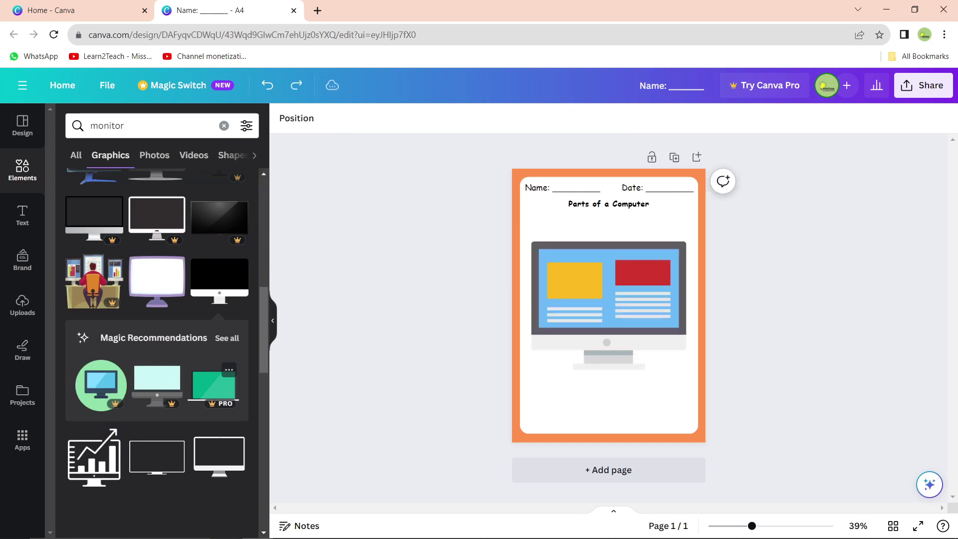
{"action": "key", "text": "ctrl+z"}
{"action": "key", "text": "ctrl+z"}
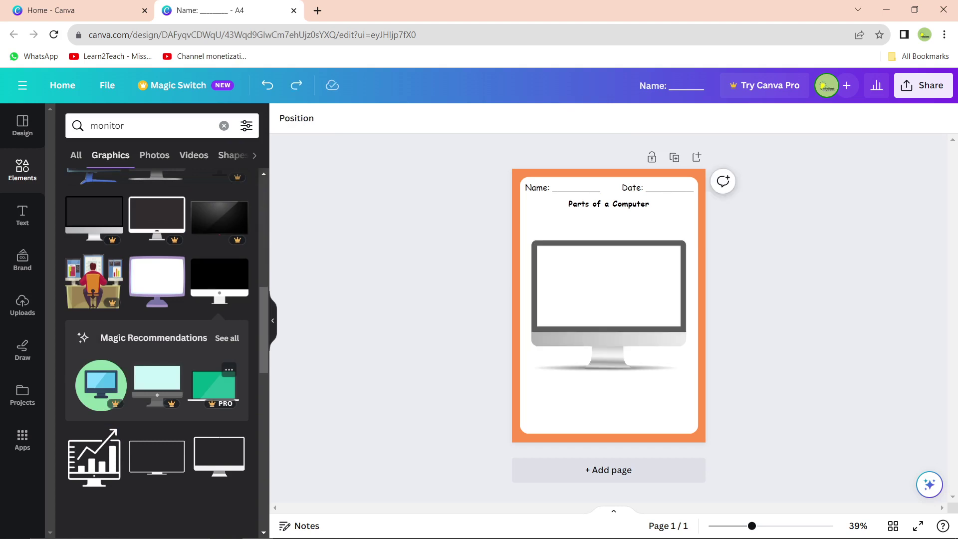
Shrink the monitor graphic to roughly a third of its size and place it below the title in the panel's left half.
{"action": "left_click", "coordinate": [609, 305]}
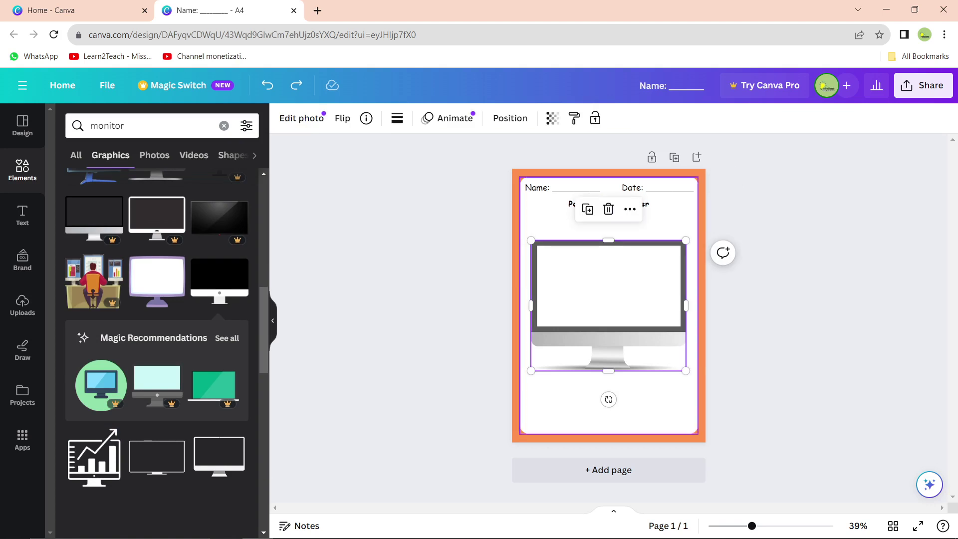
{"action": "left_click_drag", "start_coordinate": [686, 370], "coordinate": [567, 243]}
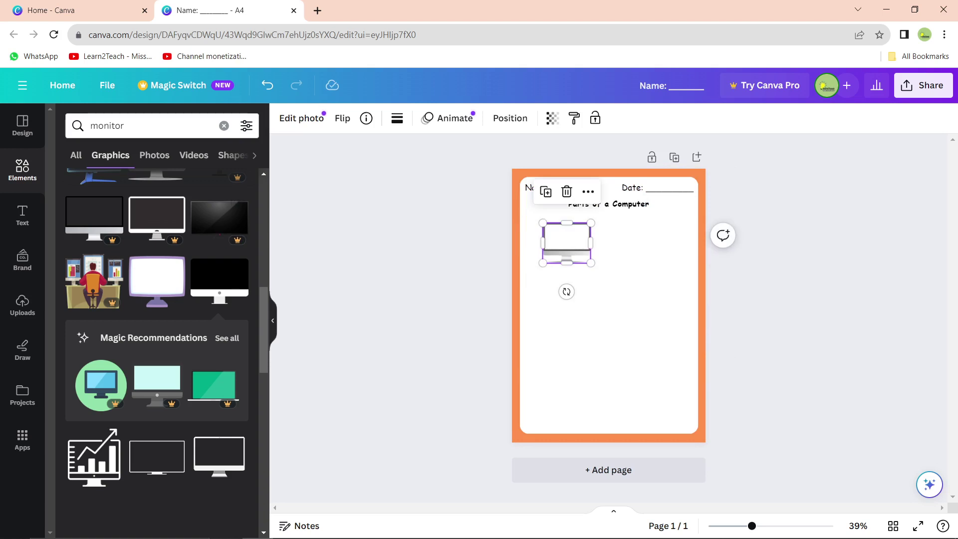
Change the graphics search term to "mouse" and run the search.
{"action": "left_click", "coordinate": [149, 126]}
{"action": "key", "text": "BackSpace"}
{"action": "key", "text": "BackSpace"}
{"action": "key", "text": "BackSpace"}
{"action": "key", "text": "BackSpace"}
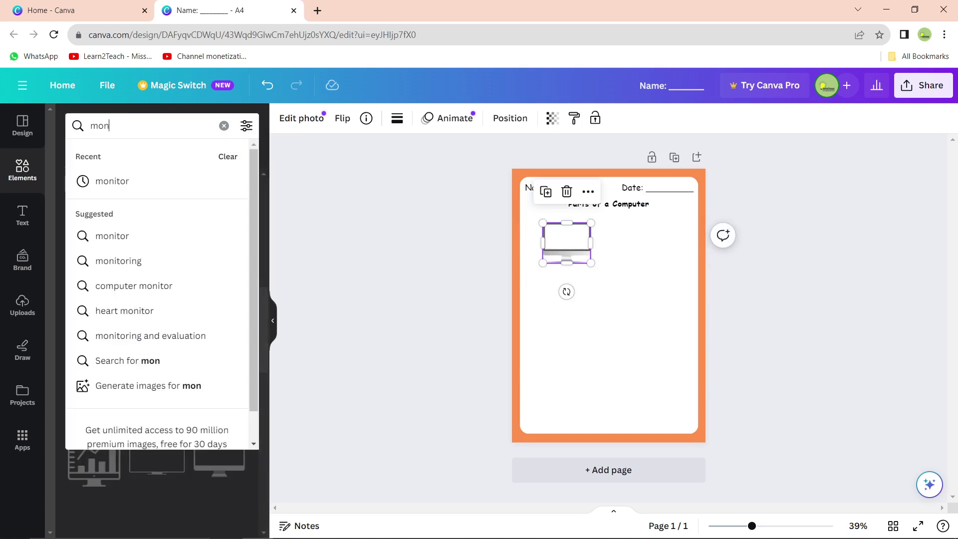
{"action": "key", "text": "BackSpace"}
{"action": "type", "text": "use"}
{"action": "key", "text": "Return"}
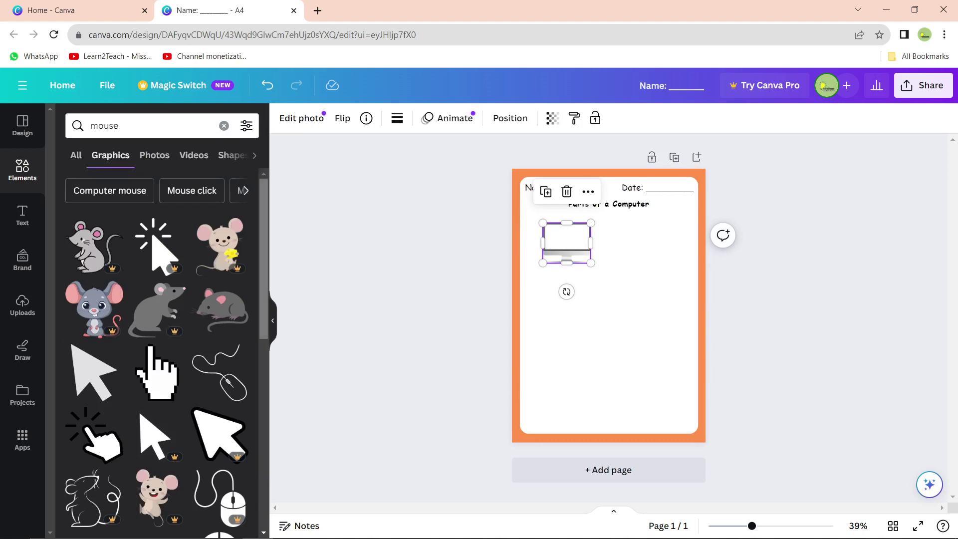
Add the white and black computer mouse graphic, reduce its size and place it directly beneath the monitor.
{"action": "scroll", "coordinate": [157, 350], "scroll_direction": "down", "scroll_amount": 4}
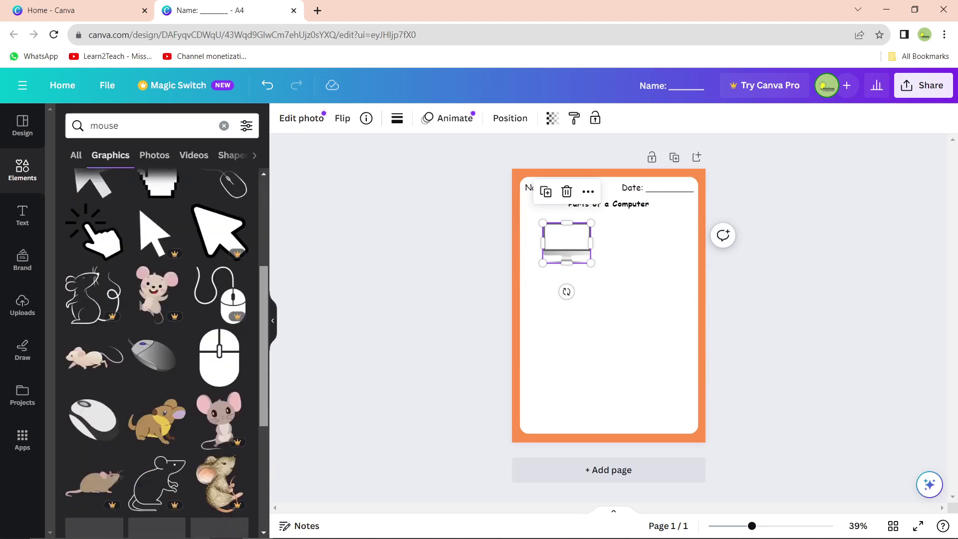
{"action": "left_click_drag", "start_coordinate": [264, 346], "coordinate": [264, 356]}
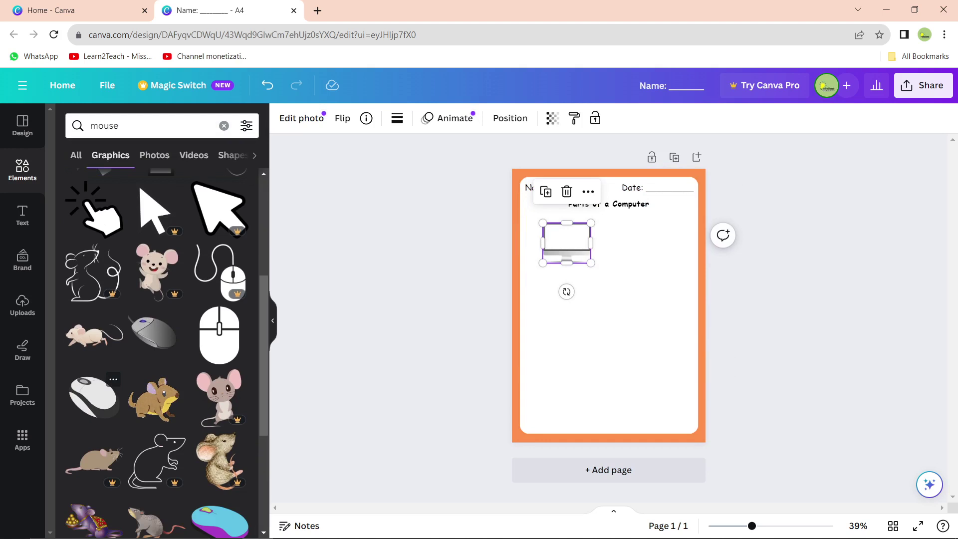
{"action": "left_click", "coordinate": [93, 396]}
{"action": "left_click_drag", "start_coordinate": [646, 336], "coordinate": [567, 300]}
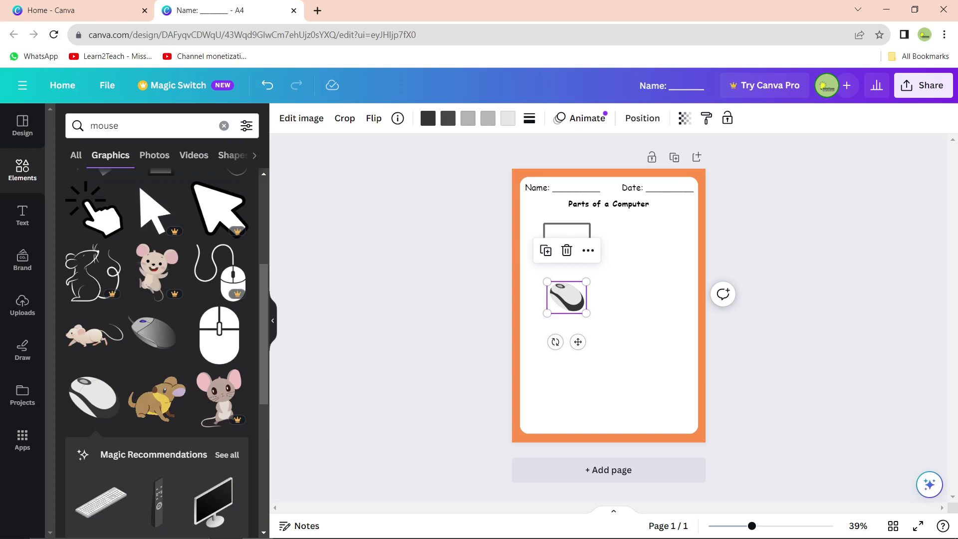
Replace the graphics search term with "keyboard" and run the search.
{"action": "left_click", "coordinate": [151, 126]}
{"action": "key", "text": "BackSpace"}
{"action": "key", "text": "BackSpace"}
{"action": "key", "text": "BackSpace"}
{"action": "key", "text": "BackSpace"}
{"action": "key", "text": "BackSpace"}
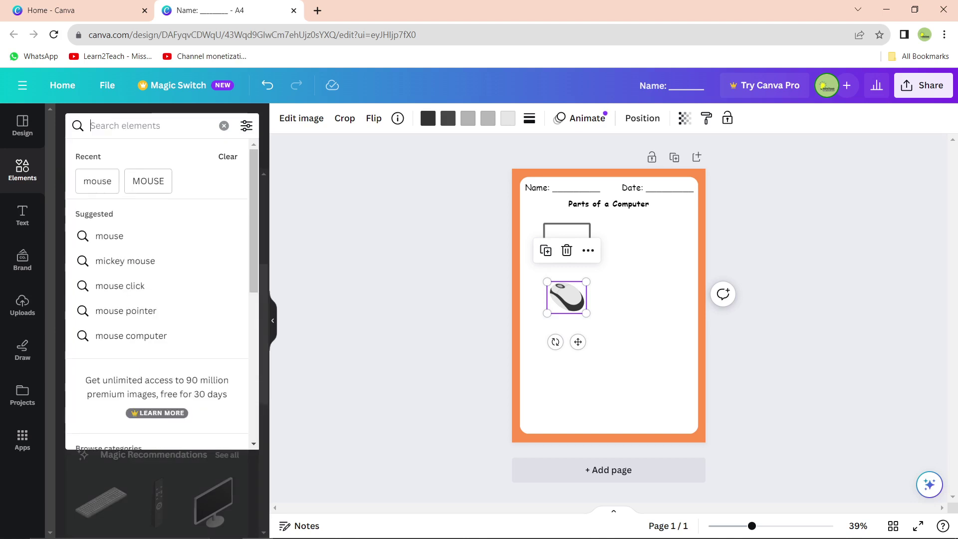
{"action": "type", "text": "keybo"}
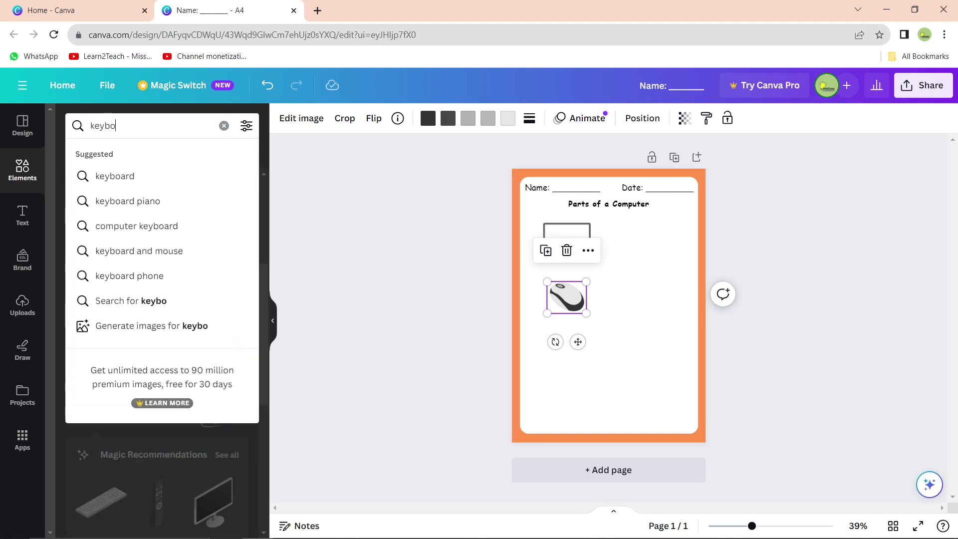
{"action": "type", "text": "ard"}
{"action": "key", "text": "Return"}
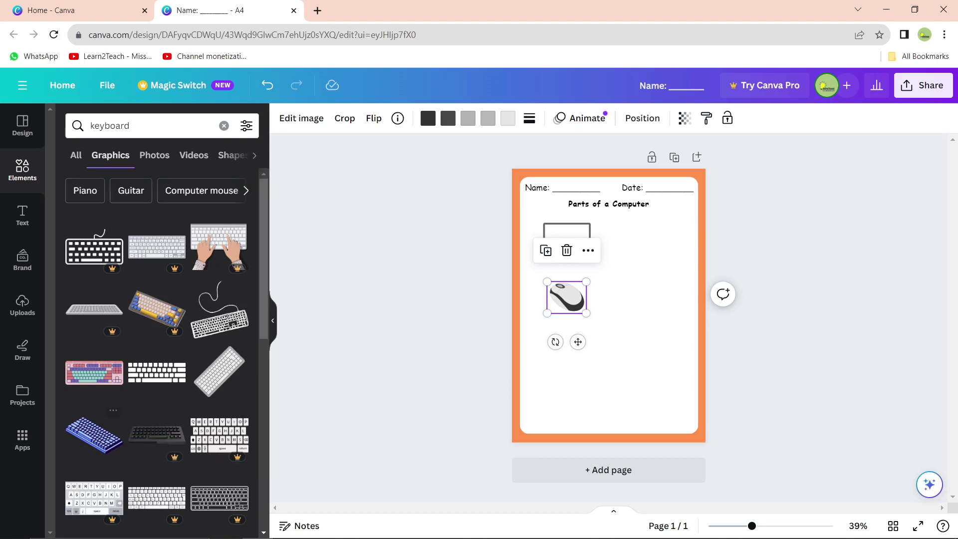
Add the free black keyboard graphic with white keys, shrink it and place it directly beneath the mouse.
{"action": "scroll", "coordinate": [219, 494], "scroll_direction": "down", "scroll_amount": 3}
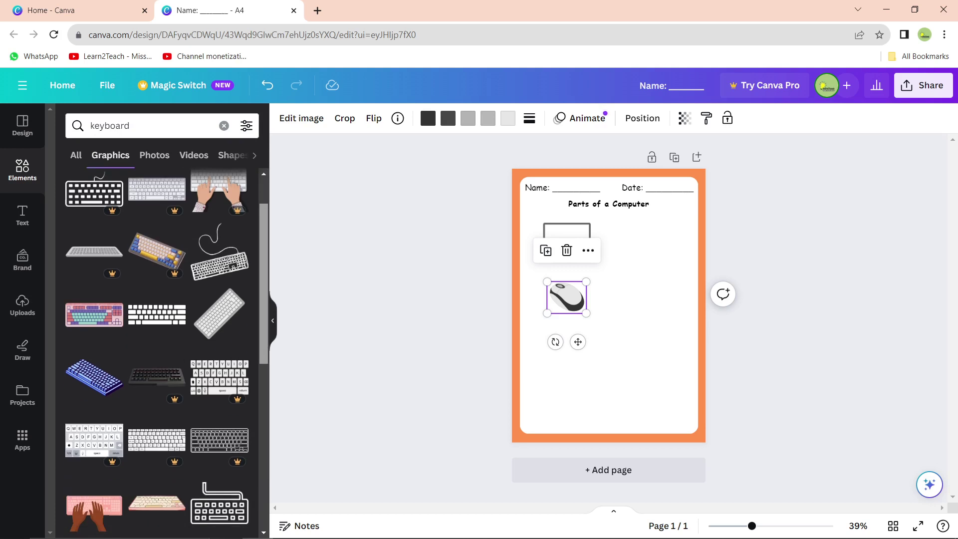
{"action": "scroll", "coordinate": [166, 354], "scroll_direction": "down", "scroll_amount": 3}
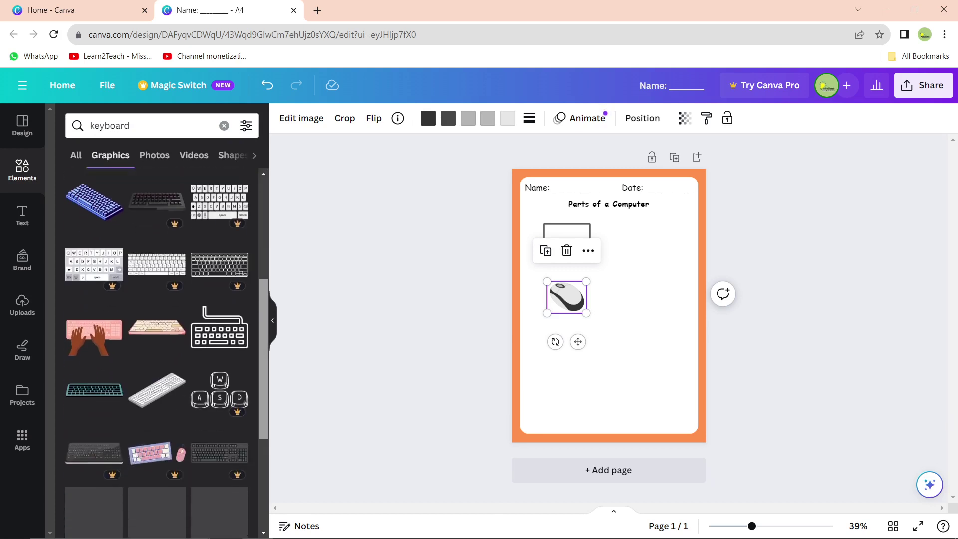
{"action": "scroll", "coordinate": [166, 353], "scroll_direction": "down", "scroll_amount": 3}
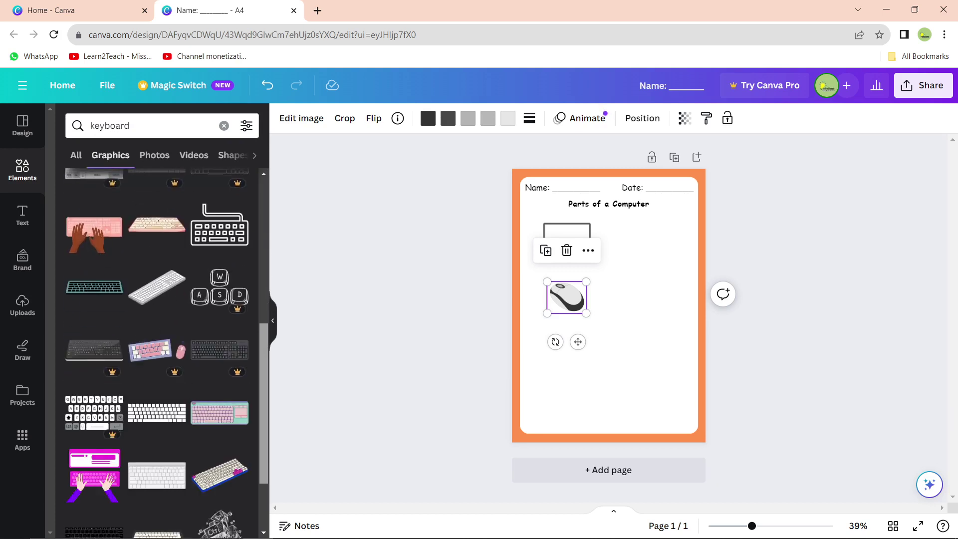
{"action": "scroll", "coordinate": [166, 353], "scroll_direction": "down", "scroll_amount": 3}
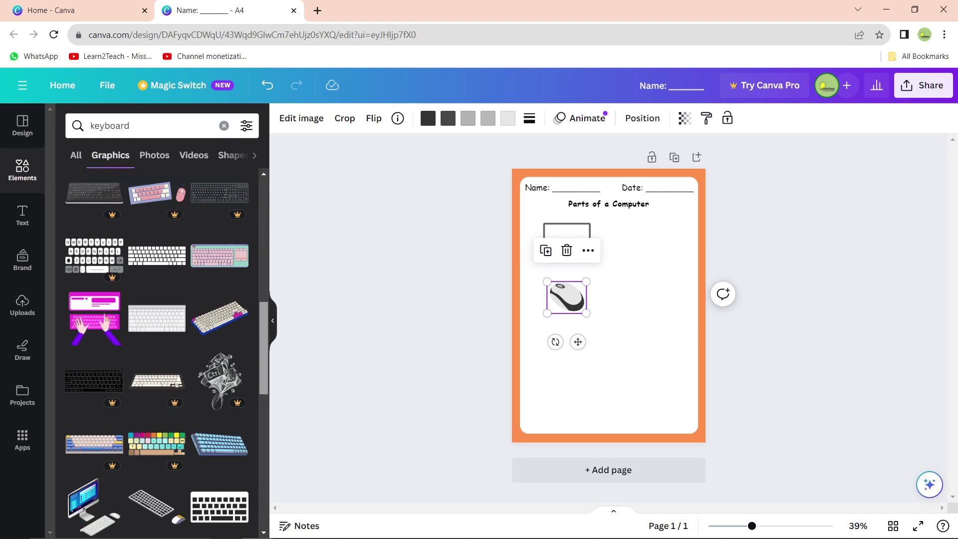
{"action": "scroll", "coordinate": [167, 353], "scroll_direction": "down", "scroll_amount": 1}
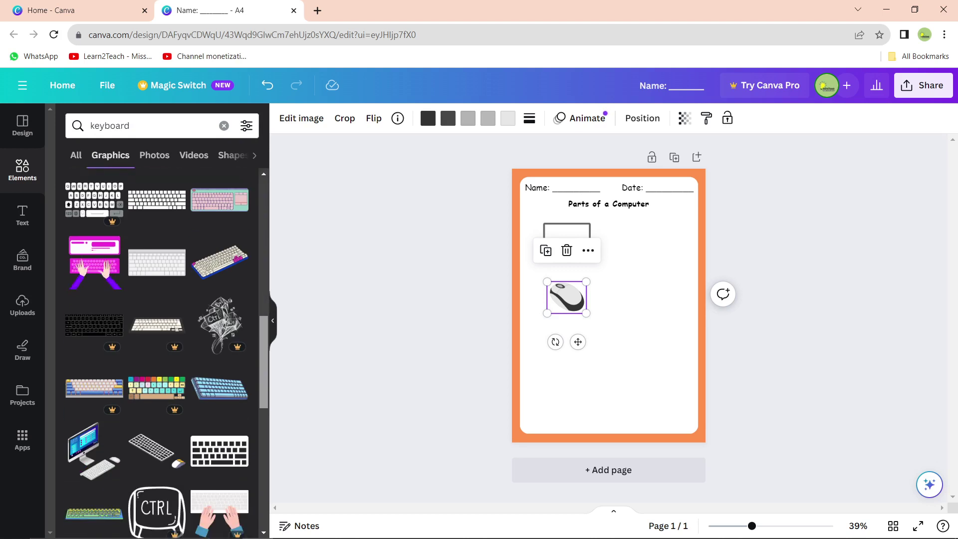
{"action": "scroll", "coordinate": [166, 353], "scroll_direction": "down", "scroll_amount": 1}
{"action": "scroll", "coordinate": [166, 353], "scroll_direction": "down", "scroll_amount": 2}
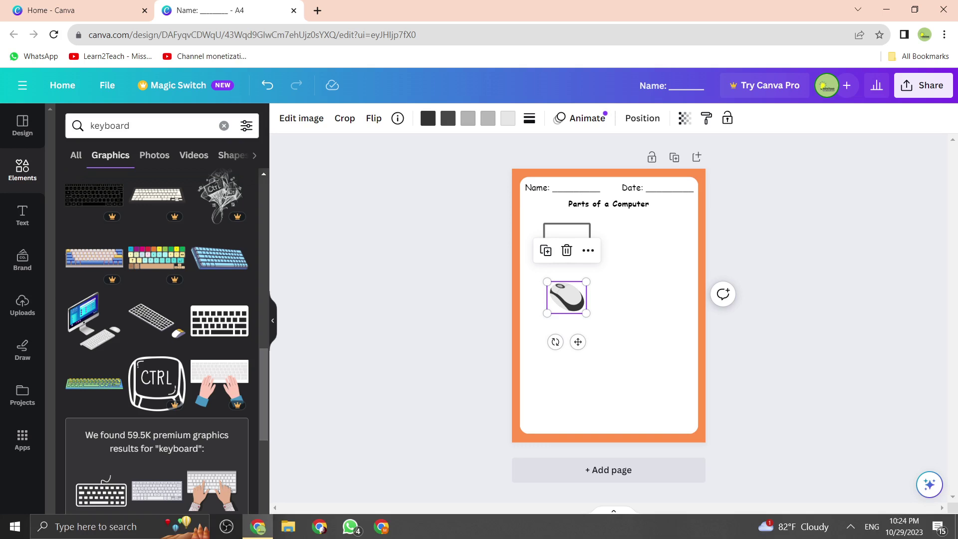
{"action": "scroll", "coordinate": [166, 353], "scroll_direction": "down", "scroll_amount": 3}
{"action": "scroll", "coordinate": [166, 353], "scroll_direction": "down", "scroll_amount": 5}
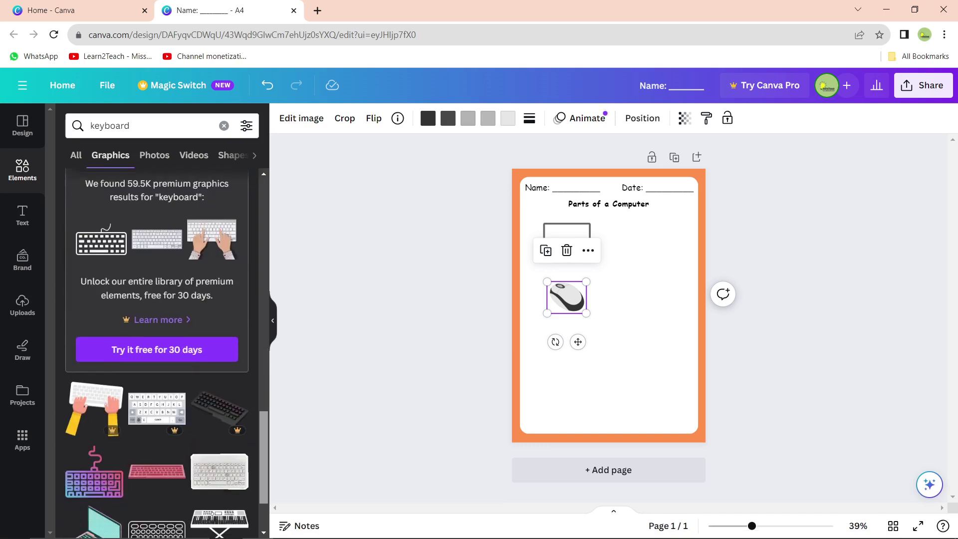
{"action": "scroll", "coordinate": [167, 353], "scroll_direction": "down", "scroll_amount": 3}
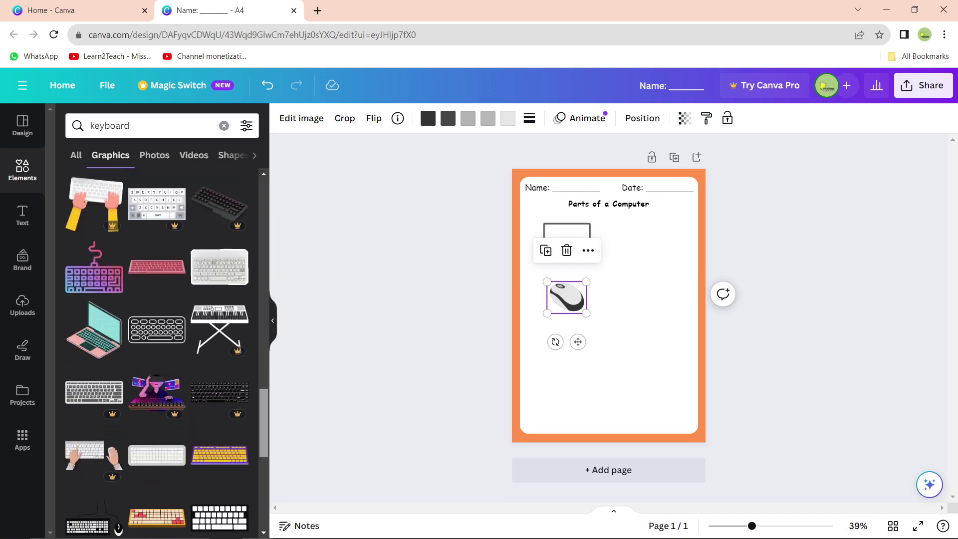
{"action": "scroll", "coordinate": [166, 353], "scroll_direction": "down", "scroll_amount": 2}
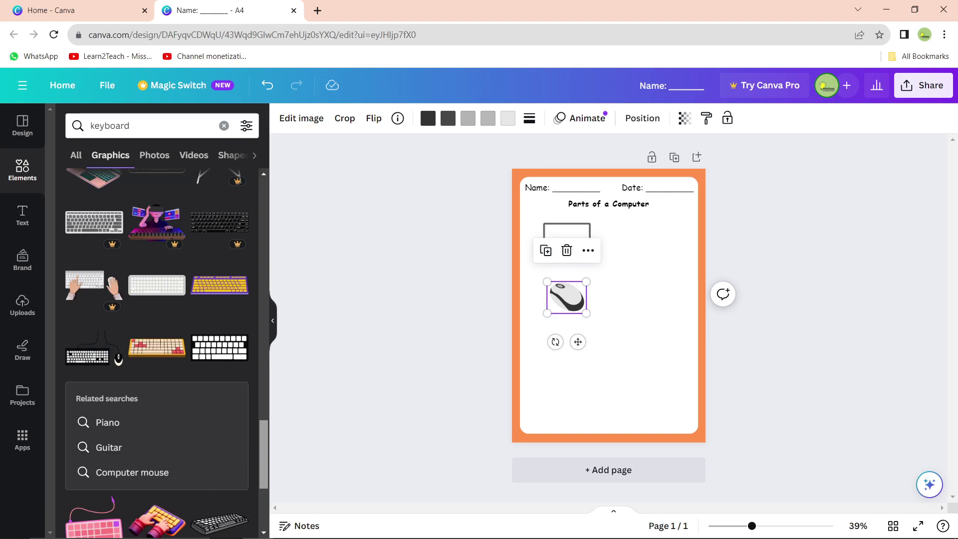
{"action": "scroll", "coordinate": [166, 354], "scroll_direction": "down", "scroll_amount": 1}
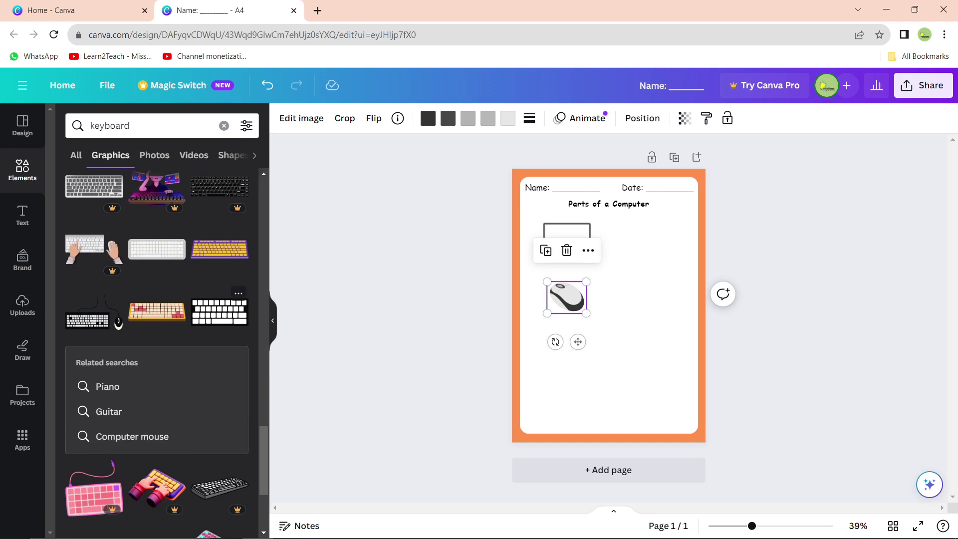
{"action": "left_click", "coordinate": [220, 312]}
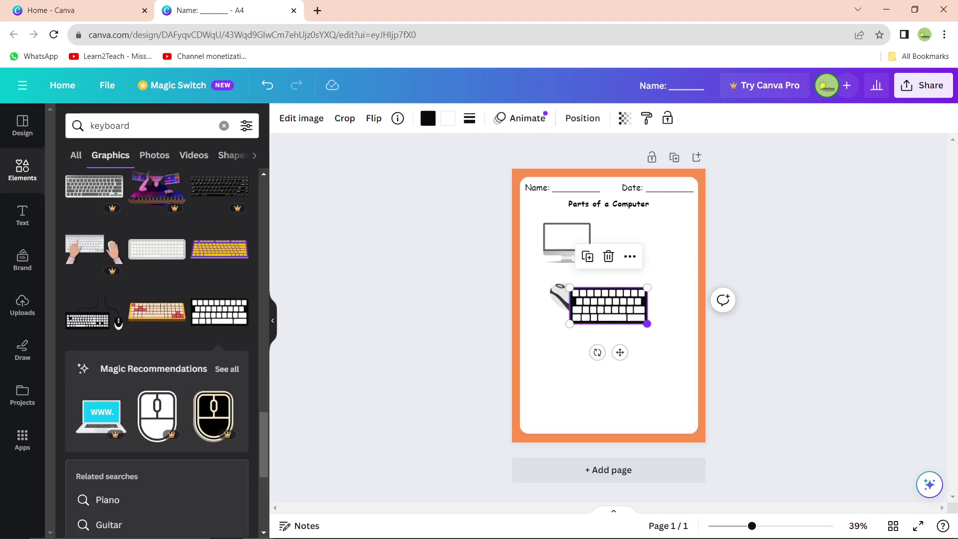
{"action": "left_click_drag", "start_coordinate": [647, 324], "coordinate": [569, 332]}
{"action": "left_click", "coordinate": [632, 344]}
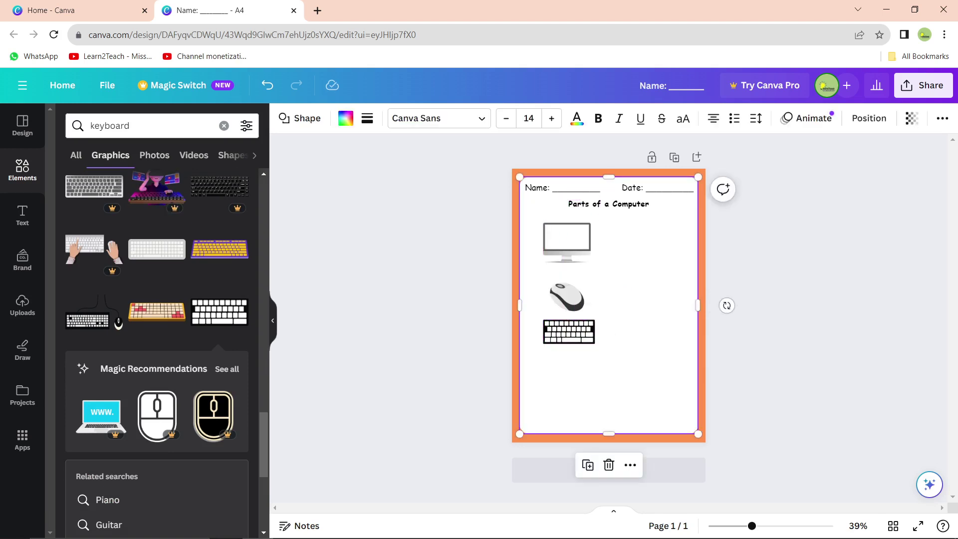
Change the graphics search term to "cpu" and run the search.
{"action": "double_click", "coordinate": [133, 126]}
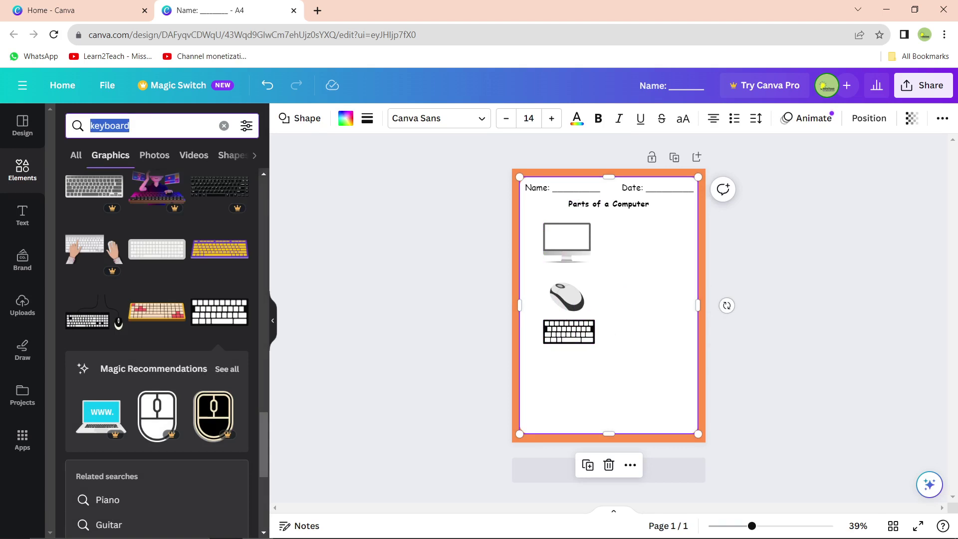
{"action": "type", "text": "cpu"}
{"action": "key", "text": "Return"}
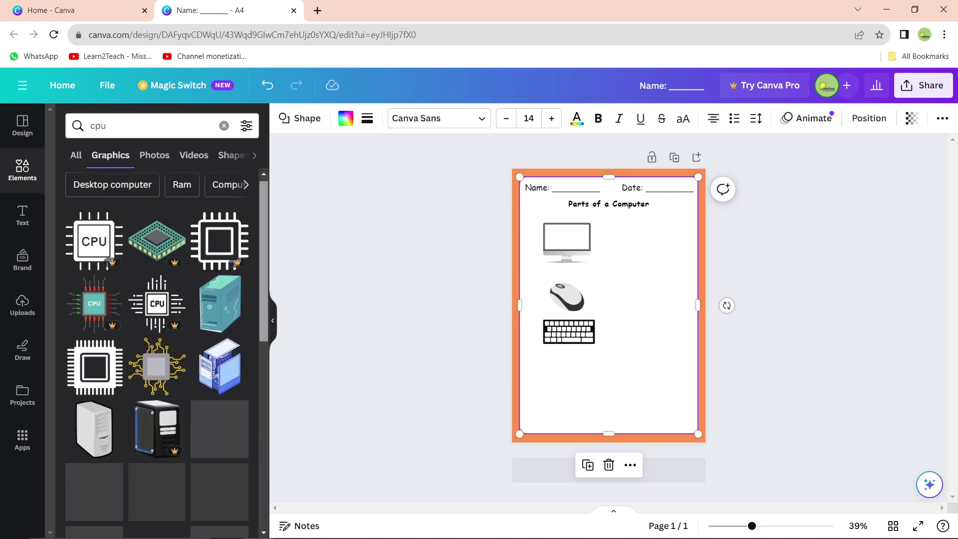
Add the free light grey computer tower graphic, reduce its size and place it beneath the keyboard.
{"action": "scroll", "coordinate": [156, 320], "scroll_direction": "down", "scroll_amount": 2}
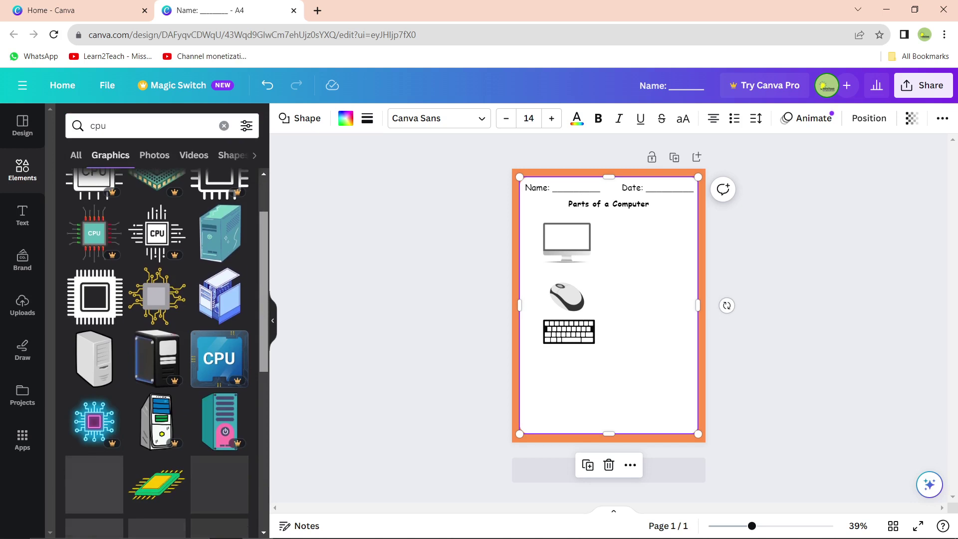
{"action": "scroll", "coordinate": [157, 349], "scroll_direction": "down", "scroll_amount": 5}
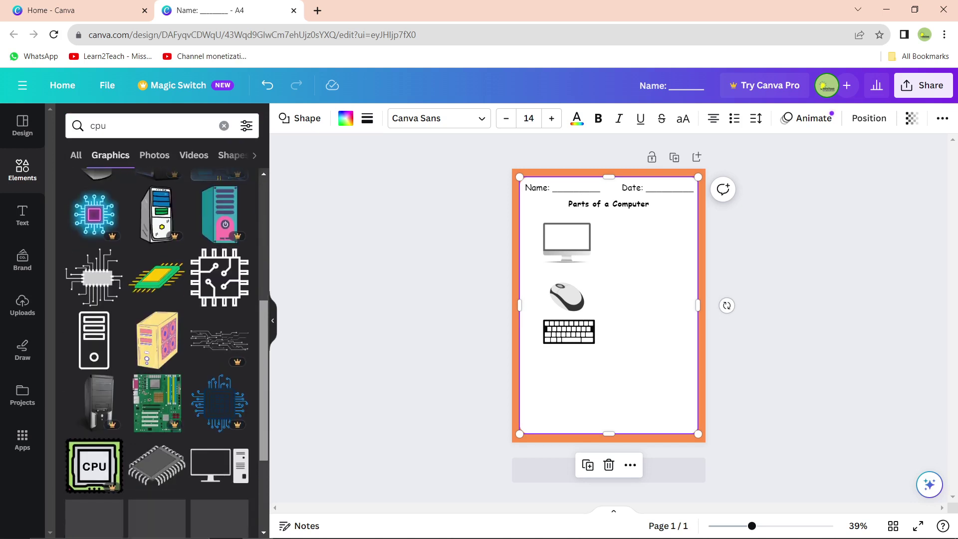
{"action": "scroll", "coordinate": [156, 335], "scroll_direction": "down", "scroll_amount": 3}
{"action": "scroll", "coordinate": [157, 336], "scroll_direction": "down", "scroll_amount": 1}
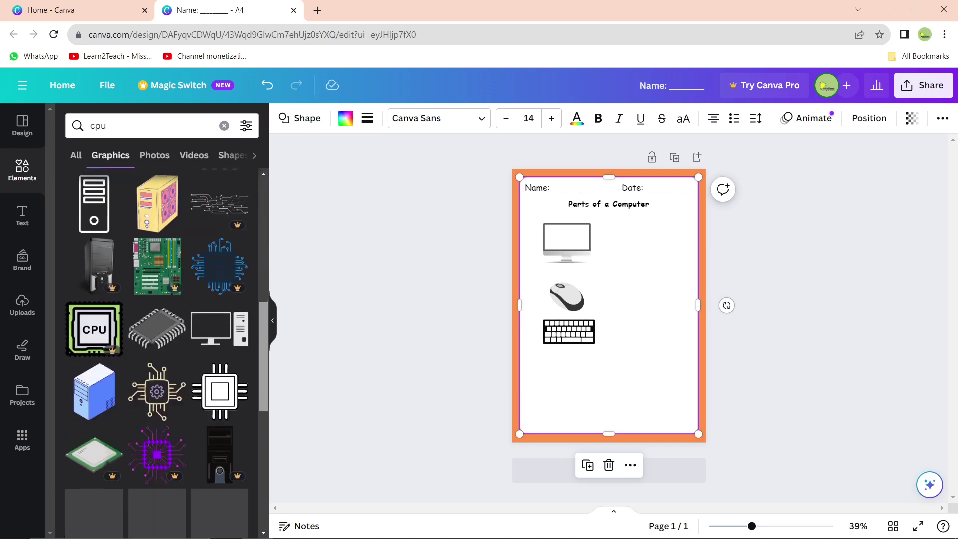
{"action": "scroll", "coordinate": [156, 349], "scroll_direction": "down", "scroll_amount": 8}
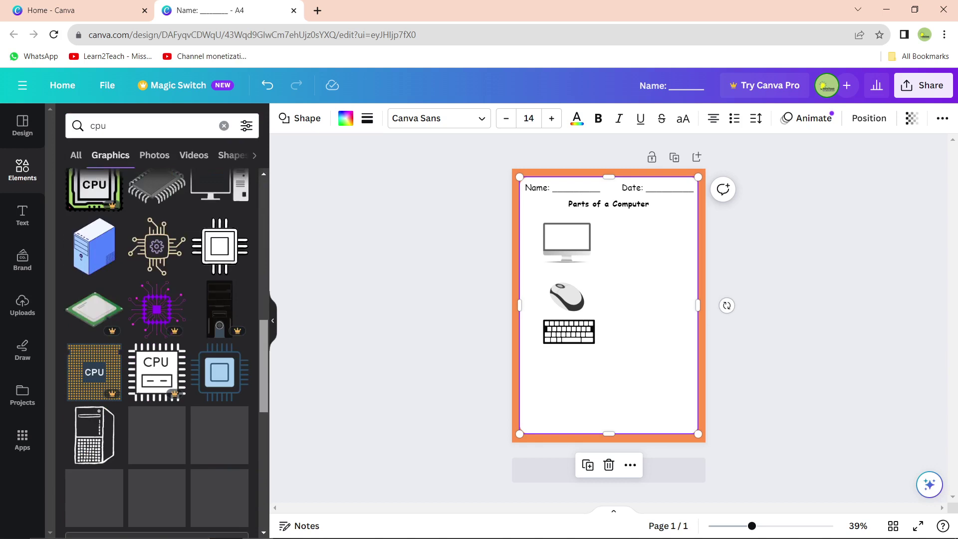
{"action": "scroll", "coordinate": [156, 350], "scroll_direction": "down", "scroll_amount": 7}
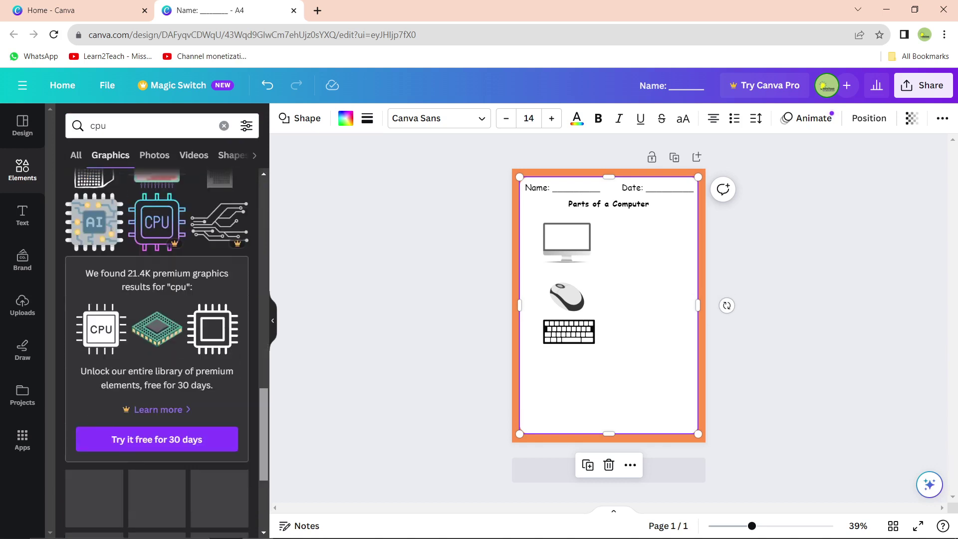
{"action": "scroll", "coordinate": [157, 349], "scroll_direction": "up", "scroll_amount": 3}
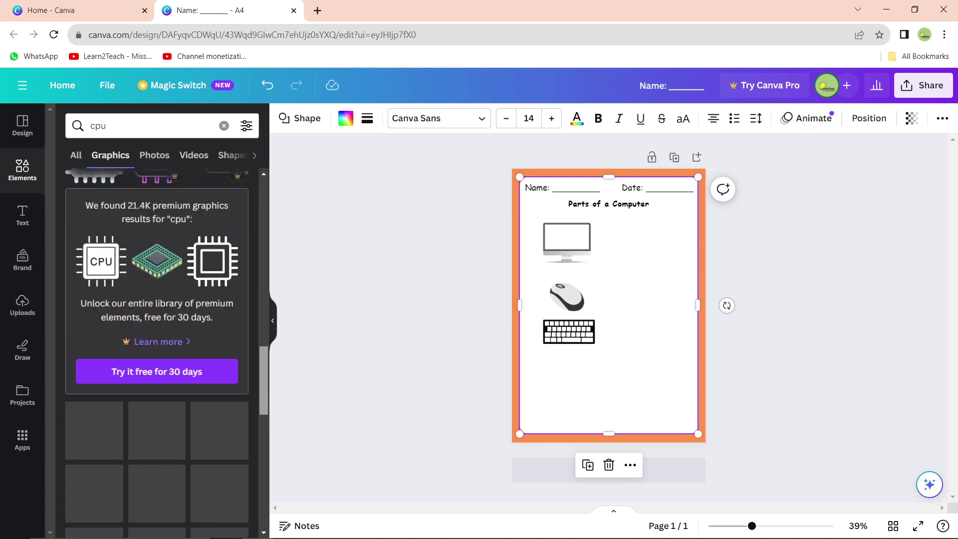
{"action": "scroll", "coordinate": [156, 349], "scroll_direction": "down", "scroll_amount": 3}
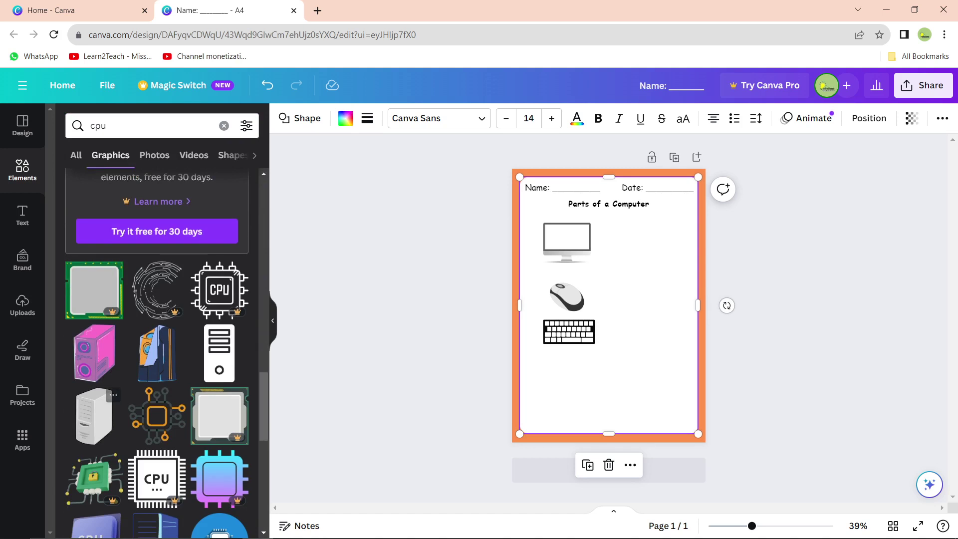
{"action": "left_click", "coordinate": [93, 415]}
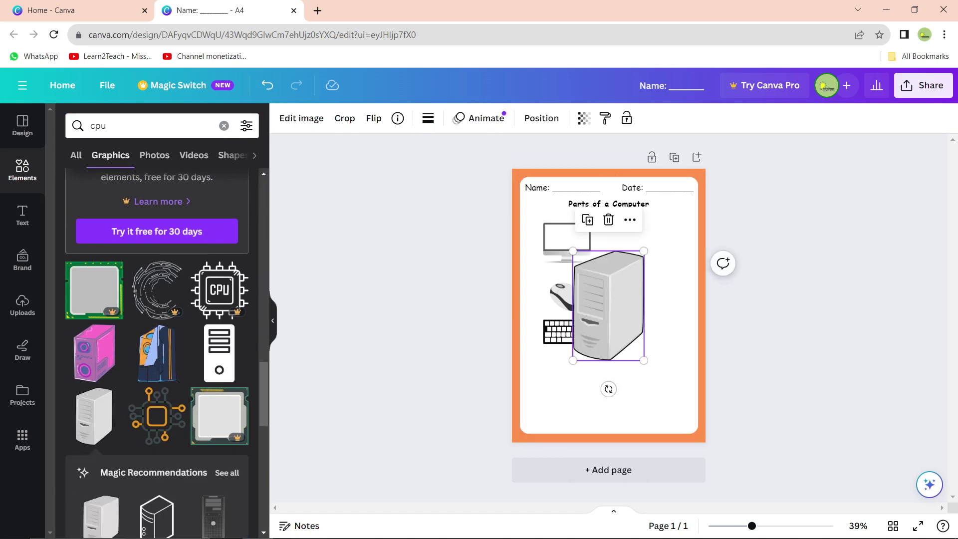
{"action": "left_click_drag", "start_coordinate": [644, 251], "coordinate": [617, 293]}
{"action": "left_click_drag", "start_coordinate": [595, 327], "coordinate": [570, 390]}
{"action": "left_click", "coordinate": [627, 381]}
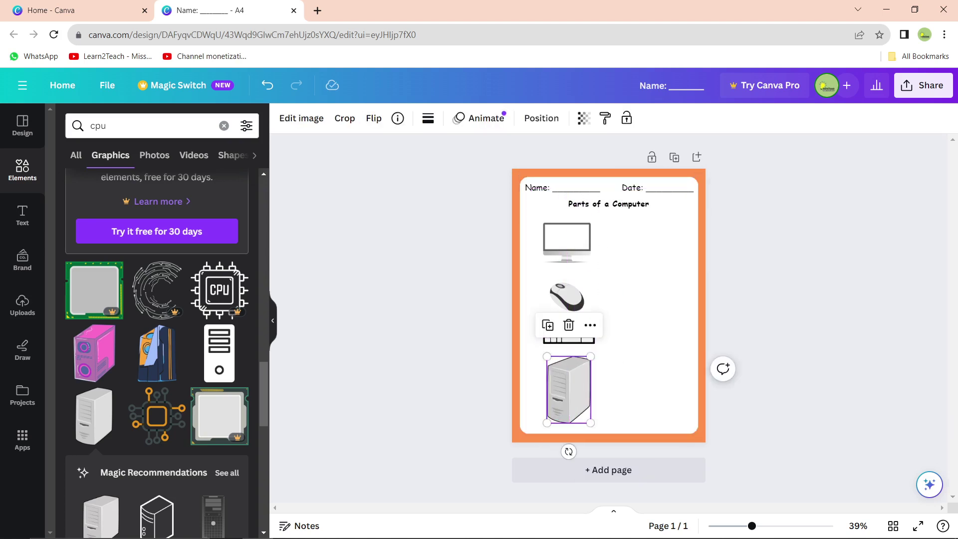
{"action": "left_click", "coordinate": [631, 379]}
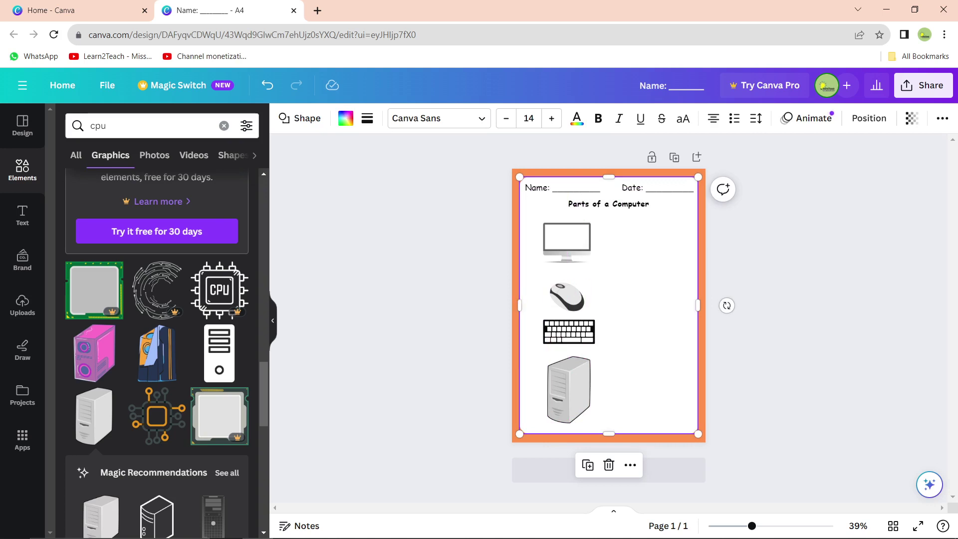
{"action": "left_click", "coordinate": [409, 269]}
{"action": "left_click", "coordinate": [150, 126]}
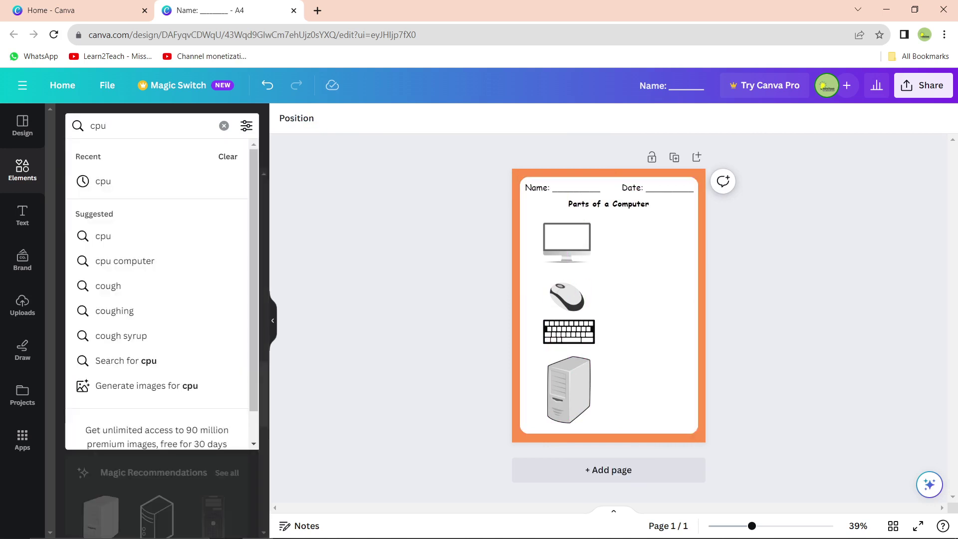
{"action": "key", "text": "Return"}
Add a text box to the page and replace its placeholder text with "MONITOR".
{"action": "left_click", "coordinate": [23, 215]}
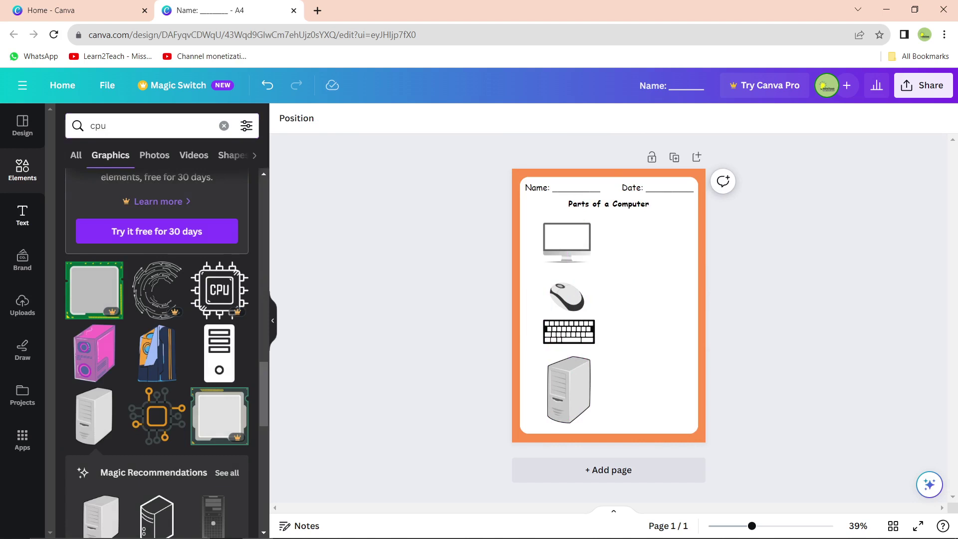
{"action": "left_click", "coordinate": [162, 161]}
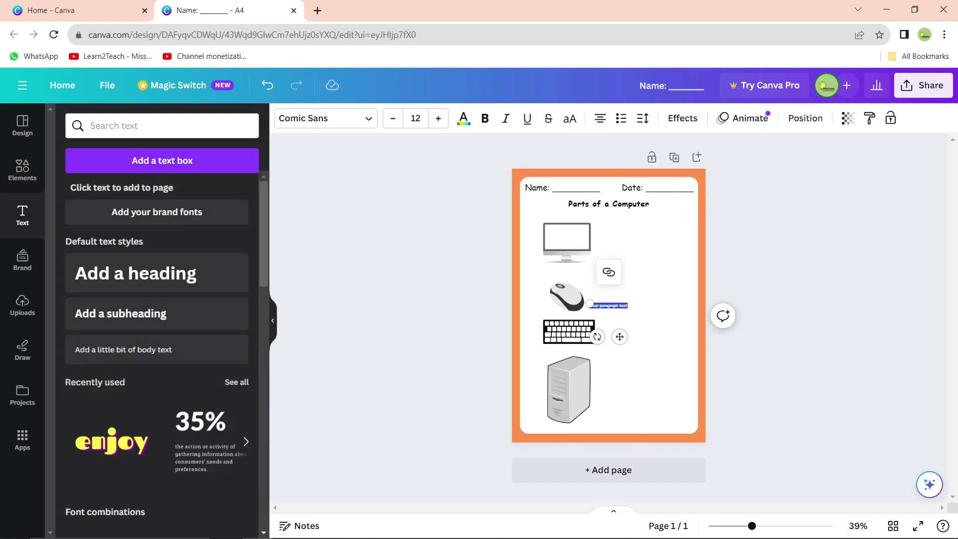
{"action": "key", "text": "BackSpace"}
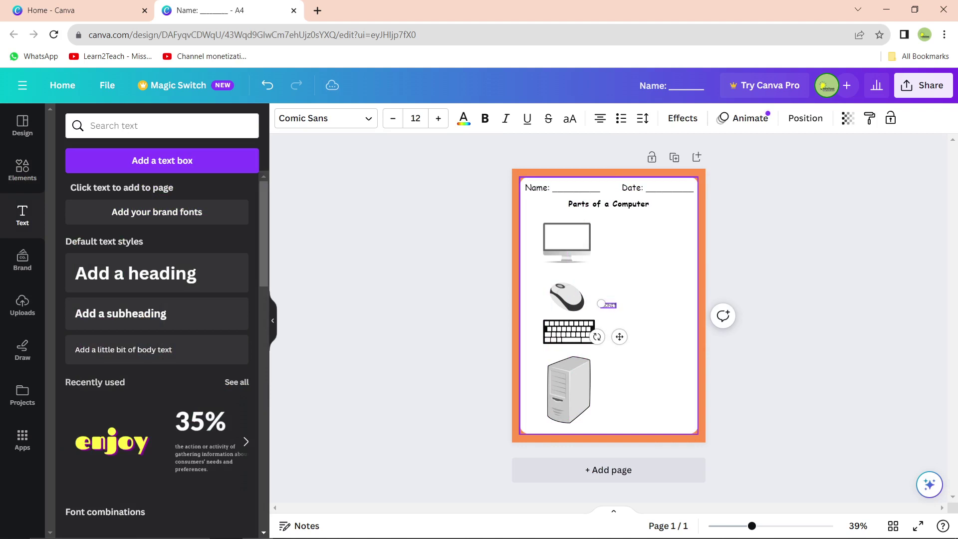
{"action": "type", "text": "ITOR"}
Set the "MONITOR" label's font size to 21 and move it to the panel's right half, level with the keyboard.
{"action": "key", "text": "ctrl+a"}
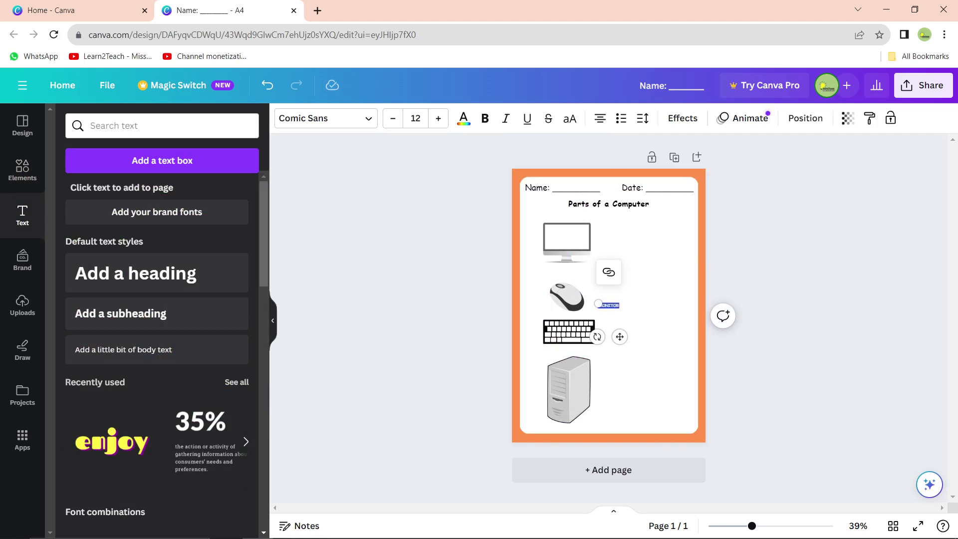
{"action": "left_click", "coordinate": [438, 118]}
{"action": "left_click", "coordinate": [438, 118]}
{"action": "left_click", "coordinate": [438, 118]}
{"action": "left_click", "coordinate": [438, 118]}
{"action": "left_click", "coordinate": [438, 118]}
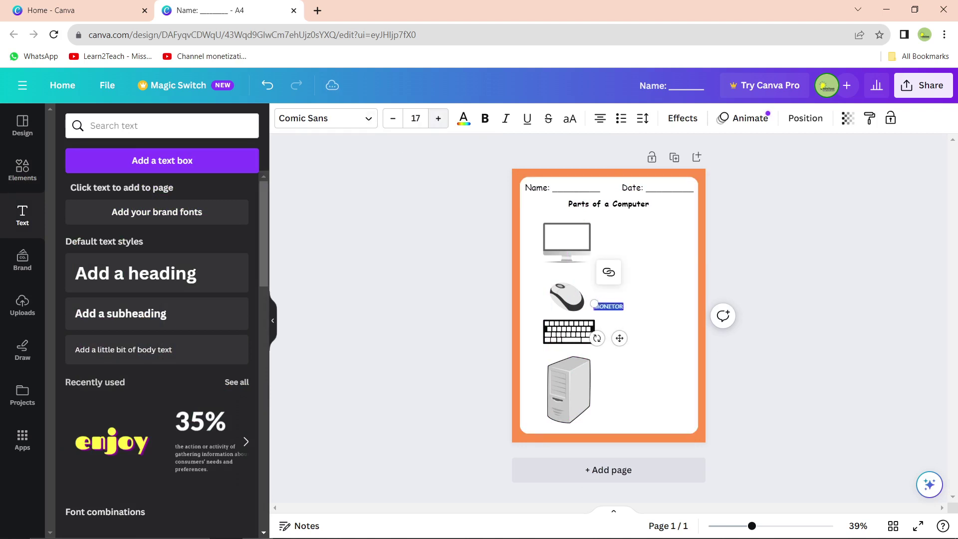
{"action": "left_click", "coordinate": [438, 118]}
{"action": "left_click", "coordinate": [439, 118]}
{"action": "left_click", "coordinate": [438, 118]}
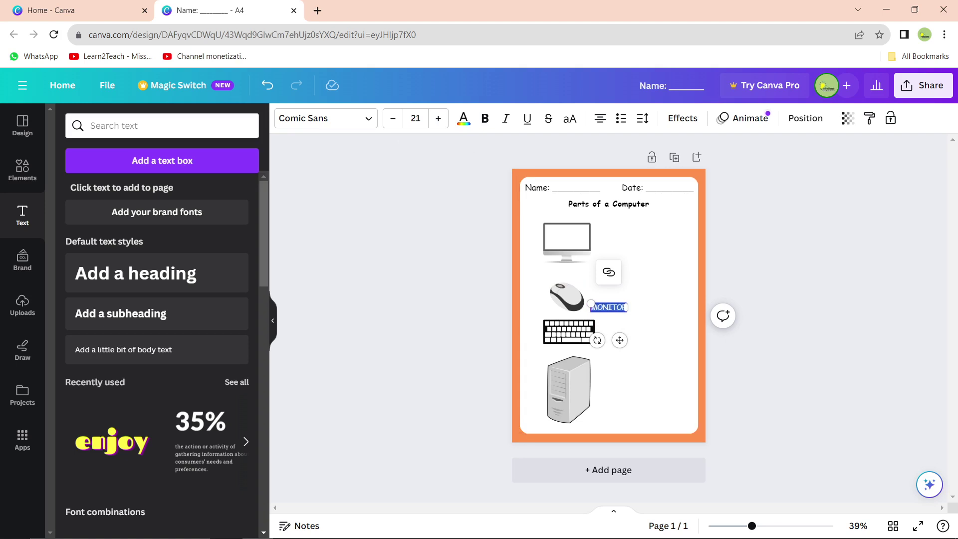
{"action": "left_click_drag", "start_coordinate": [609, 307], "coordinate": [658, 331]}
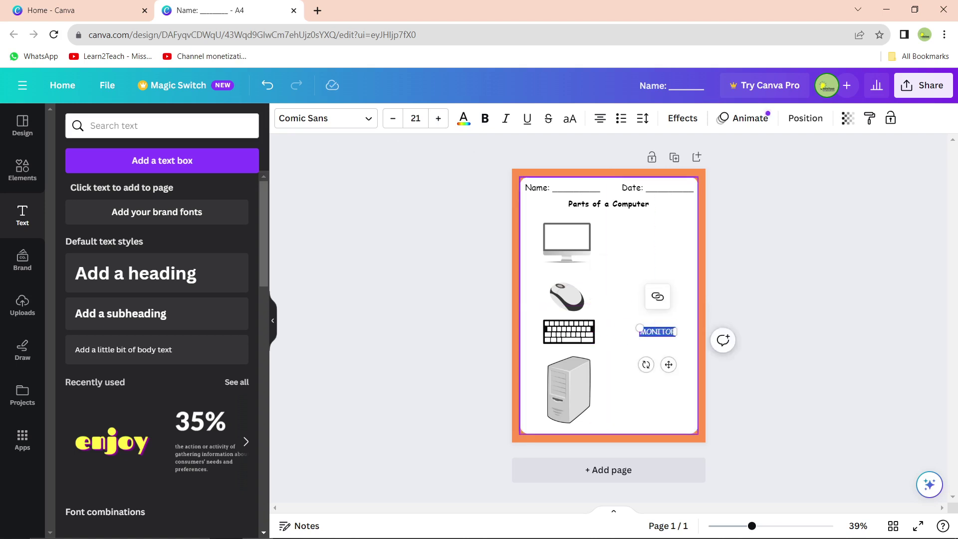
Duplicate the "MONITOR" label, place the copy opposite the computer tower and change its text to "MOUSE".
{"action": "left_click", "coordinate": [624, 305]}
{"action": "left_click", "coordinate": [658, 332]}
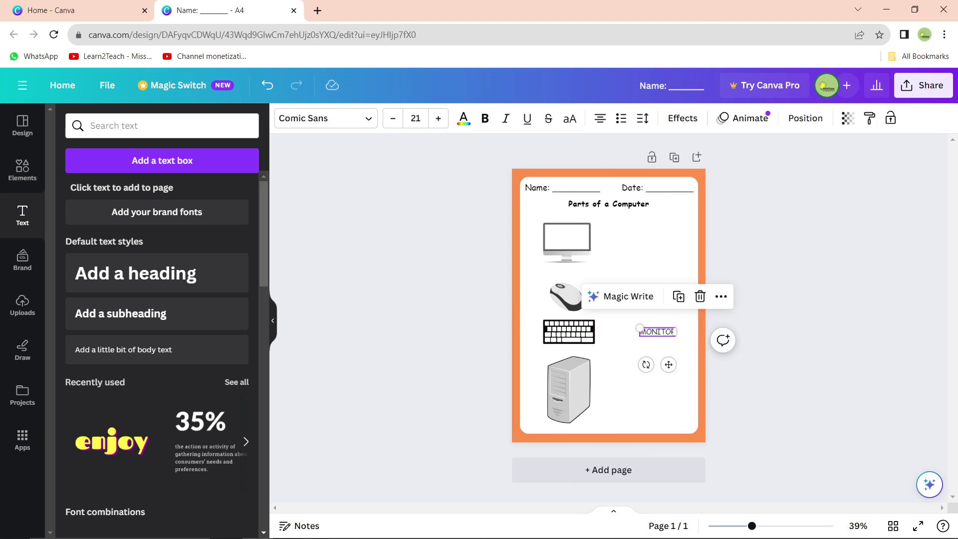
{"action": "key", "text": "ctrl+v"}
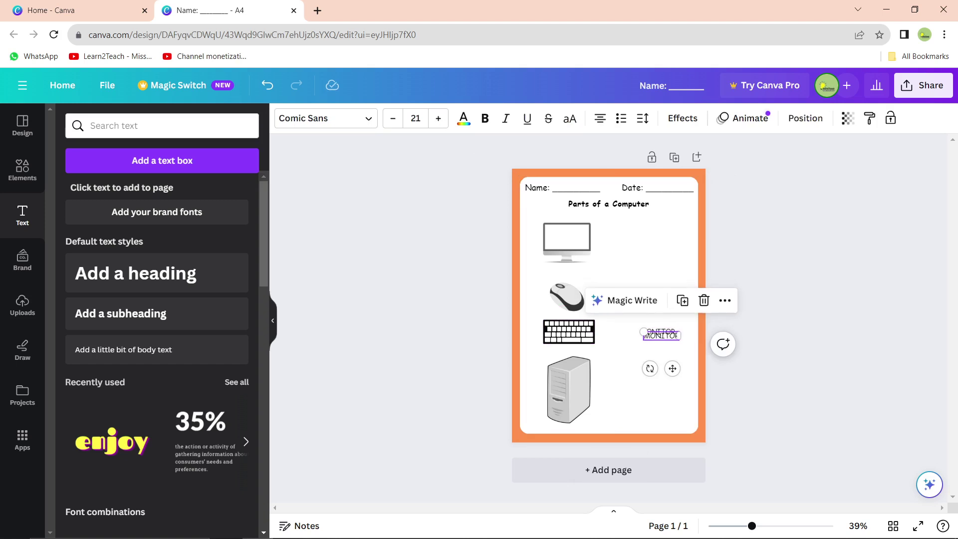
{"action": "left_click_drag", "start_coordinate": [644, 332], "coordinate": [640, 382]}
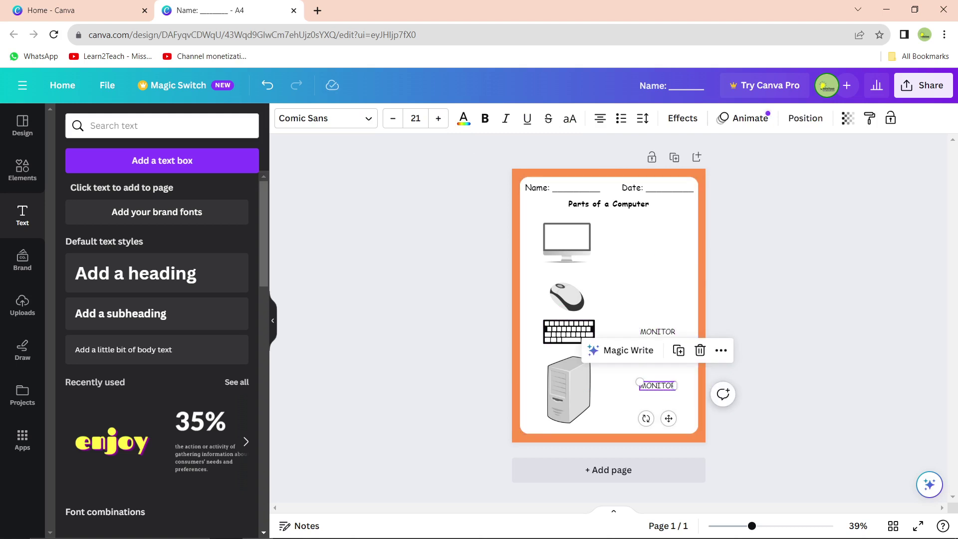
{"action": "double_click", "coordinate": [639, 382]}
{"action": "type", "text": "MOUSE"}
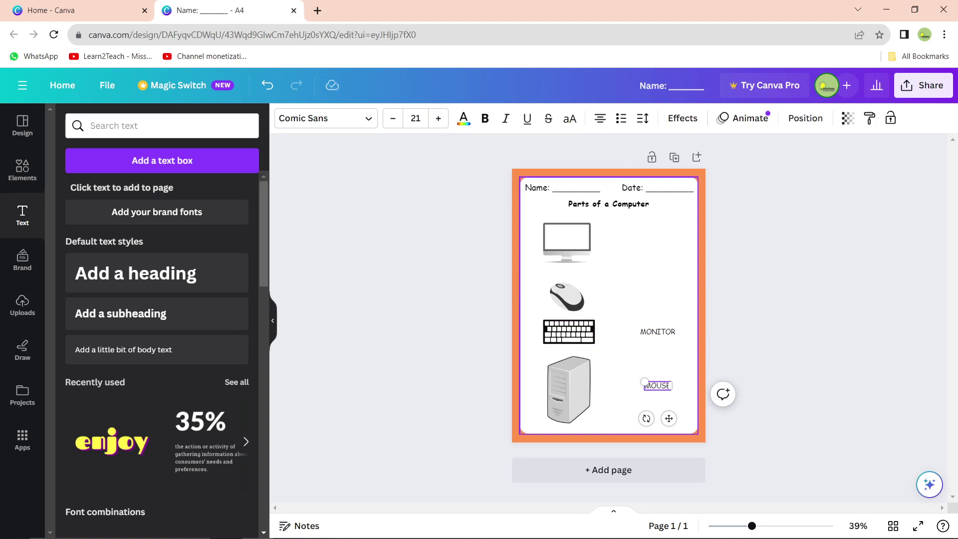
Duplicate the "MOUSE" label, place the copy opposite the mouse graphic and change its text to "KEYBOARD".
{"action": "left_click", "coordinate": [621, 372]}
{"action": "left_click", "coordinate": [658, 386]}
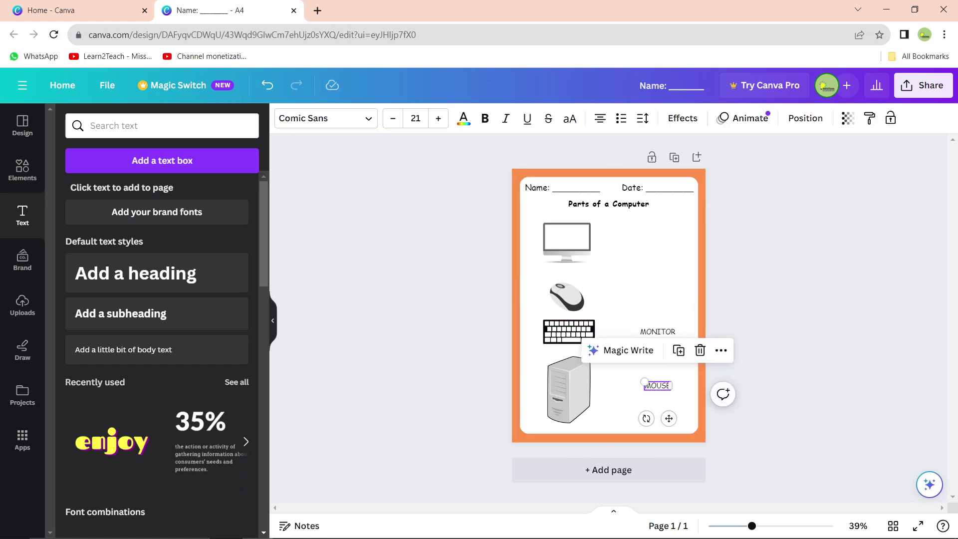
{"action": "left_click_drag", "start_coordinate": [644, 382], "coordinate": [645, 293]}
{"action": "double_click", "coordinate": [649, 297]}
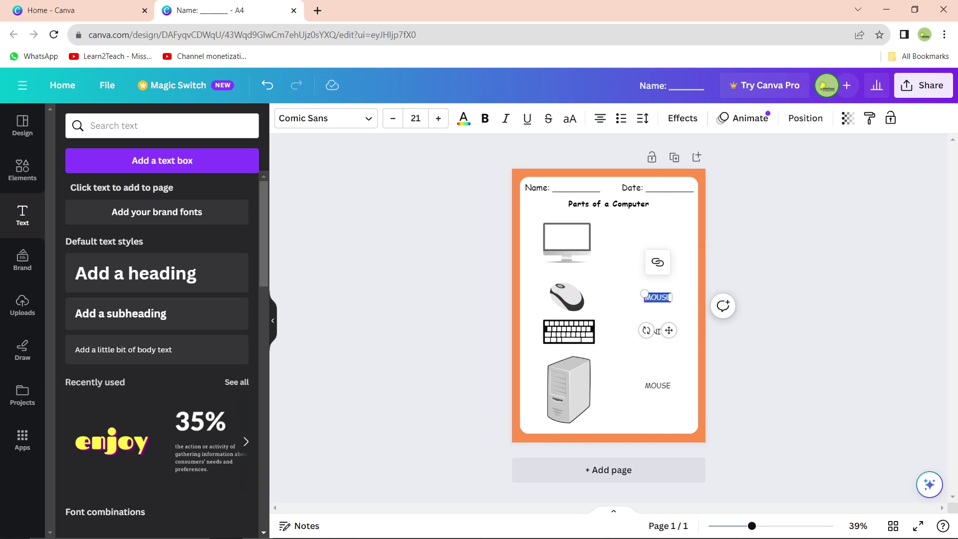
{"action": "key", "text": "BackSpace"}
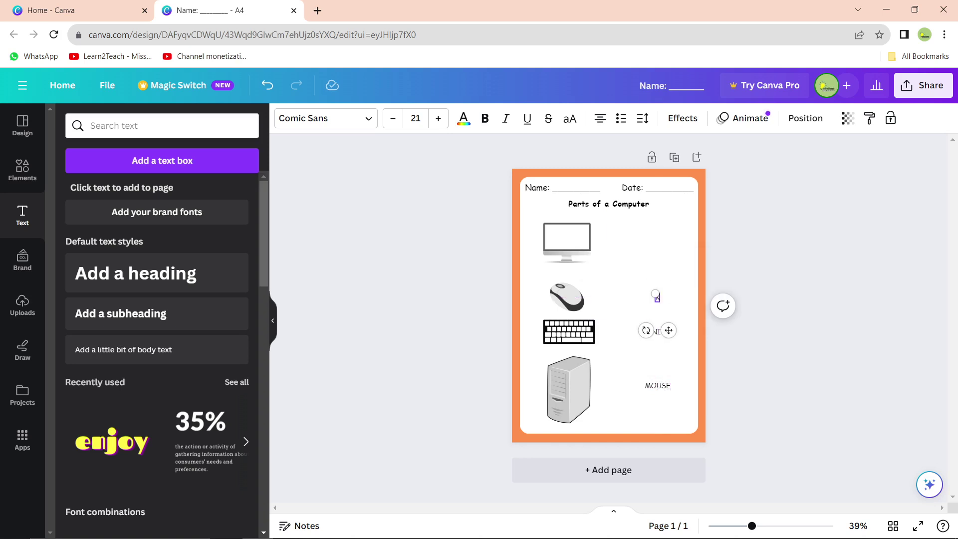
{"action": "type", "text": "KEYBOARD"}
{"action": "left_click", "coordinate": [644, 272]}
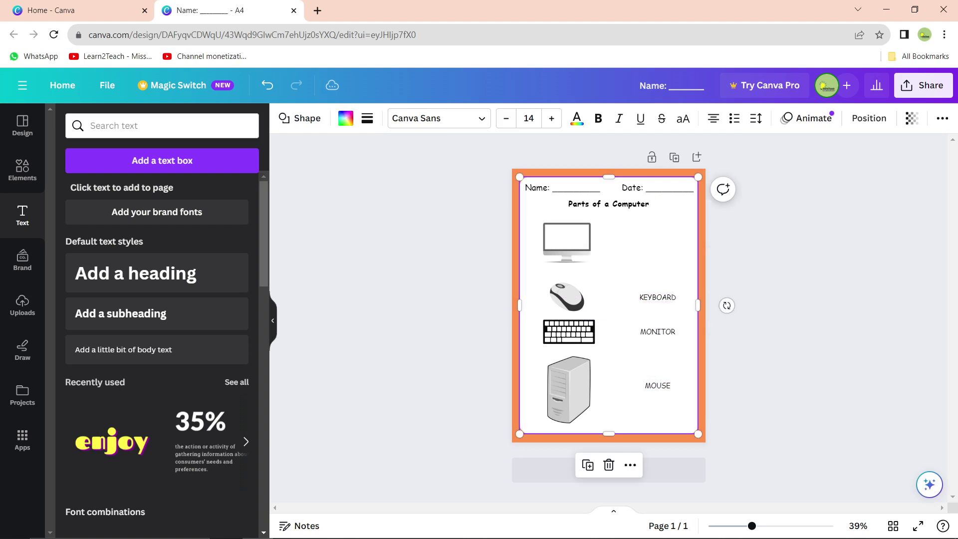
Duplicate the "KEYBOARD" label, place the copy opposite the monitor graphic and change its text to "CPU".
{"action": "left_click", "coordinate": [657, 298]}
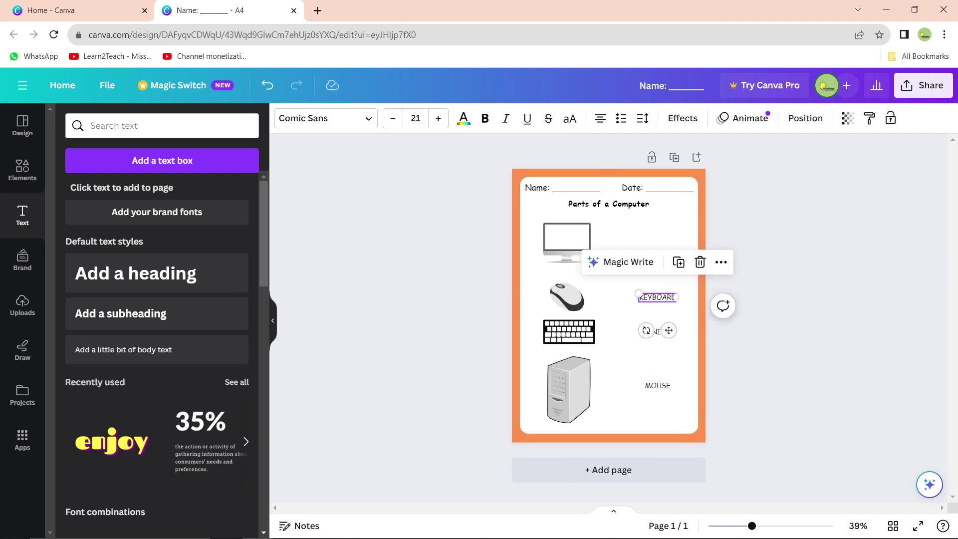
{"action": "left_click_drag", "start_coordinate": [639, 293], "coordinate": [641, 243]}
{"action": "double_click", "coordinate": [657, 243]}
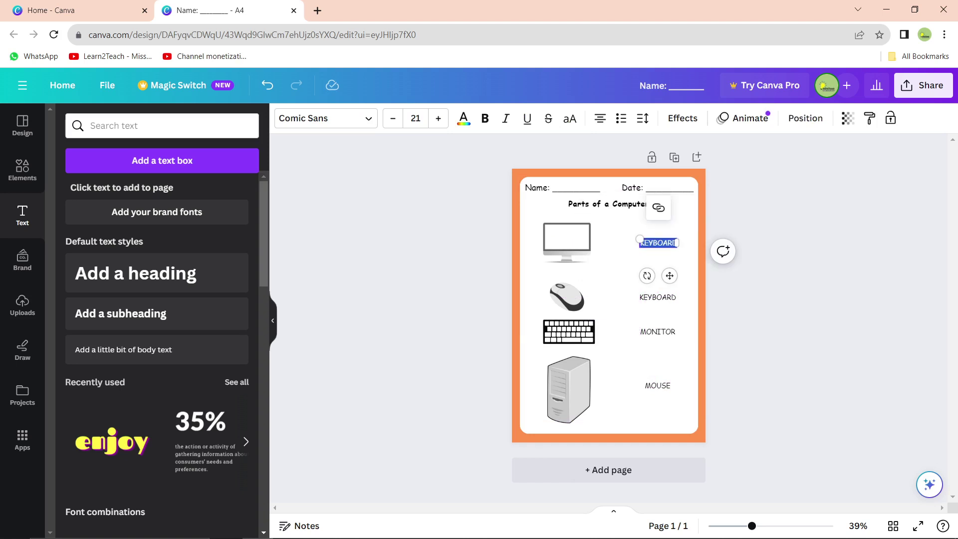
{"action": "key", "text": "BackSpace"}
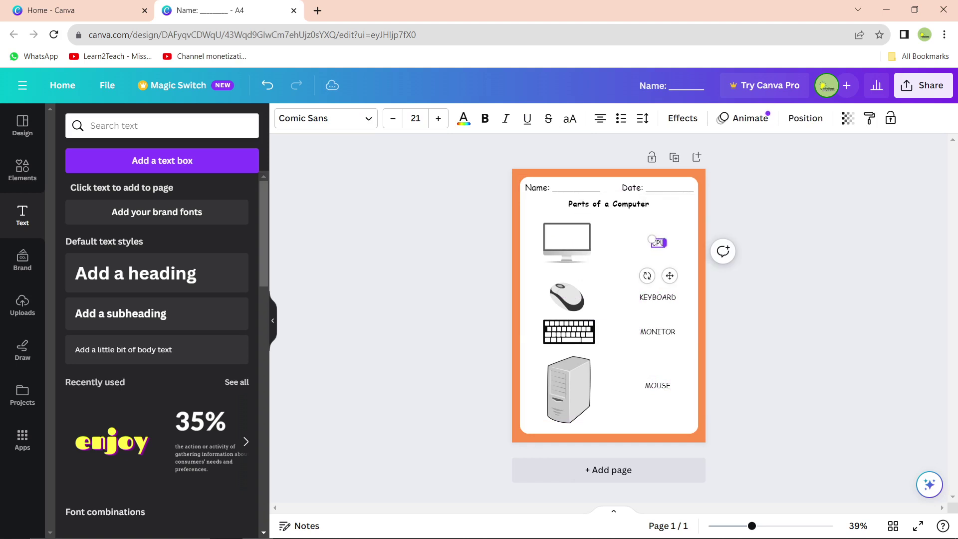
{"action": "left_click", "coordinate": [764, 269]}
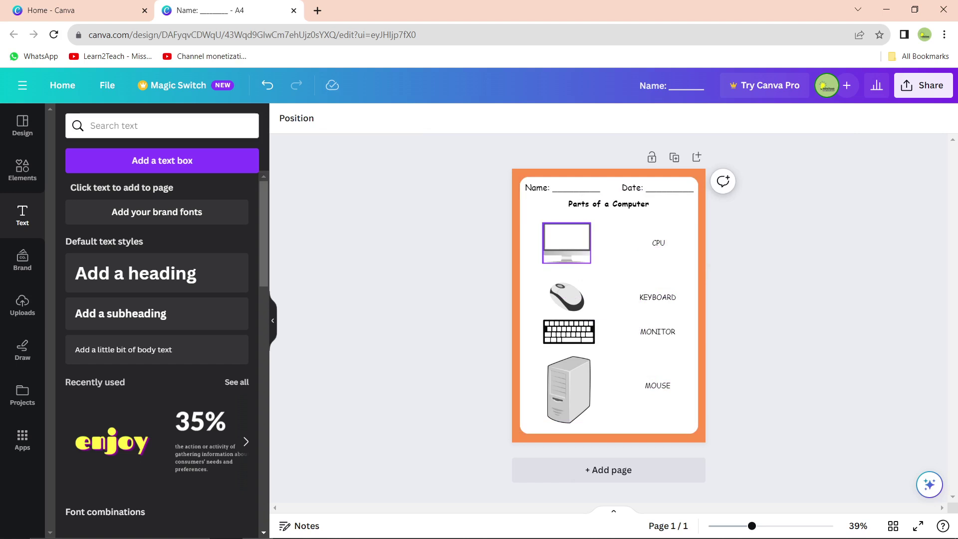
Move the monitor graphic slightly down and nudge the mouse graphic down a little beneath it.
{"action": "left_click", "coordinate": [567, 241]}
{"action": "left_click_drag", "start_coordinate": [566, 242], "coordinate": [566, 254]}
{"action": "left_click", "coordinate": [566, 293]}
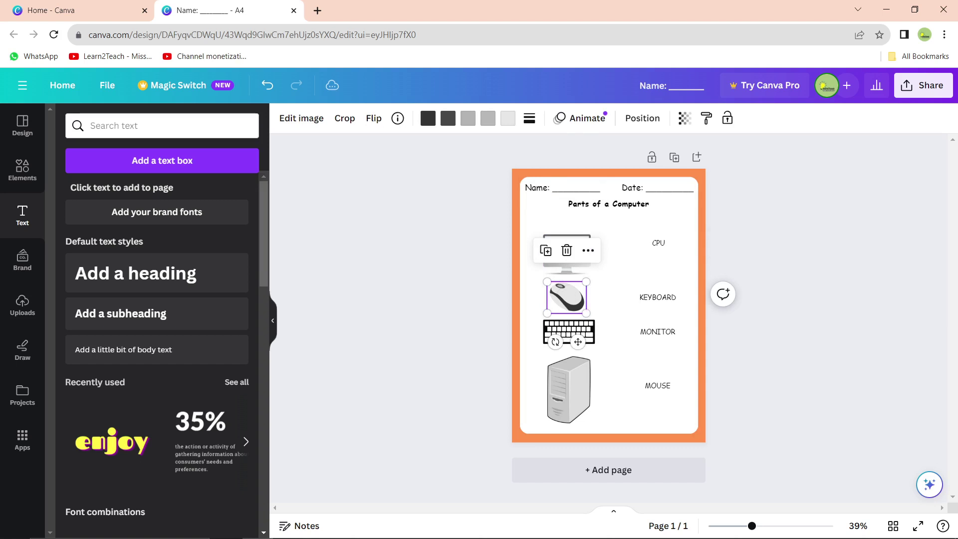
{"action": "key", "text": "Down"}
{"action": "key", "text": "Down"}
{"action": "key", "text": "Down"}
{"action": "key", "text": "Down"}
{"action": "key", "text": "Down"}
{"action": "key", "text": "Down"}
{"action": "key", "text": "Down"}
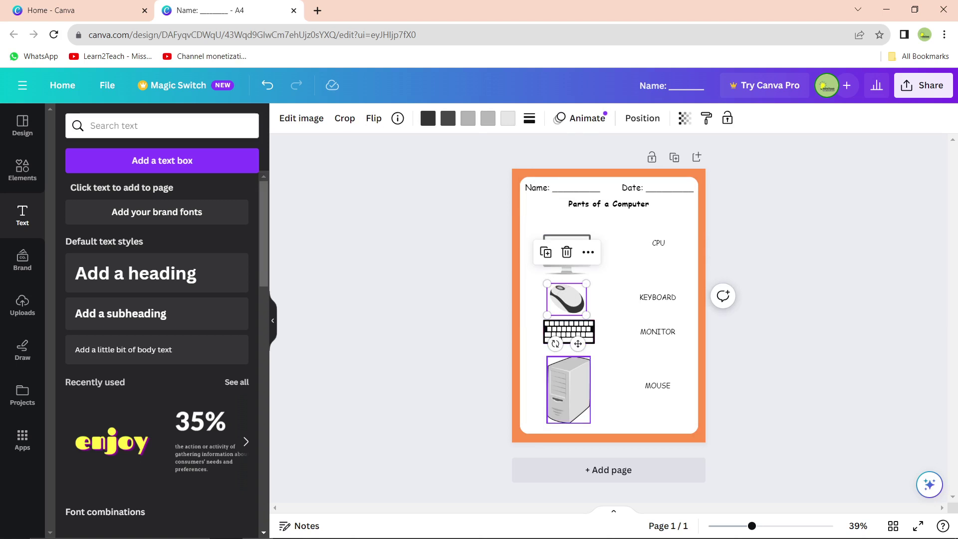
Move the computer tower graphic slightly up, closer to the keyboard.
{"action": "left_click", "coordinate": [568, 390]}
{"action": "key", "text": "Up"}
{"action": "key", "text": "Up"}
{"action": "key", "text": "Up"}
{"action": "key", "text": "Up"}
{"action": "left_click_drag", "start_coordinate": [569, 388], "coordinate": [569, 383]}
Move the "CPU" label down level with the monitor graphic and set its font size to 28.
{"action": "left_click", "coordinate": [659, 242]}
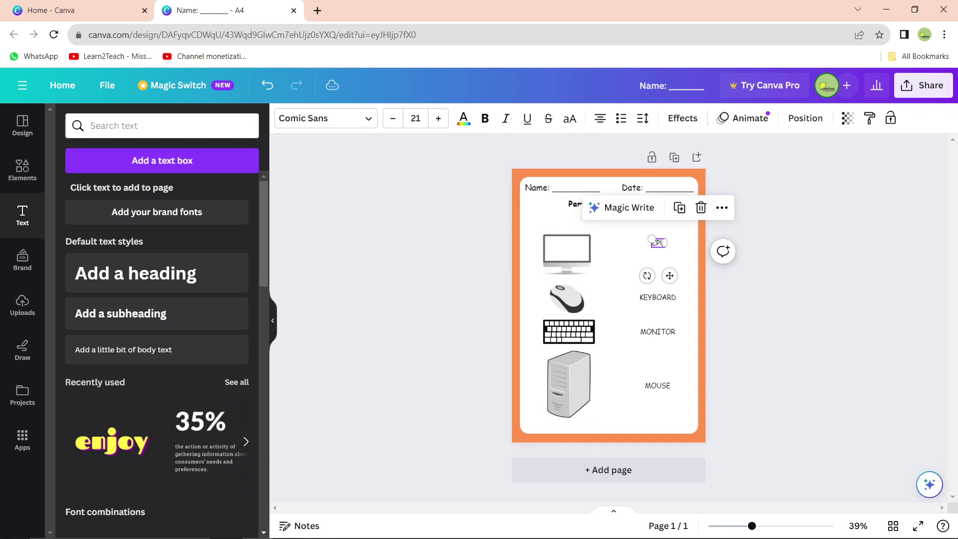
{"action": "left_click_drag", "start_coordinate": [659, 242], "coordinate": [658, 250]}
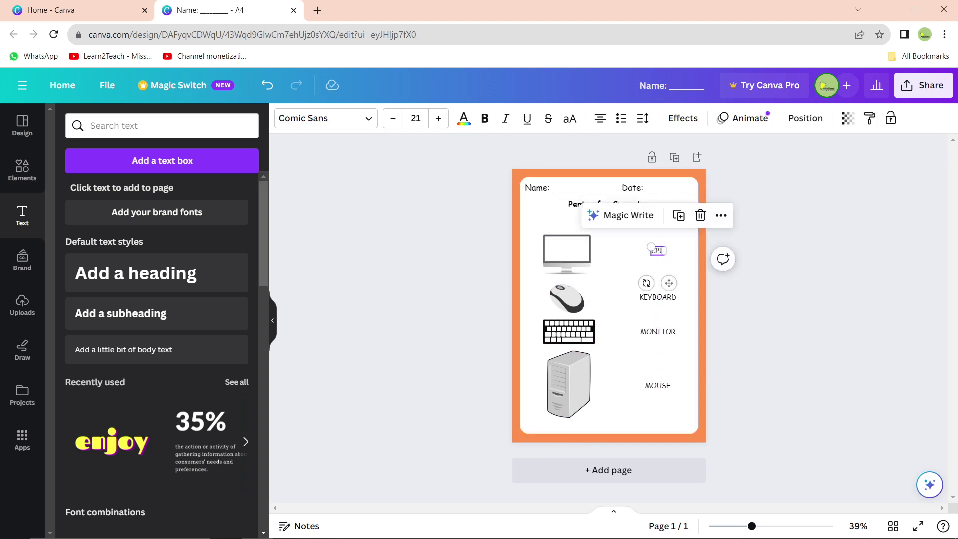
{"action": "left_click", "coordinate": [438, 119]}
{"action": "left_click", "coordinate": [438, 118]}
{"action": "left_click", "coordinate": [438, 118]}
{"action": "left_click", "coordinate": [439, 118]}
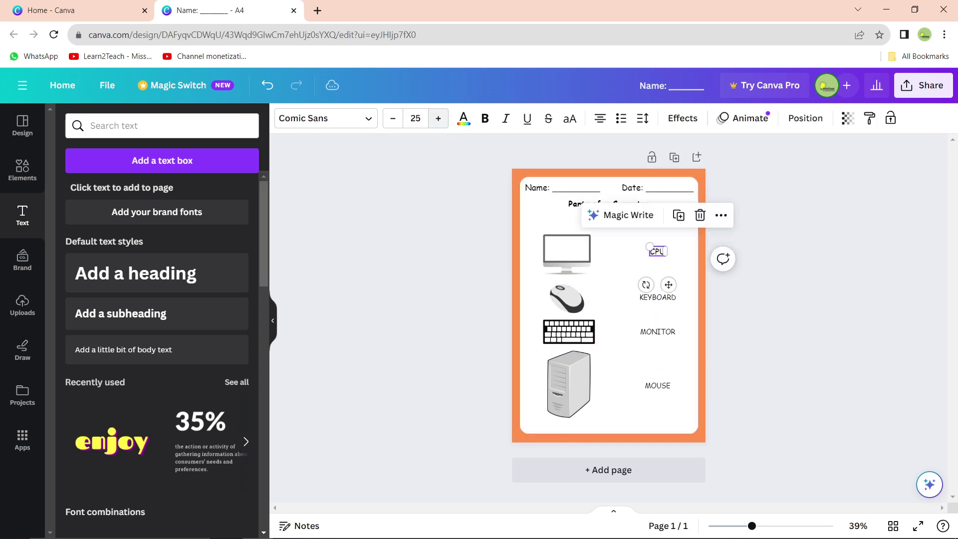
{"action": "left_click", "coordinate": [438, 118]}
{"action": "left_click", "coordinate": [438, 119]}
{"action": "left_click", "coordinate": [438, 118]}
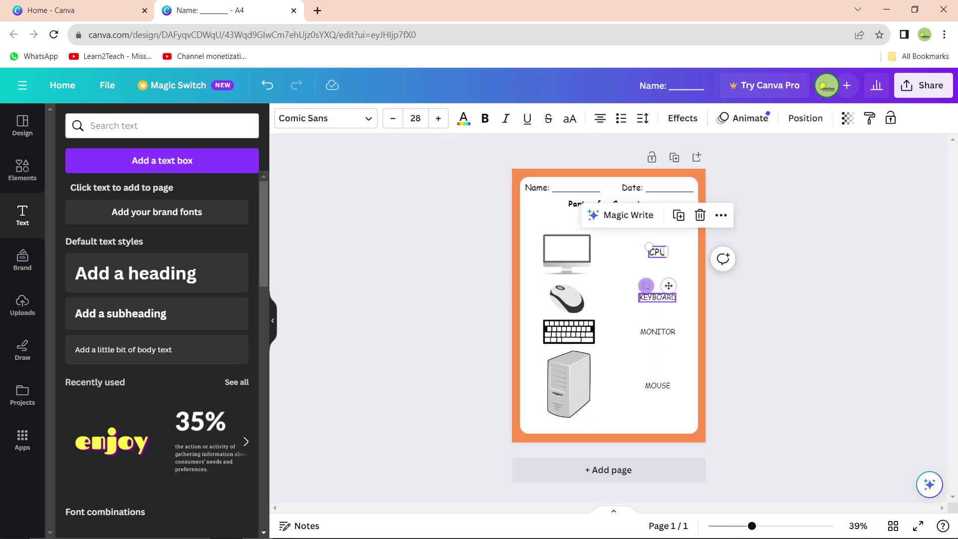
Set the "KEYBOARD" label's font size to 28.
{"action": "left_click", "coordinate": [658, 297]}
{"action": "left_click", "coordinate": [438, 118]}
{"action": "left_click", "coordinate": [438, 118]}
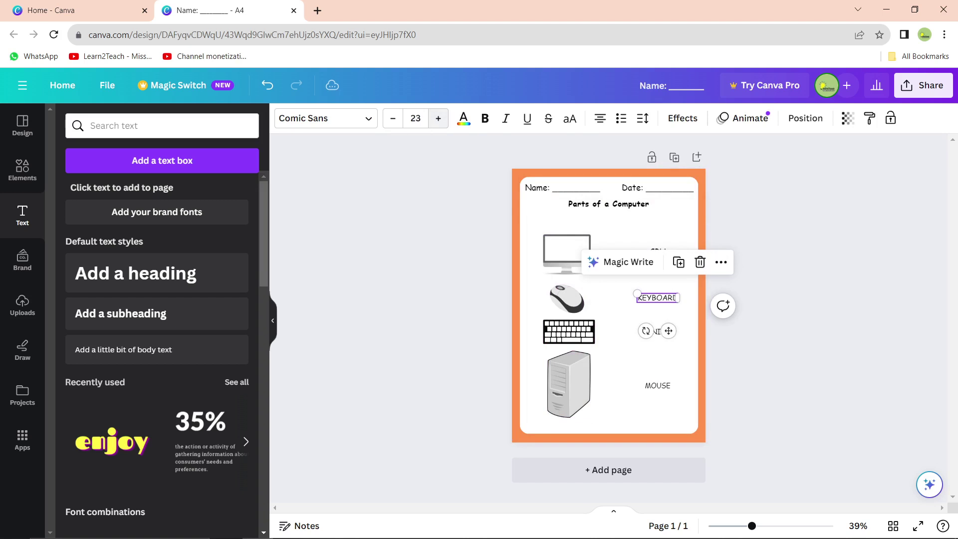
{"action": "left_click", "coordinate": [438, 118]}
{"action": "left_click", "coordinate": [438, 118]}
{"action": "left_click", "coordinate": [438, 118]}
{"action": "left_click", "coordinate": [438, 119]}
{"action": "left_click", "coordinate": [439, 118]}
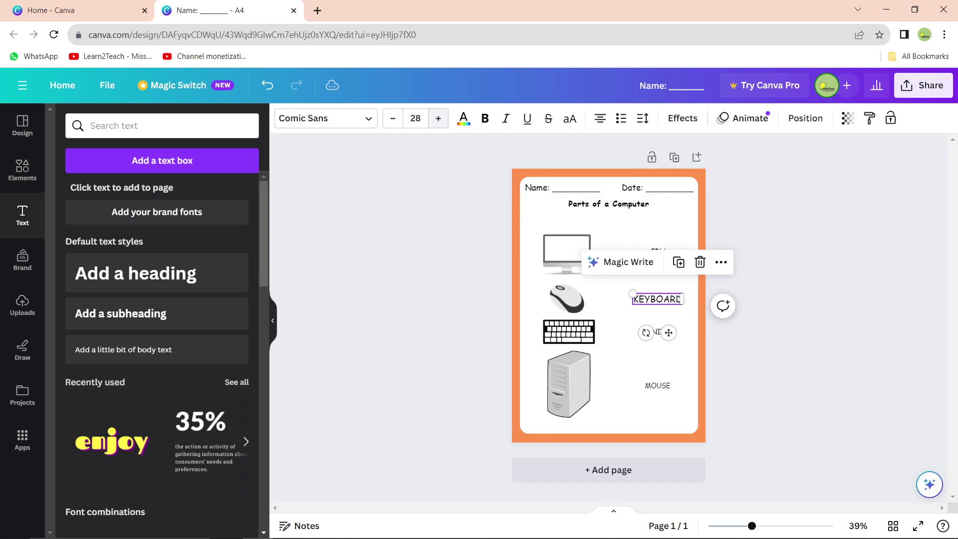
{"action": "left_click", "coordinate": [619, 324]}
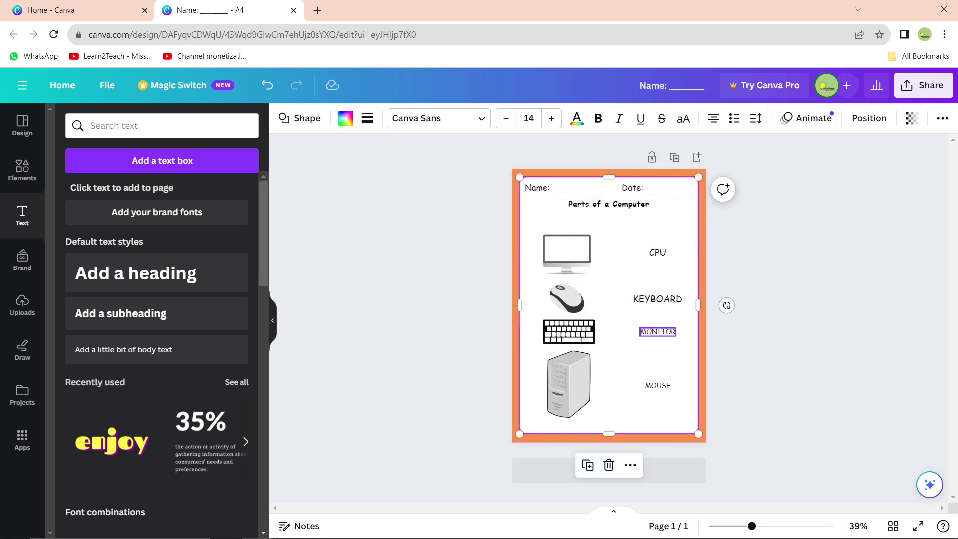
Set the "MONITOR" label's font size to 28.
{"action": "left_click", "coordinate": [658, 332]}
{"action": "left_click", "coordinate": [438, 119]}
{"action": "left_click", "coordinate": [438, 118]}
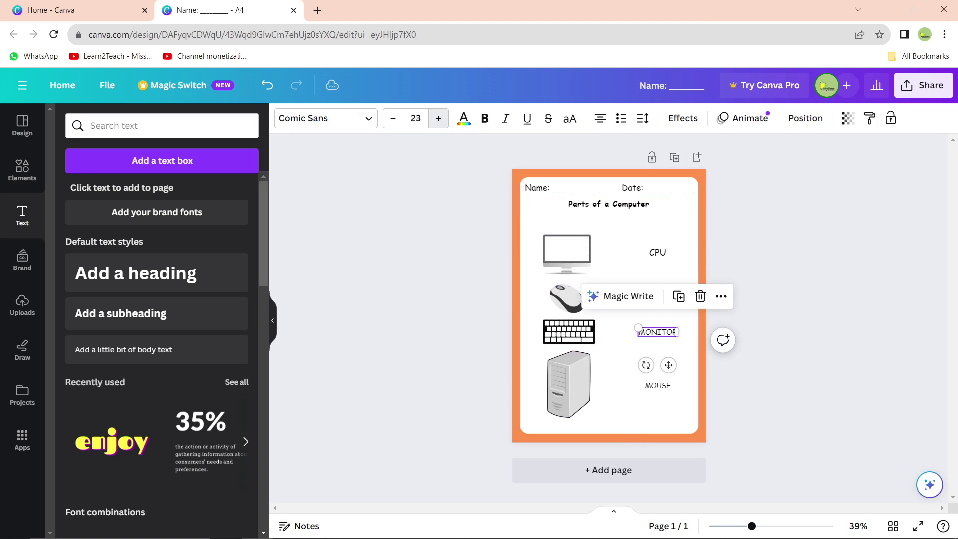
{"action": "left_click", "coordinate": [439, 118]}
{"action": "left_click", "coordinate": [438, 119]}
{"action": "left_click", "coordinate": [439, 118]}
{"action": "left_click", "coordinate": [438, 118]}
{"action": "left_click", "coordinate": [438, 118]}
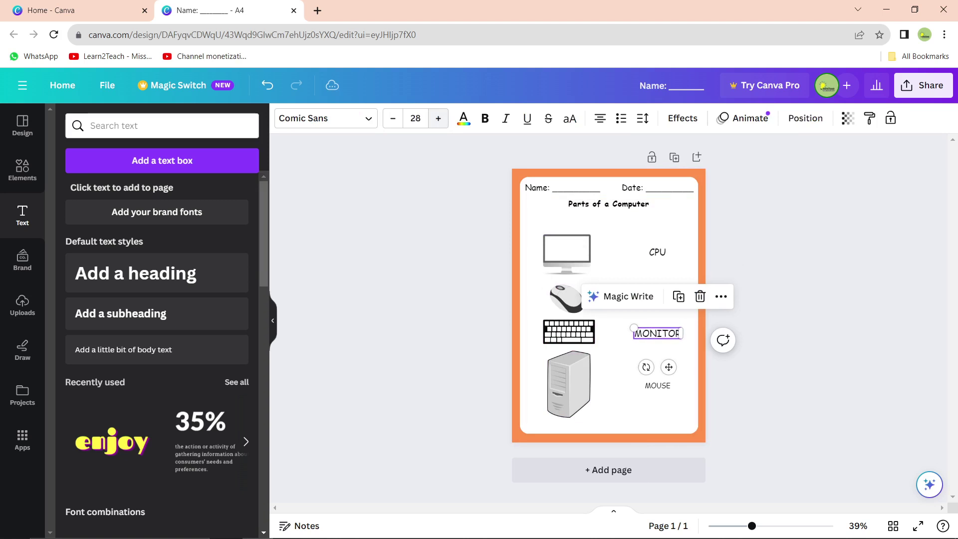
Set the "MOUSE" label's font size to 28 and move it slightly up, level with the computer tower.
{"action": "left_click", "coordinate": [657, 385]}
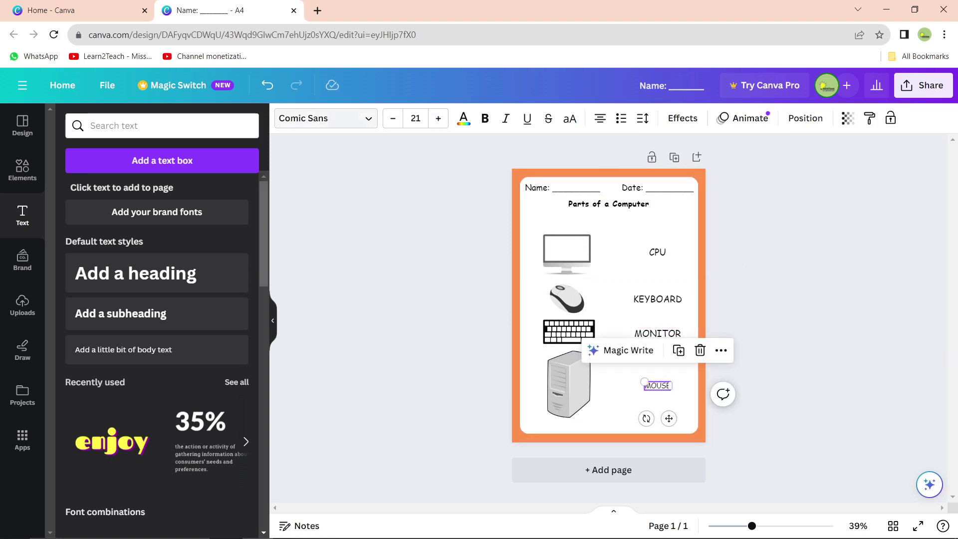
{"action": "left_click", "coordinate": [438, 118]}
{"action": "left_click", "coordinate": [438, 118]}
{"action": "left_click", "coordinate": [438, 118]}
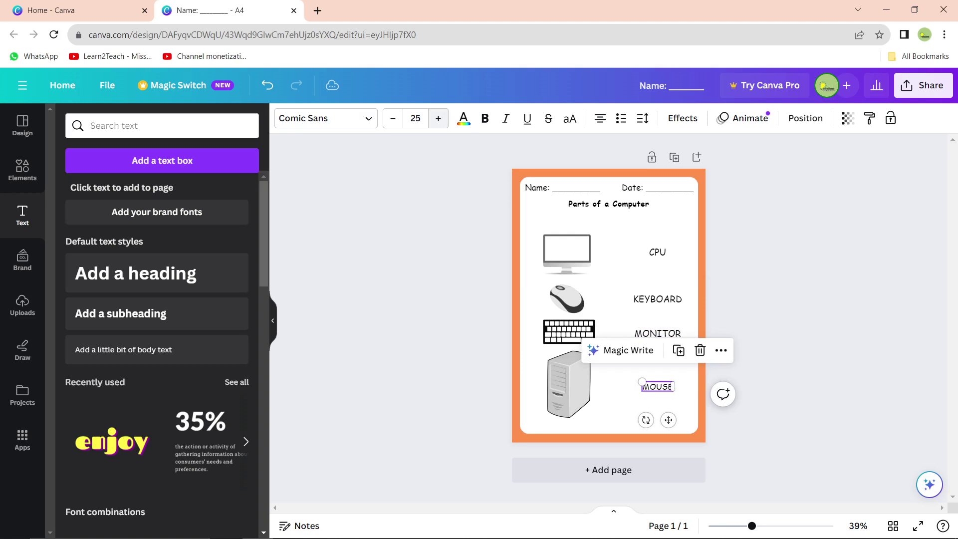
{"action": "left_click", "coordinate": [438, 119]}
{"action": "left_click", "coordinate": [438, 119]}
{"action": "left_click", "coordinate": [438, 119]}
{"action": "left_click", "coordinate": [438, 118]}
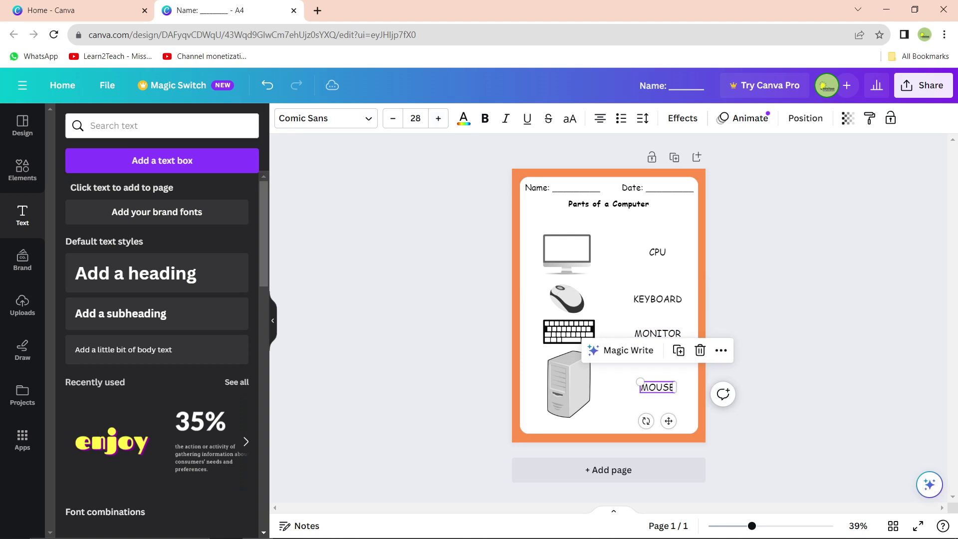
{"action": "left_click", "coordinate": [464, 219]}
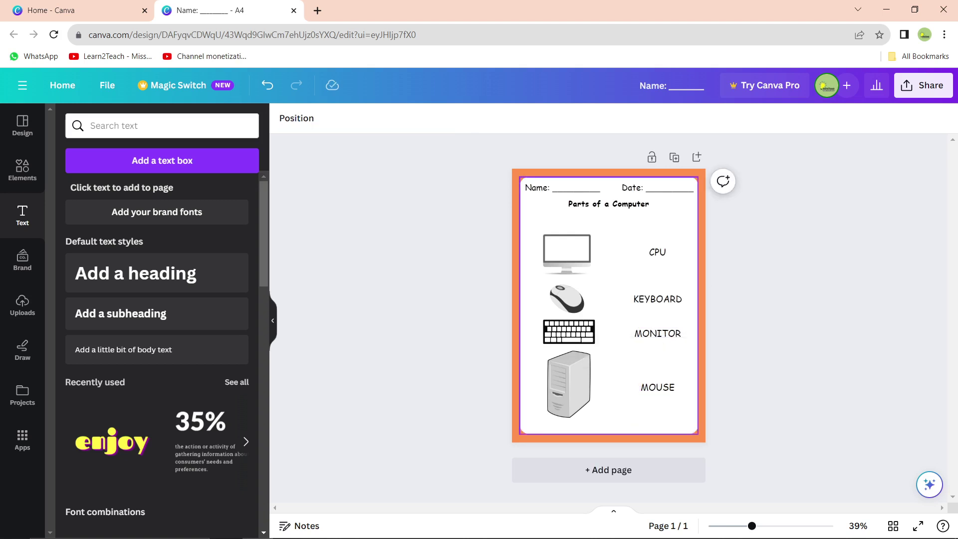
{"action": "left_click_drag", "start_coordinate": [658, 387], "coordinate": [658, 382]}
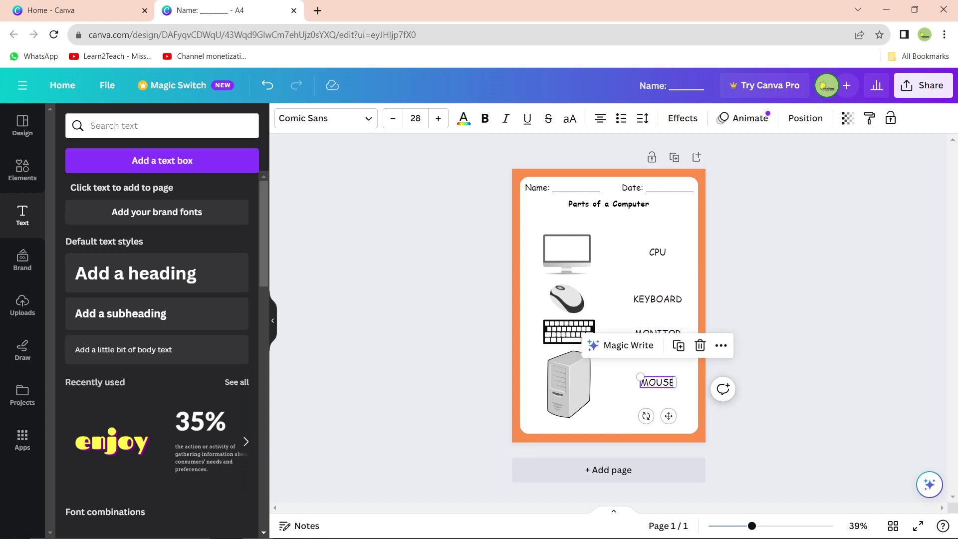
{"action": "key", "text": "Escape"}
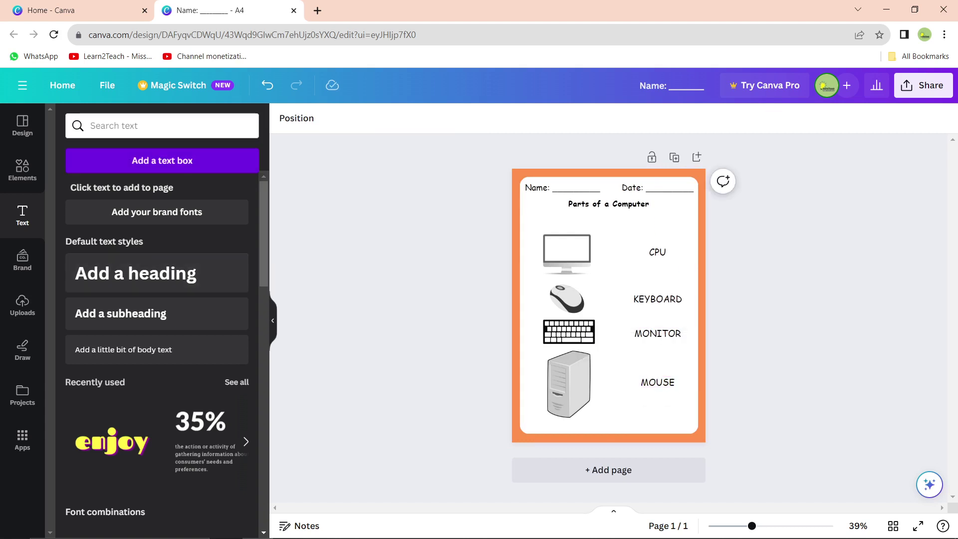
Add a text box between the title and the monitor graphic reading "Match Parts of a Computer with the names.".
{"action": "left_click", "coordinate": [162, 160]}
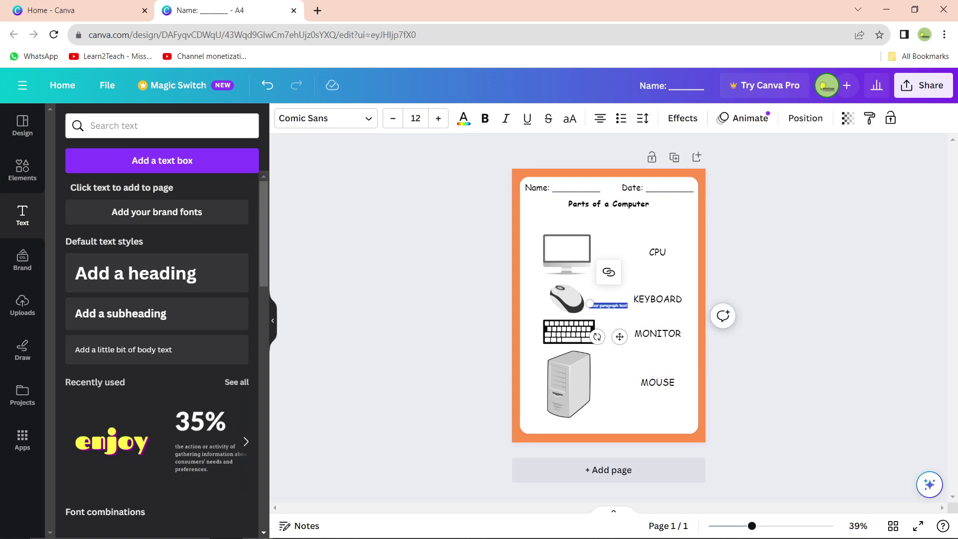
{"action": "left_click_drag", "start_coordinate": [608, 306], "coordinate": [562, 222]}
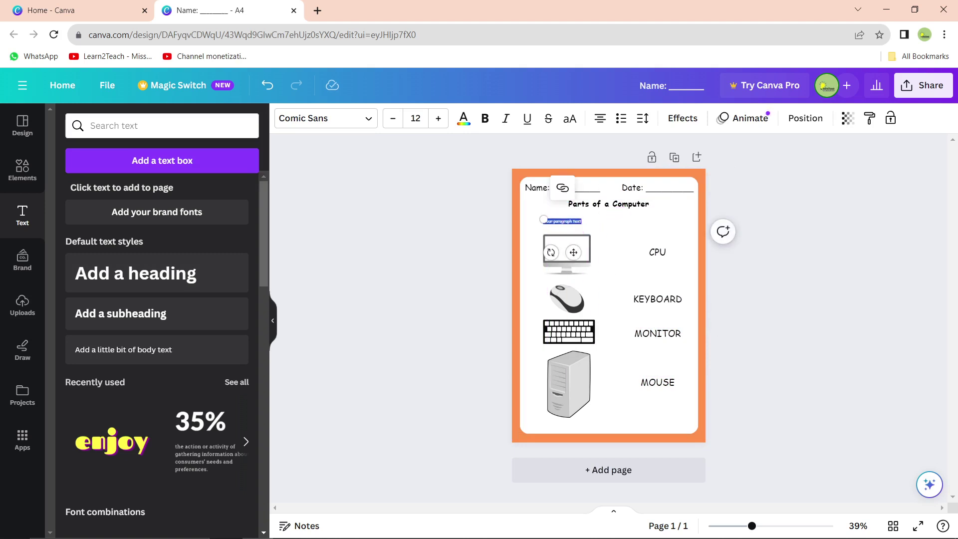
{"action": "type", "text": "Match"}
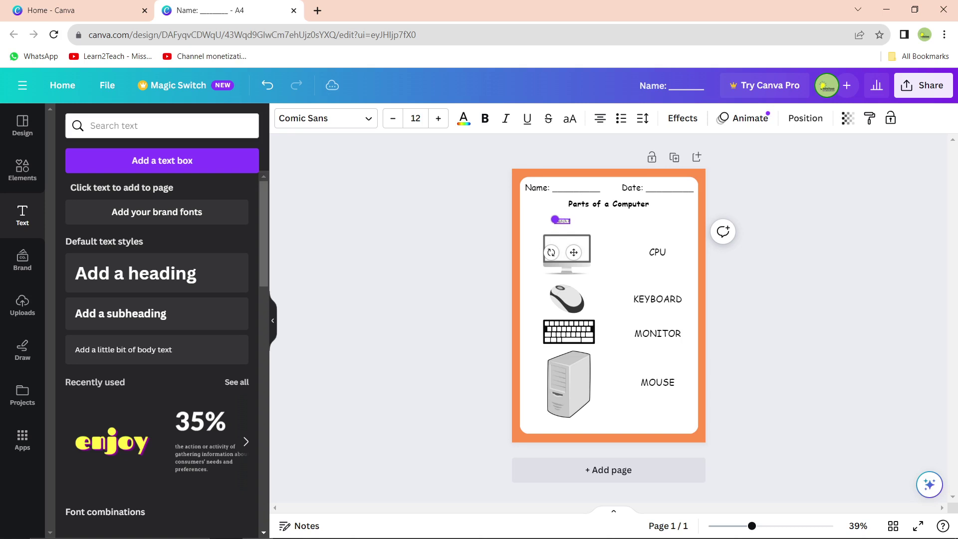
{"action": "type", "text": "Match Parts of a Computer"}
{"action": "type", "text": "w"}
{"action": "type", "text": "ith"}
{"action": "type", "text": " th"}
{"action": "type", "text": "e name"}
{"action": "type", "text": "s"}
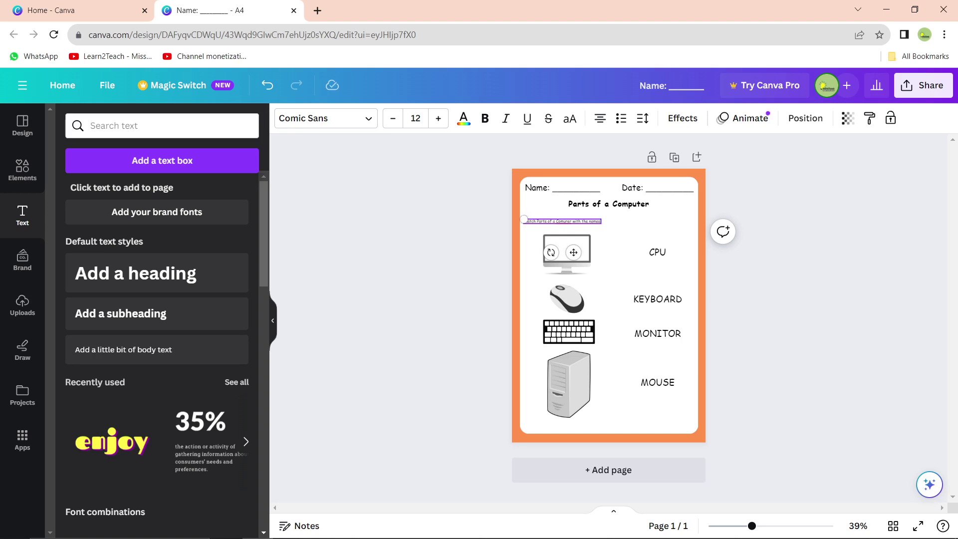
{"action": "type", "text": "."}
Set the font size of the whole matching instruction text to 16.
{"action": "key", "text": "ctrl+a"}
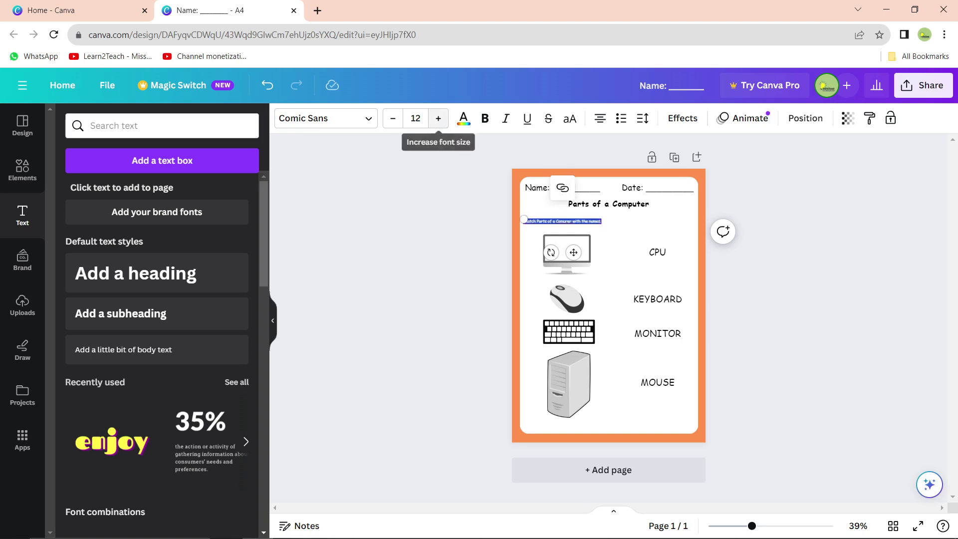
{"action": "left_click", "coordinate": [439, 118]}
{"action": "left_click", "coordinate": [438, 119]}
{"action": "left_click", "coordinate": [438, 118]}
{"action": "left_click", "coordinate": [438, 118]}
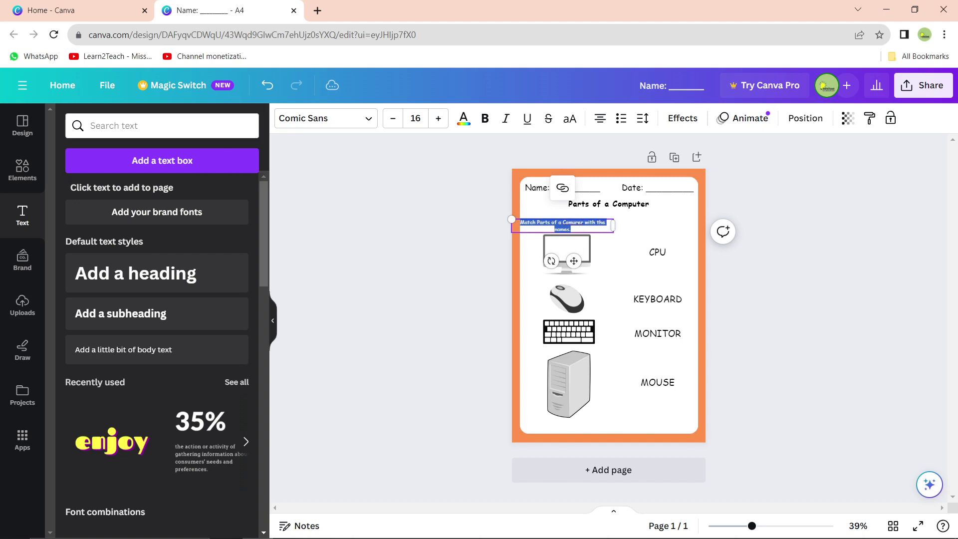
Widen the matching instruction's text box so it fits on one line, and centre it just below the title.
{"action": "left_click_drag", "start_coordinate": [613, 226], "coordinate": [675, 222]}
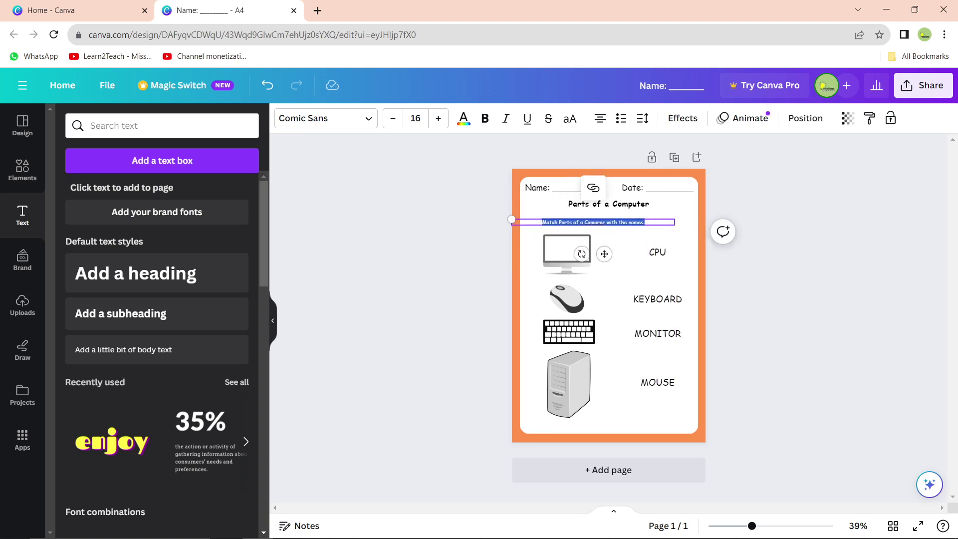
{"action": "left_click", "coordinate": [688, 218]}
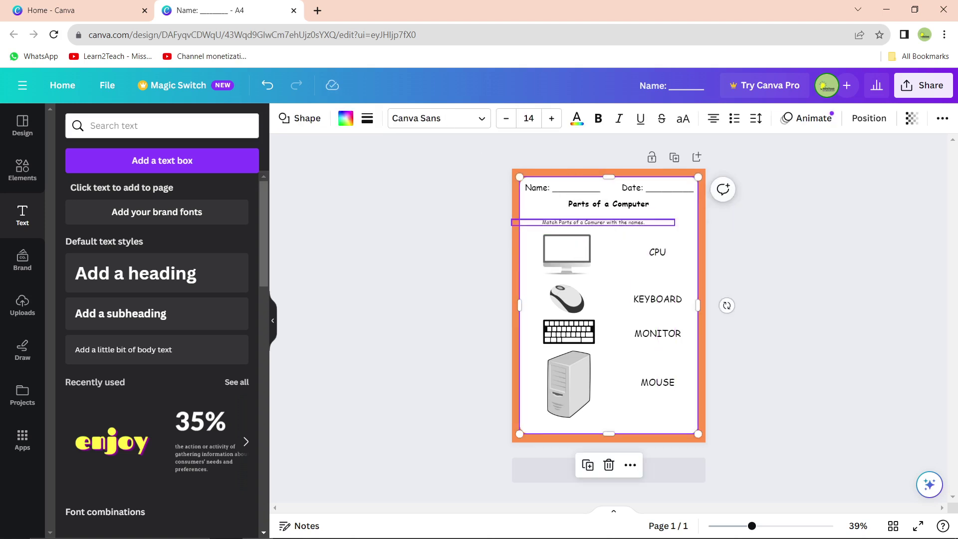
{"action": "left_click", "coordinate": [624, 222]}
{"action": "left_click_drag", "start_coordinate": [594, 222], "coordinate": [609, 217]}
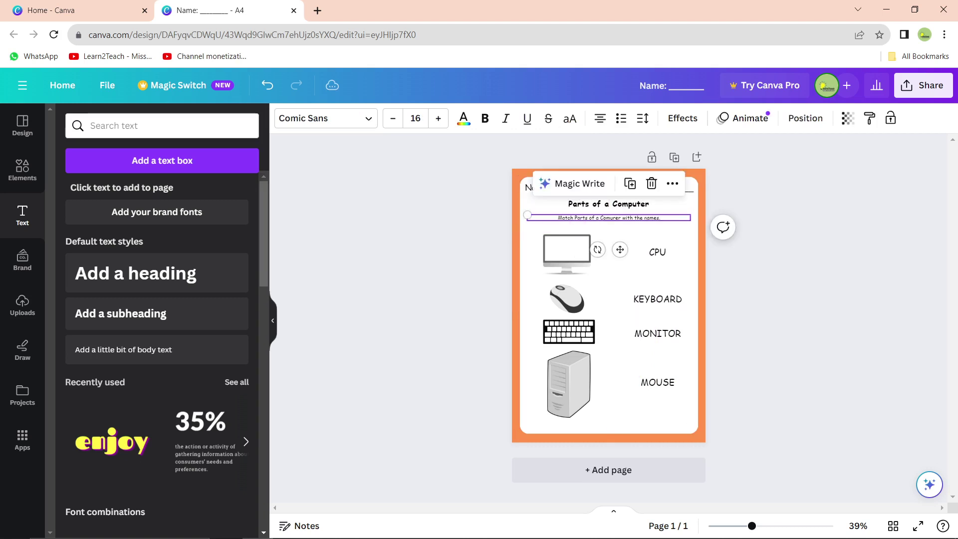
Set the font size of the whole matching instruction text to 19.
{"action": "left_click", "coordinate": [647, 218]}
{"action": "double_click", "coordinate": [609, 218]}
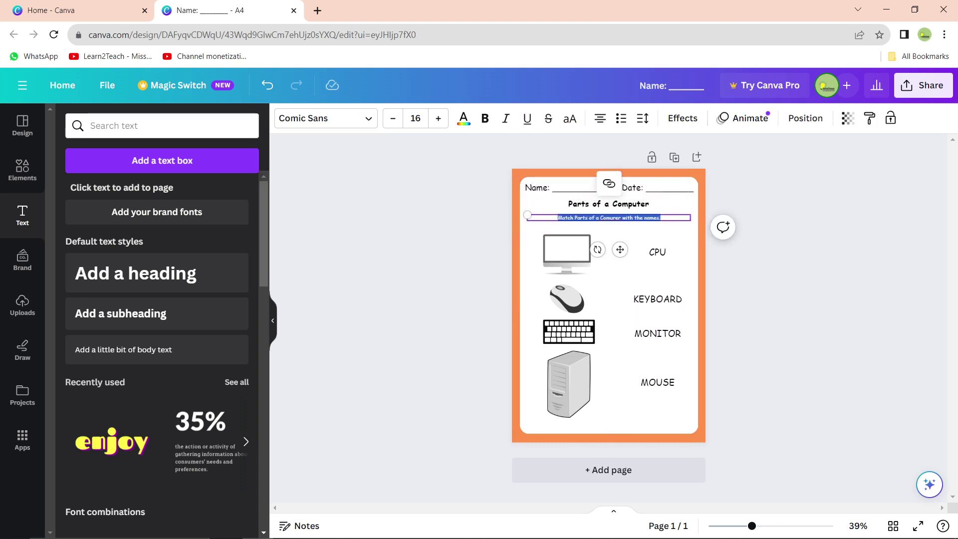
{"action": "left_click", "coordinate": [438, 118]}
{"action": "left_click", "coordinate": [439, 119]}
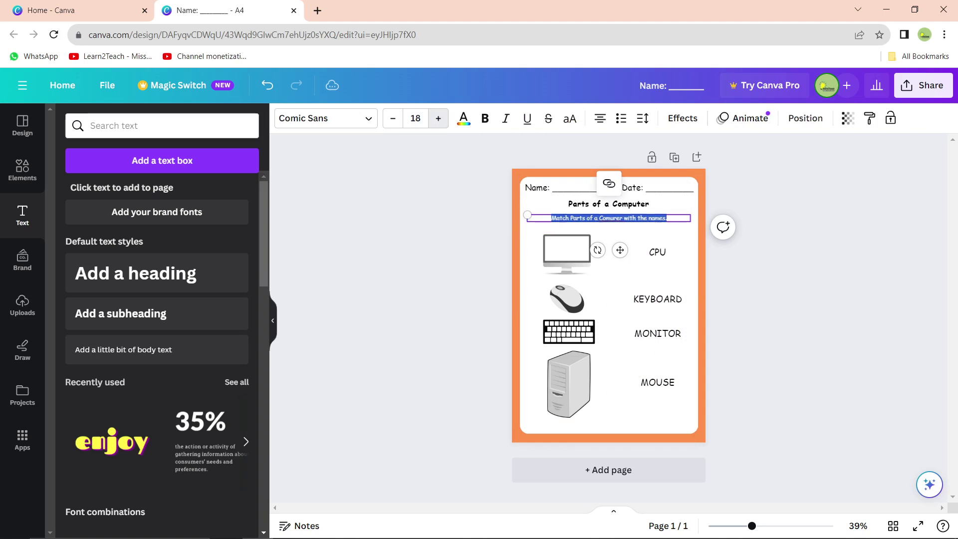
{"action": "left_click", "coordinate": [438, 118]}
{"action": "left_click", "coordinate": [439, 118]}
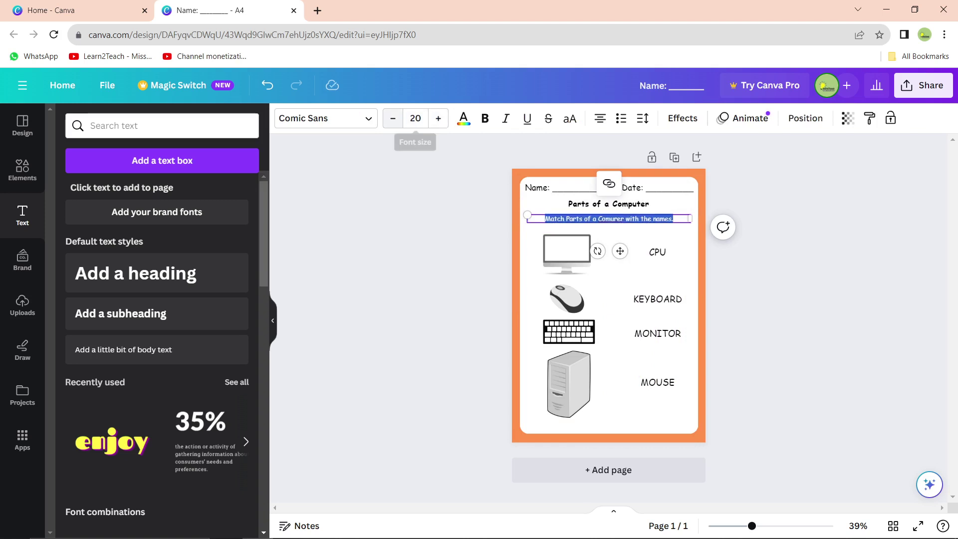
{"action": "left_click", "coordinate": [393, 119]}
{"action": "key", "text": "Escape"}
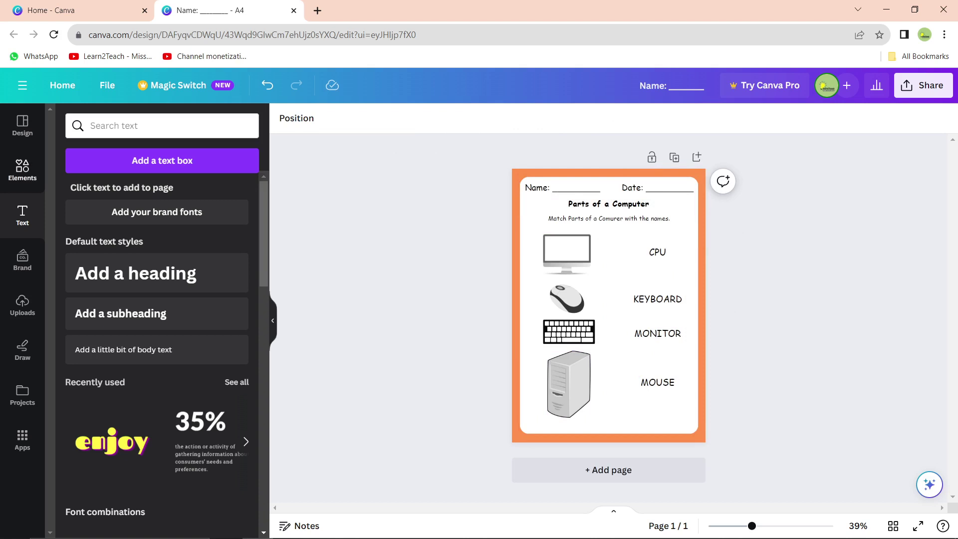
Search the graphics elements for "pencil" and browse the results.
{"action": "left_click", "coordinate": [23, 171]}
{"action": "left_click", "coordinate": [150, 126]}
{"action": "key", "text": "Return"}
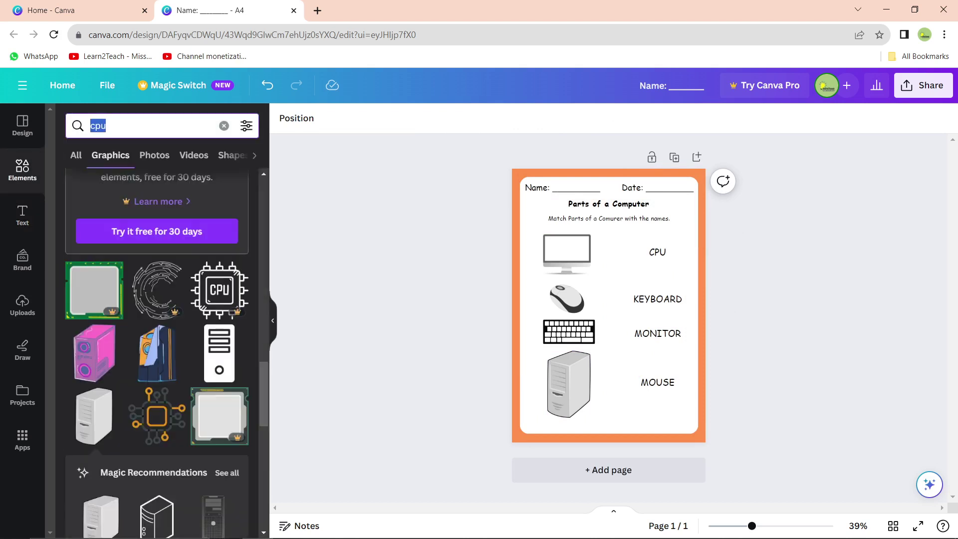
{"action": "type", "text": "penci"}
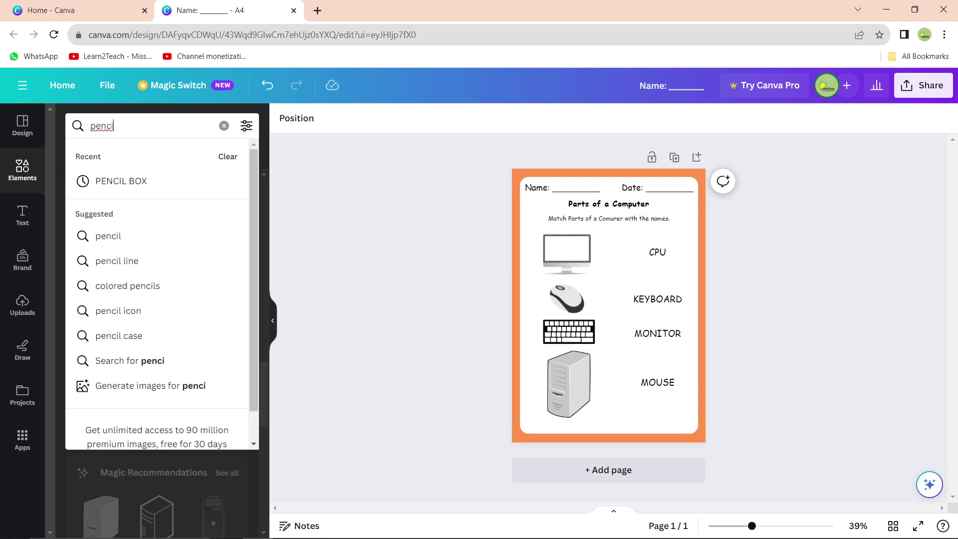
{"action": "type", "text": "l"}
{"action": "key", "text": "Return"}
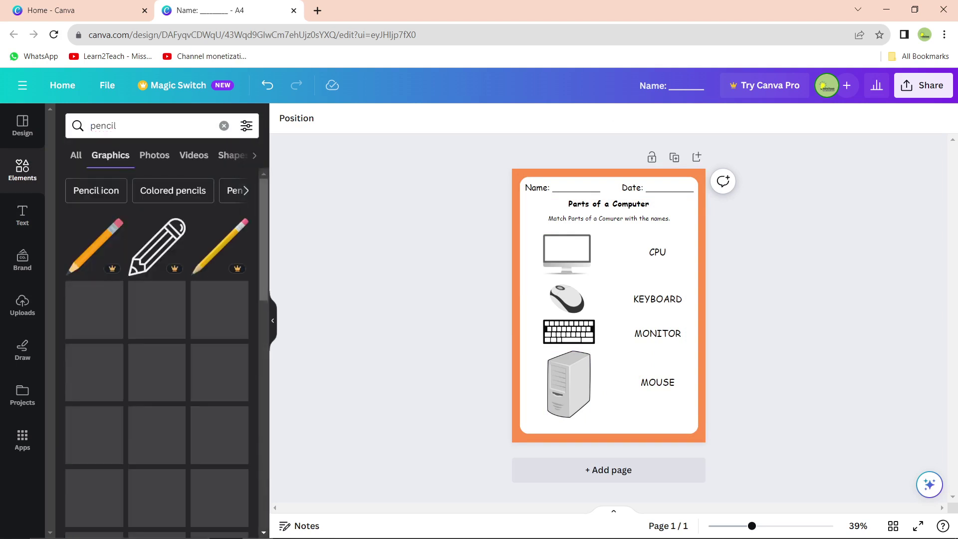
{"action": "scroll", "coordinate": [157, 350], "scroll_direction": "down", "scroll_amount": 3}
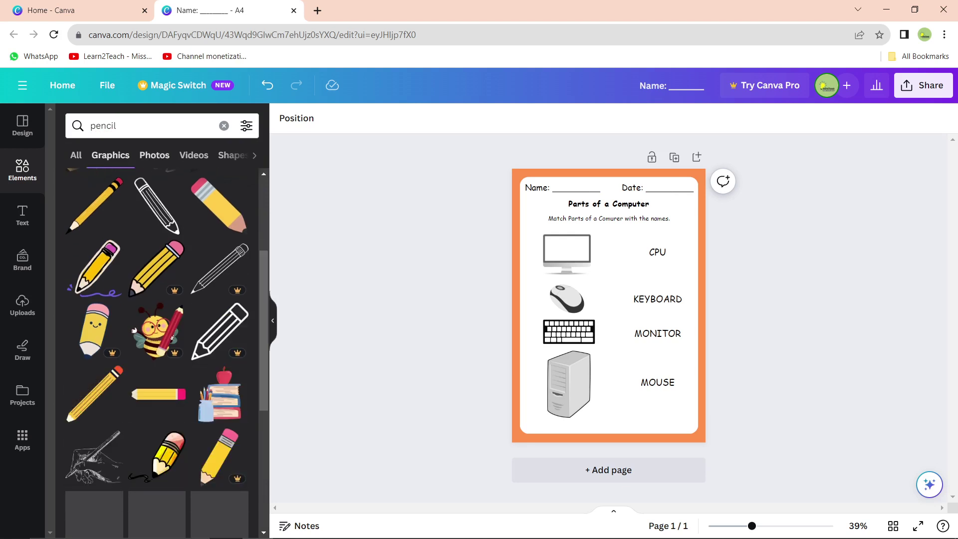
Add the graphic of stacked books with an apple and pencil holder, shrink it, and place it in the page's lower-right corner.
{"action": "left_click", "coordinate": [150, 126]}
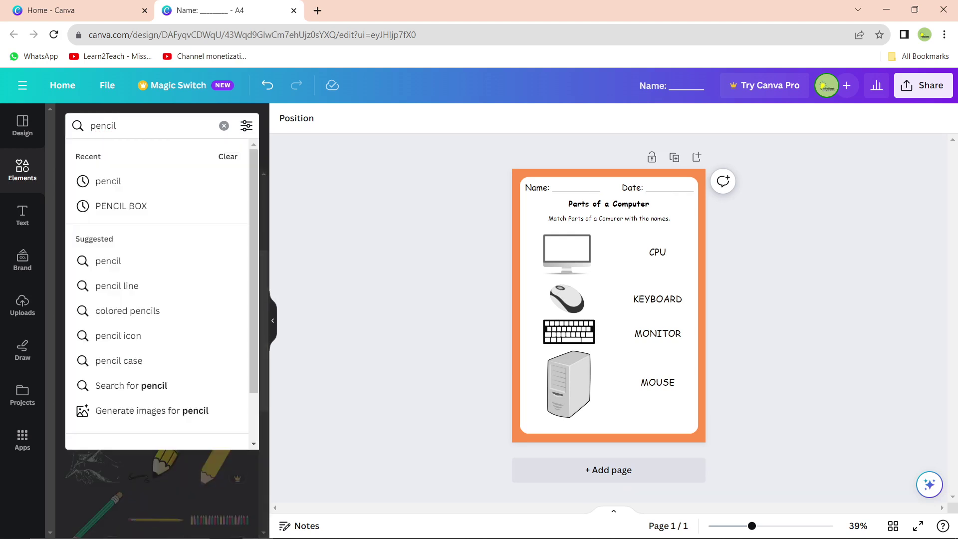
{"action": "left_click", "coordinate": [220, 474]}
{"action": "left_click", "coordinate": [220, 394]}
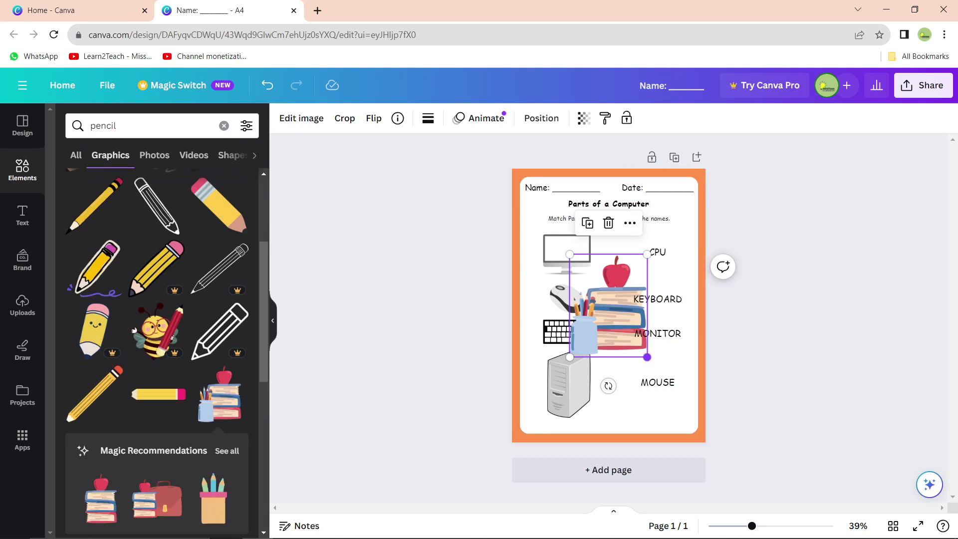
{"action": "left_click_drag", "start_coordinate": [647, 357], "coordinate": [613, 313]}
{"action": "left_click_drag", "start_coordinate": [591, 282], "coordinate": [681, 415]}
{"action": "key", "text": "Escape"}
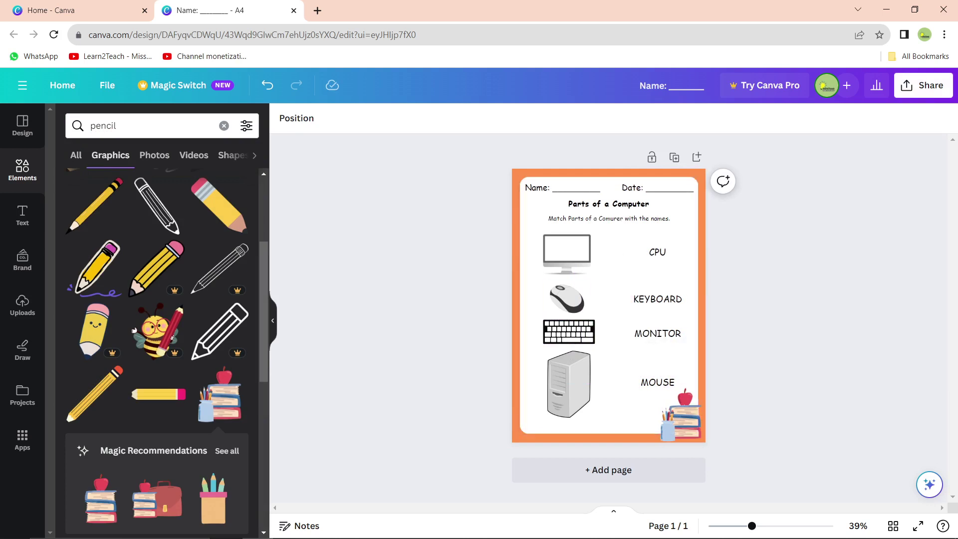
Download the worksheet design as a JPG file.
{"action": "left_click", "coordinate": [923, 85]}
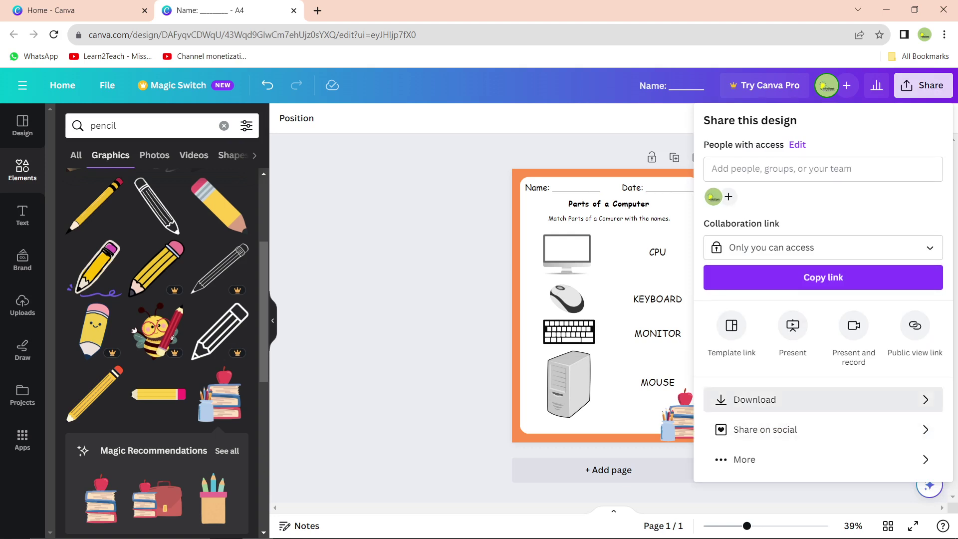
{"action": "left_click", "coordinate": [754, 399]}
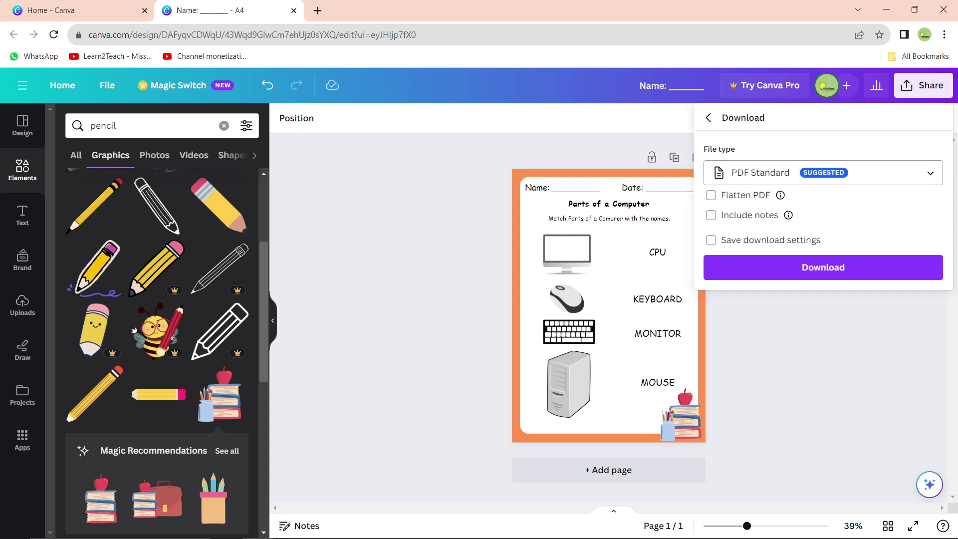
{"action": "left_click", "coordinate": [824, 172]}
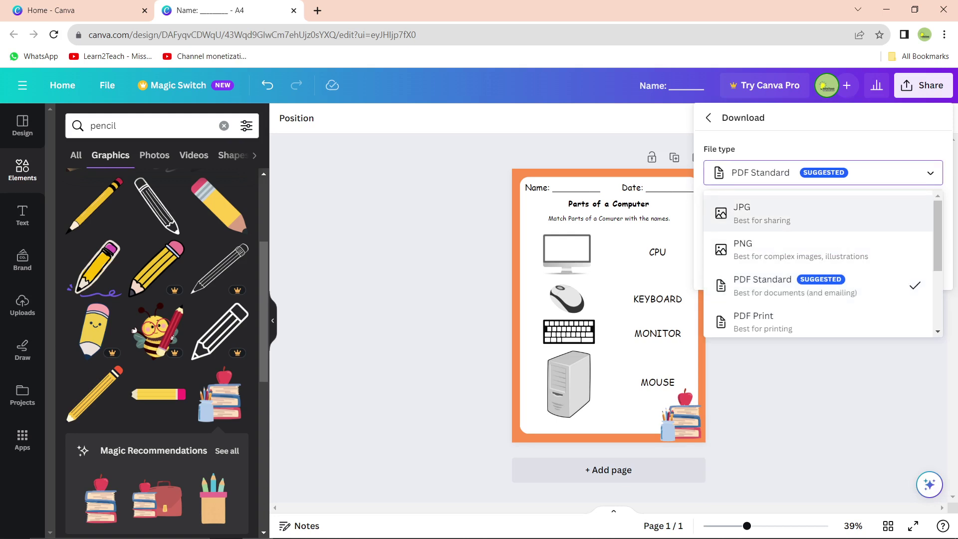
{"action": "left_click", "coordinate": [762, 213]}
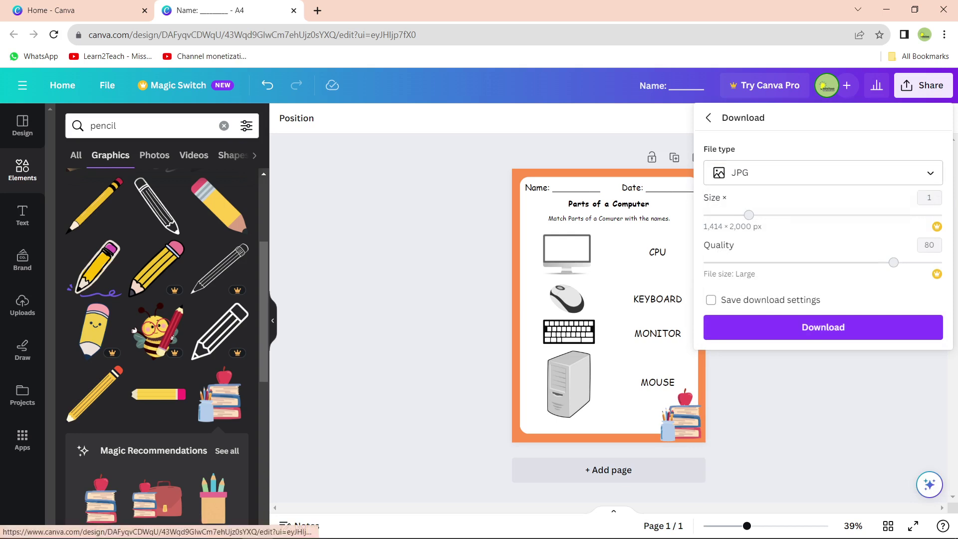
{"action": "left_click", "coordinate": [823, 327]}
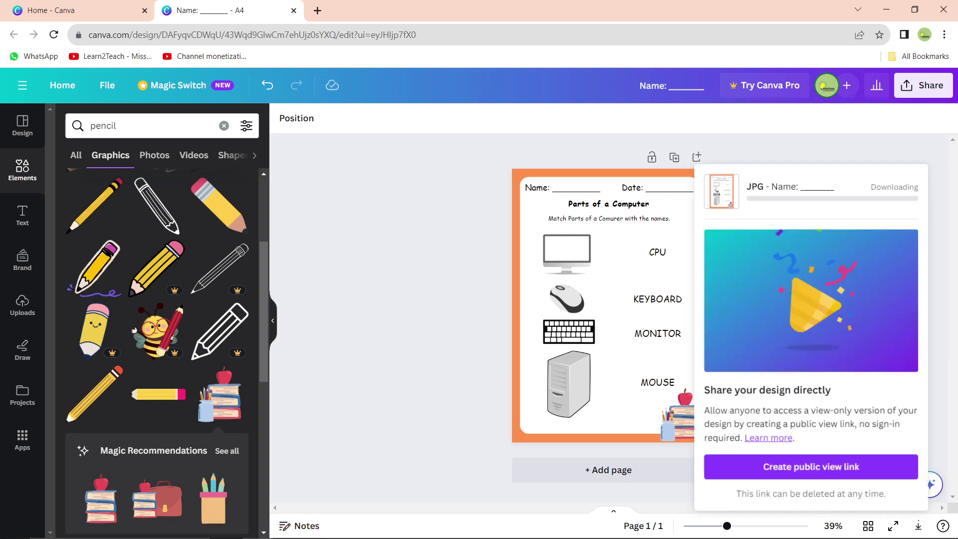